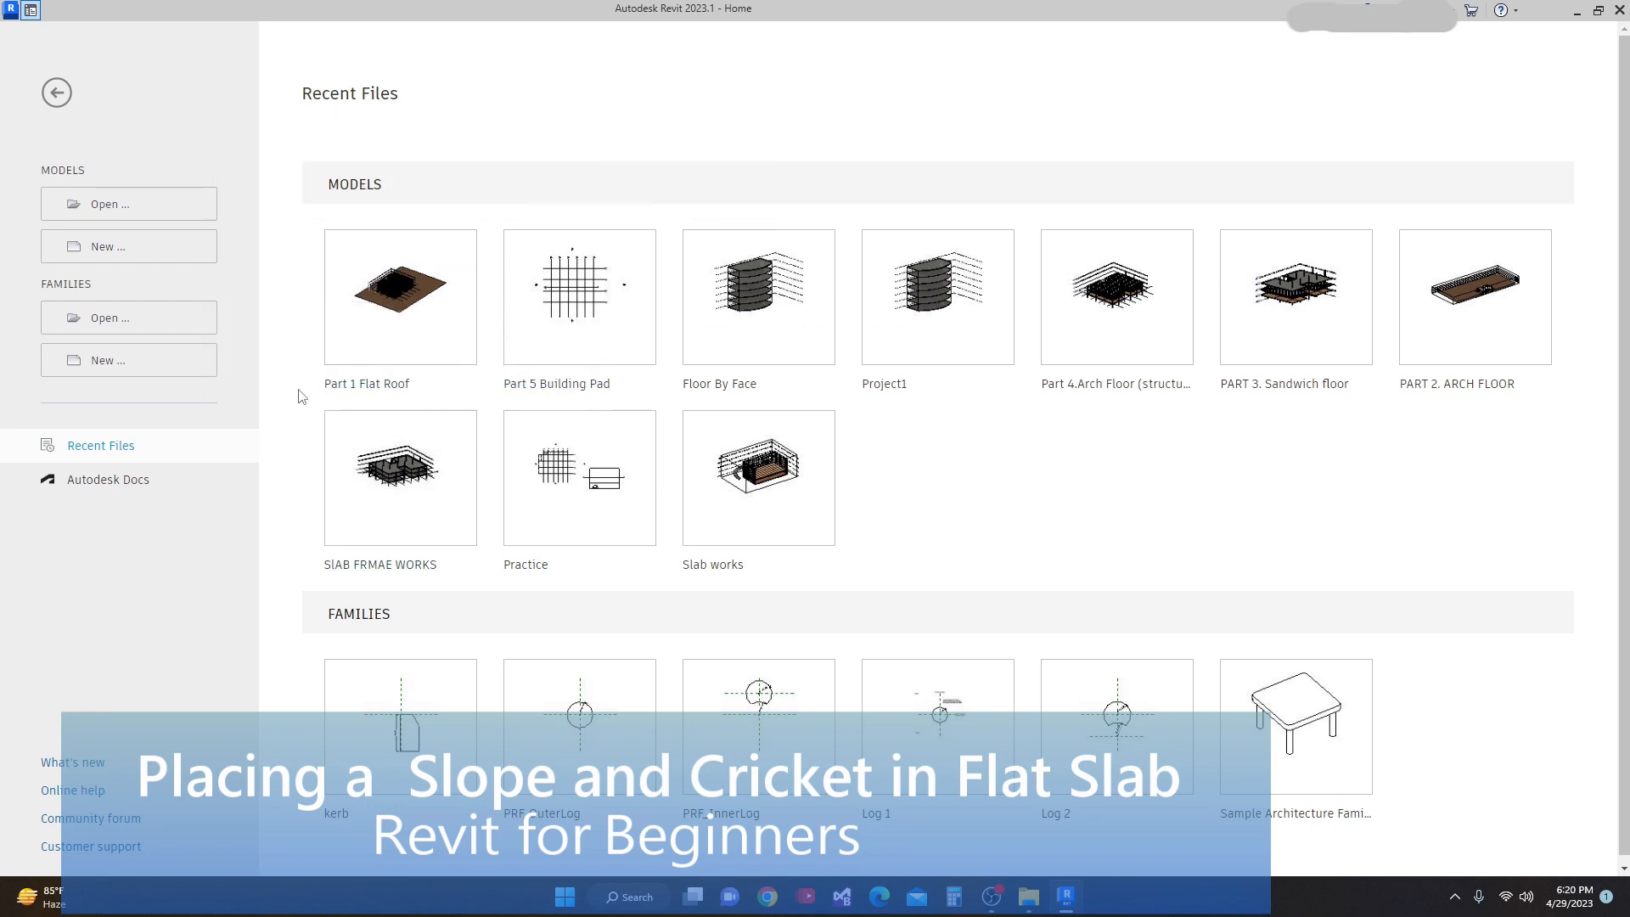
Step: Open the Part 1 Flat Roof project and turn the 3D view towards the building's front and left sides
left_click(378, 383)
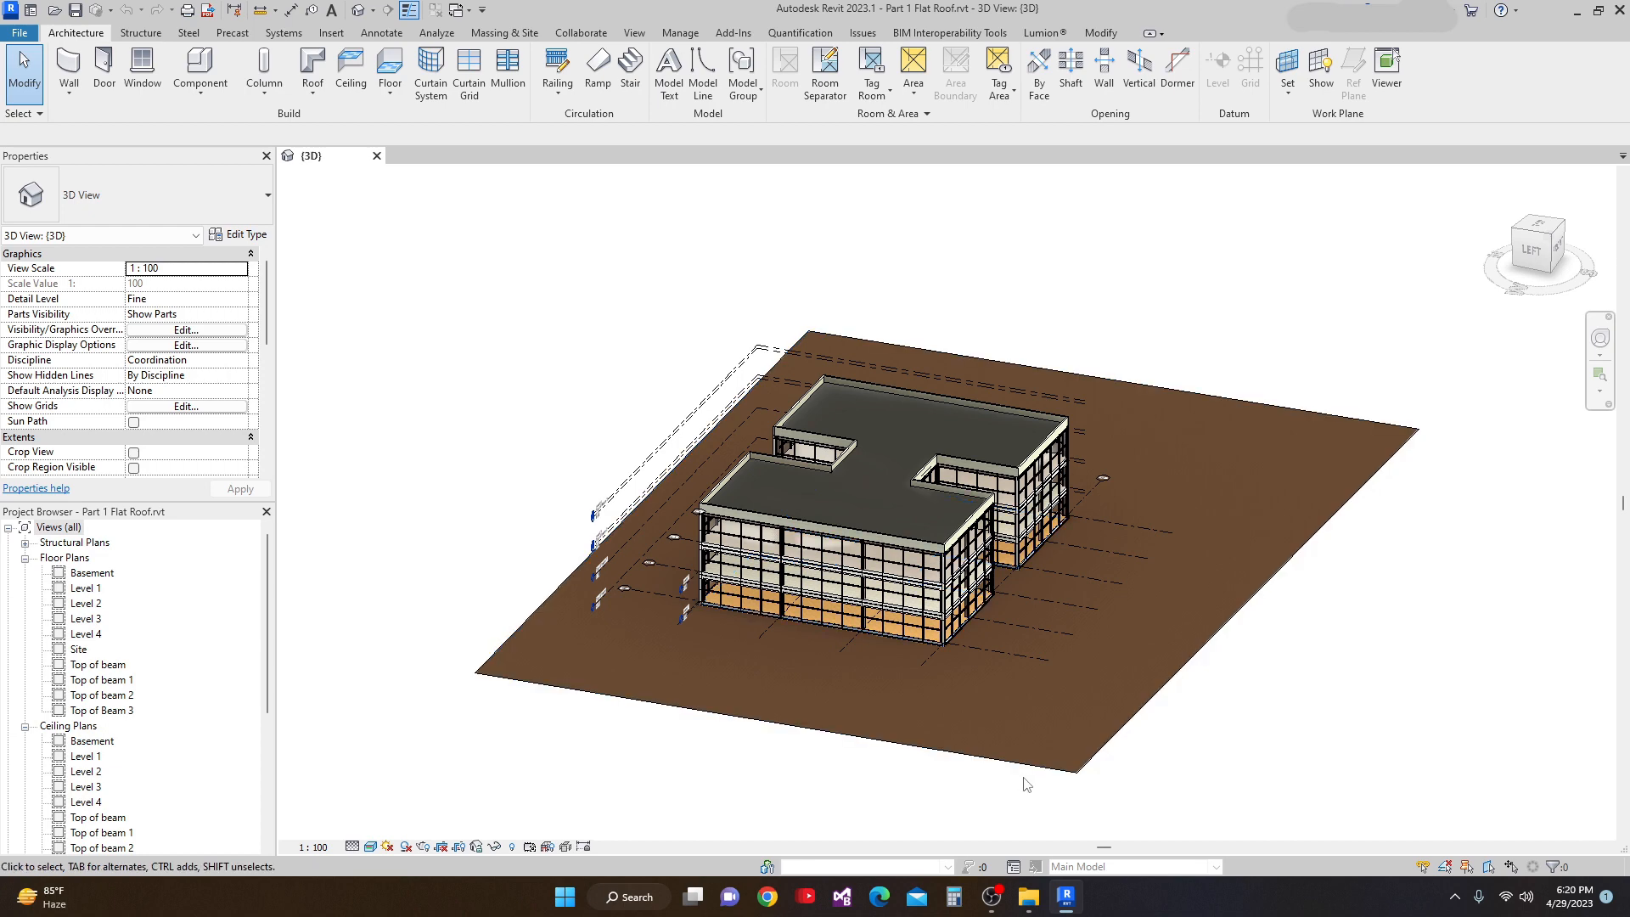
middle_click_drag(1206, 769, 1109, 750, "shift")
scroll(986, 695, "up", 2)
middle_click_drag(912, 664, 1008, 765)
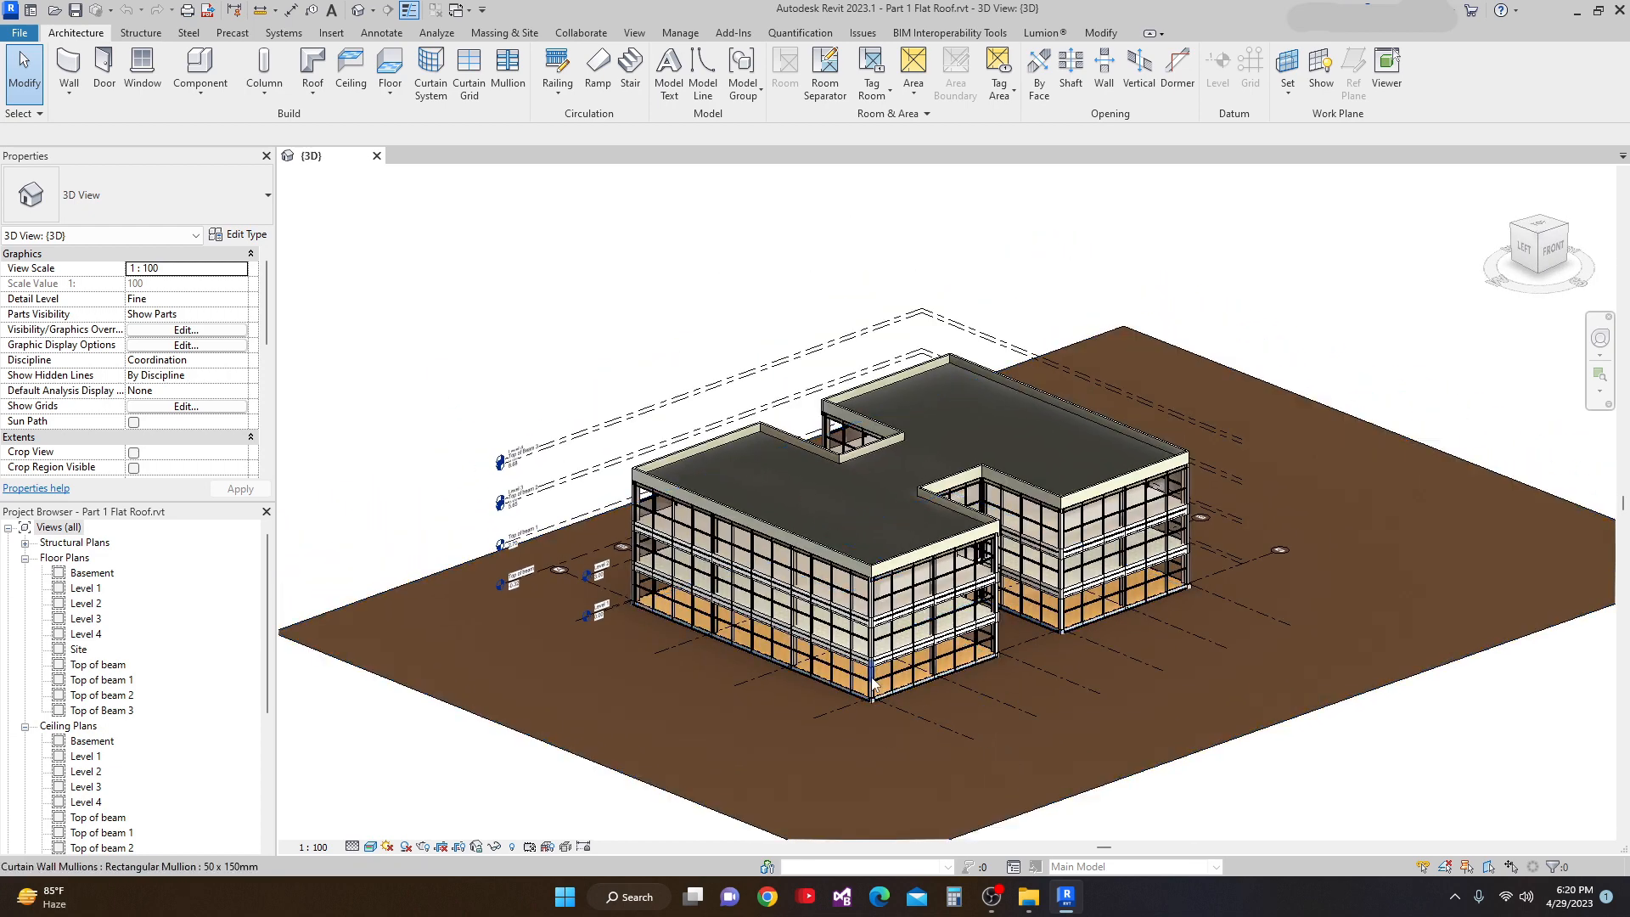
Step: Examine the building's flat roof, parapets and facades in the 3D view
scroll(877, 638, "up", 2)
scroll(876, 639, "up", 1)
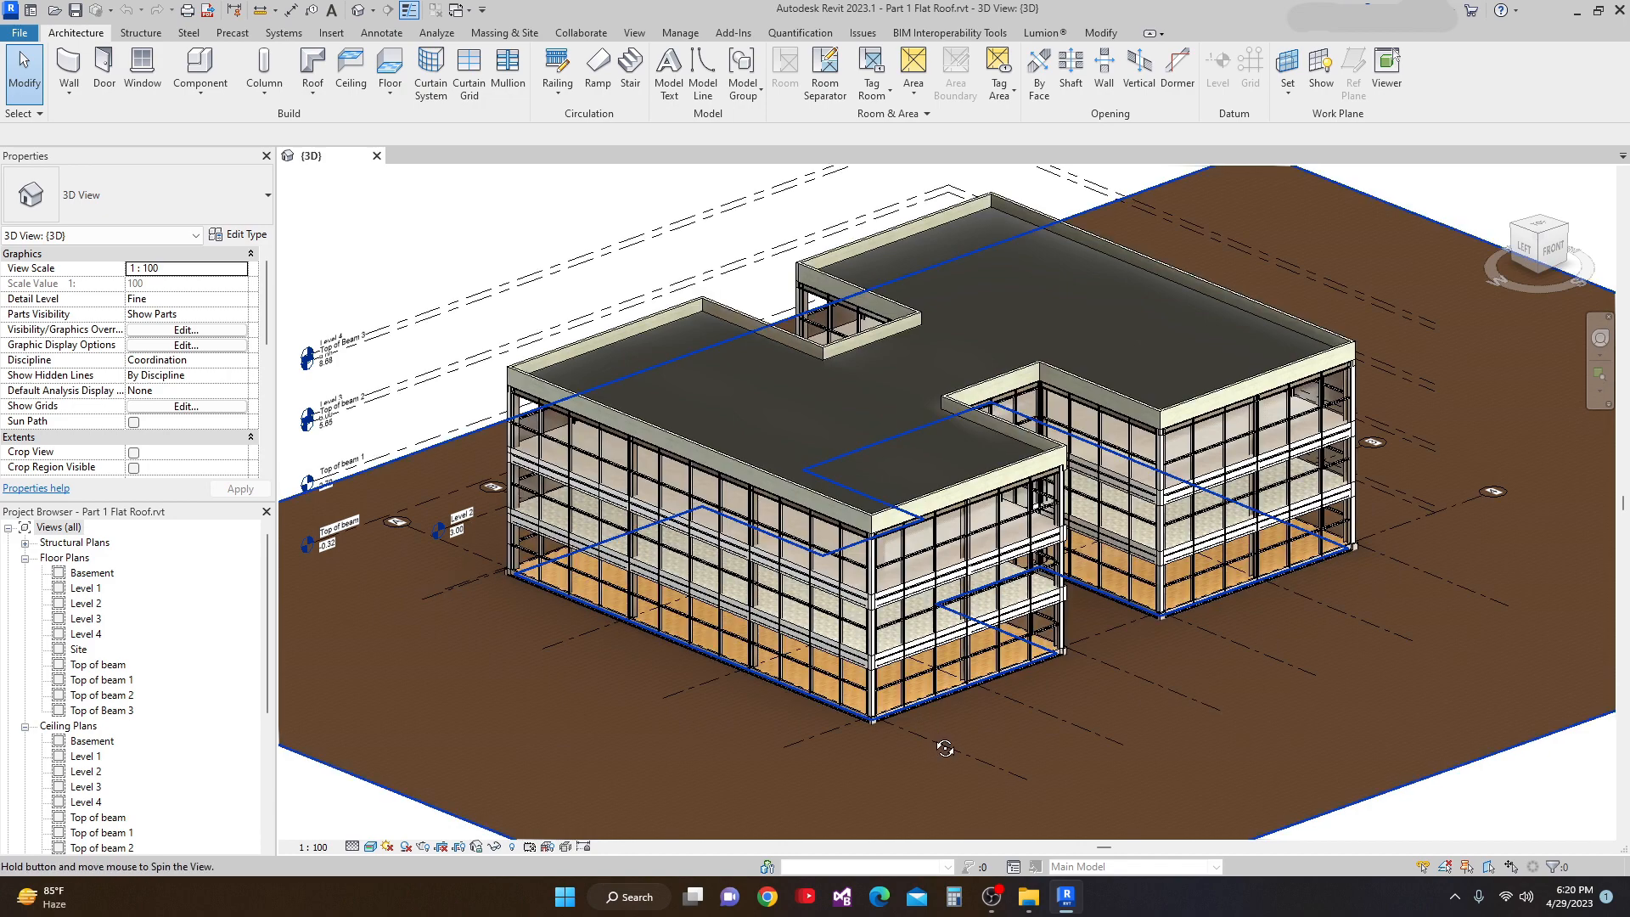
scroll(1094, 712, "down", 2)
scroll(1178, 761, "up", 1)
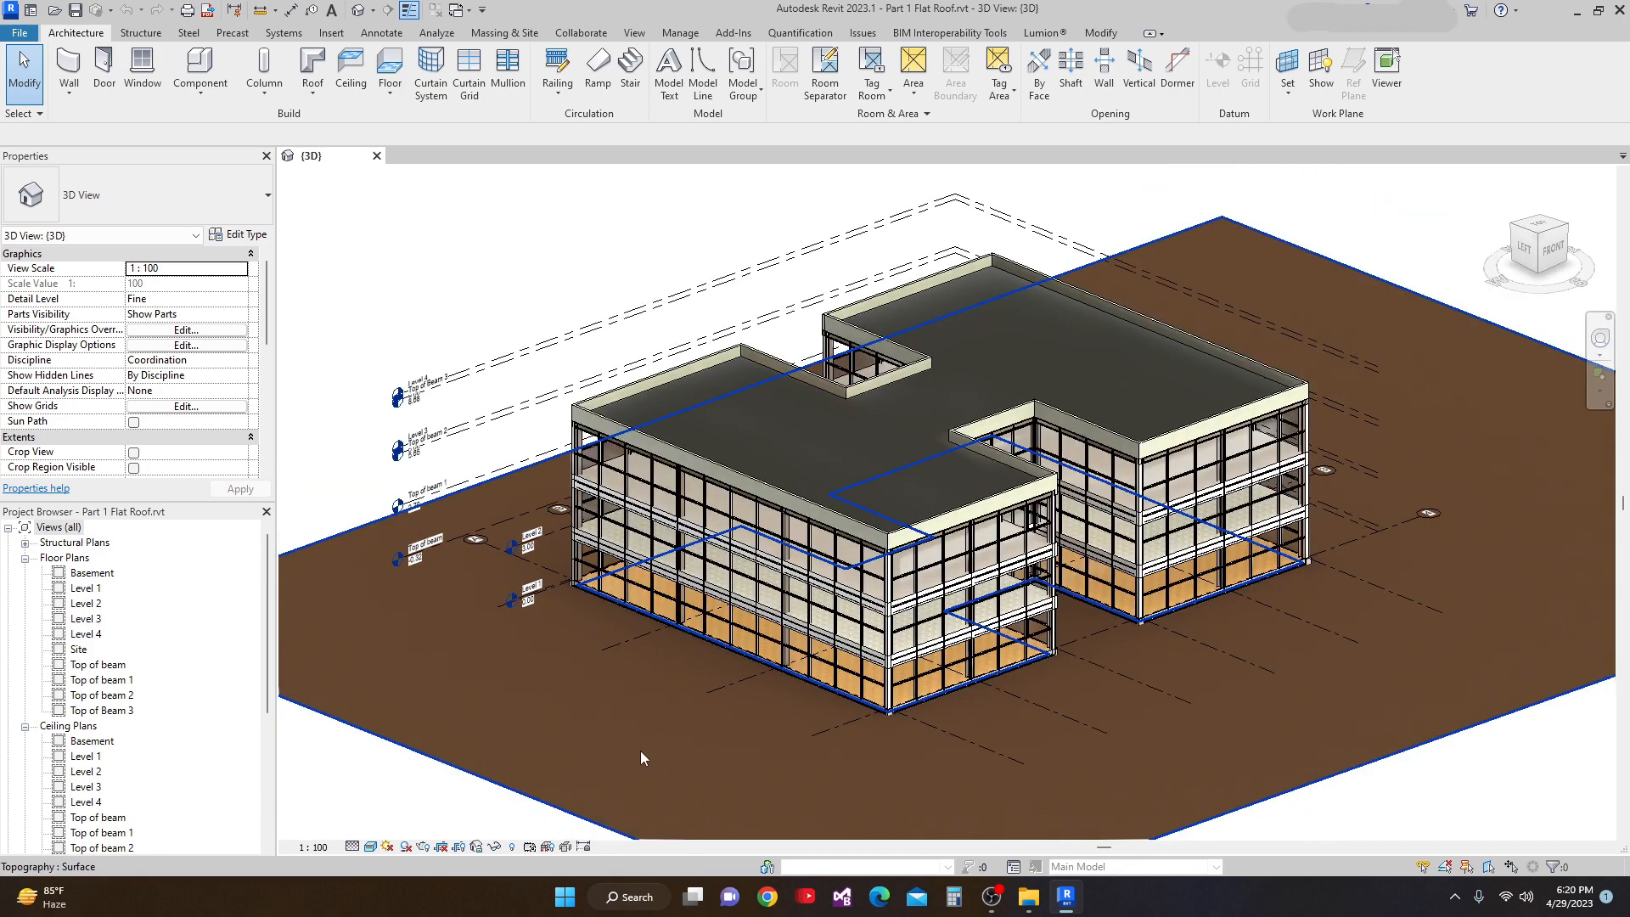
scroll(878, 653, "down", 3)
scroll(1147, 679, "up", 1)
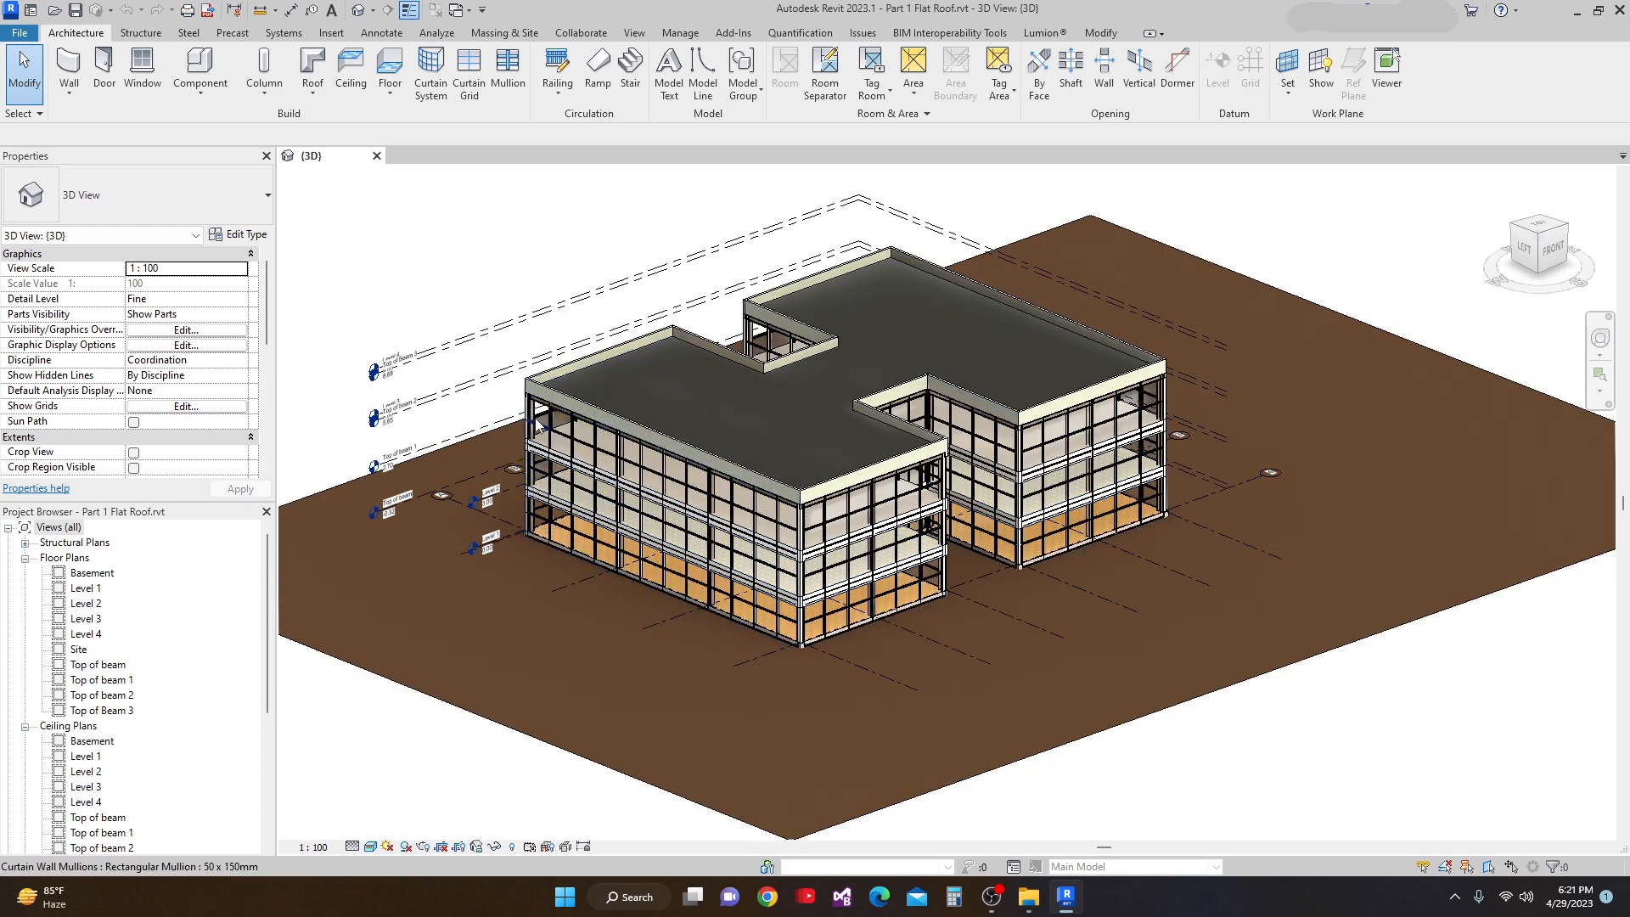
scroll(543, 422, "up", 1)
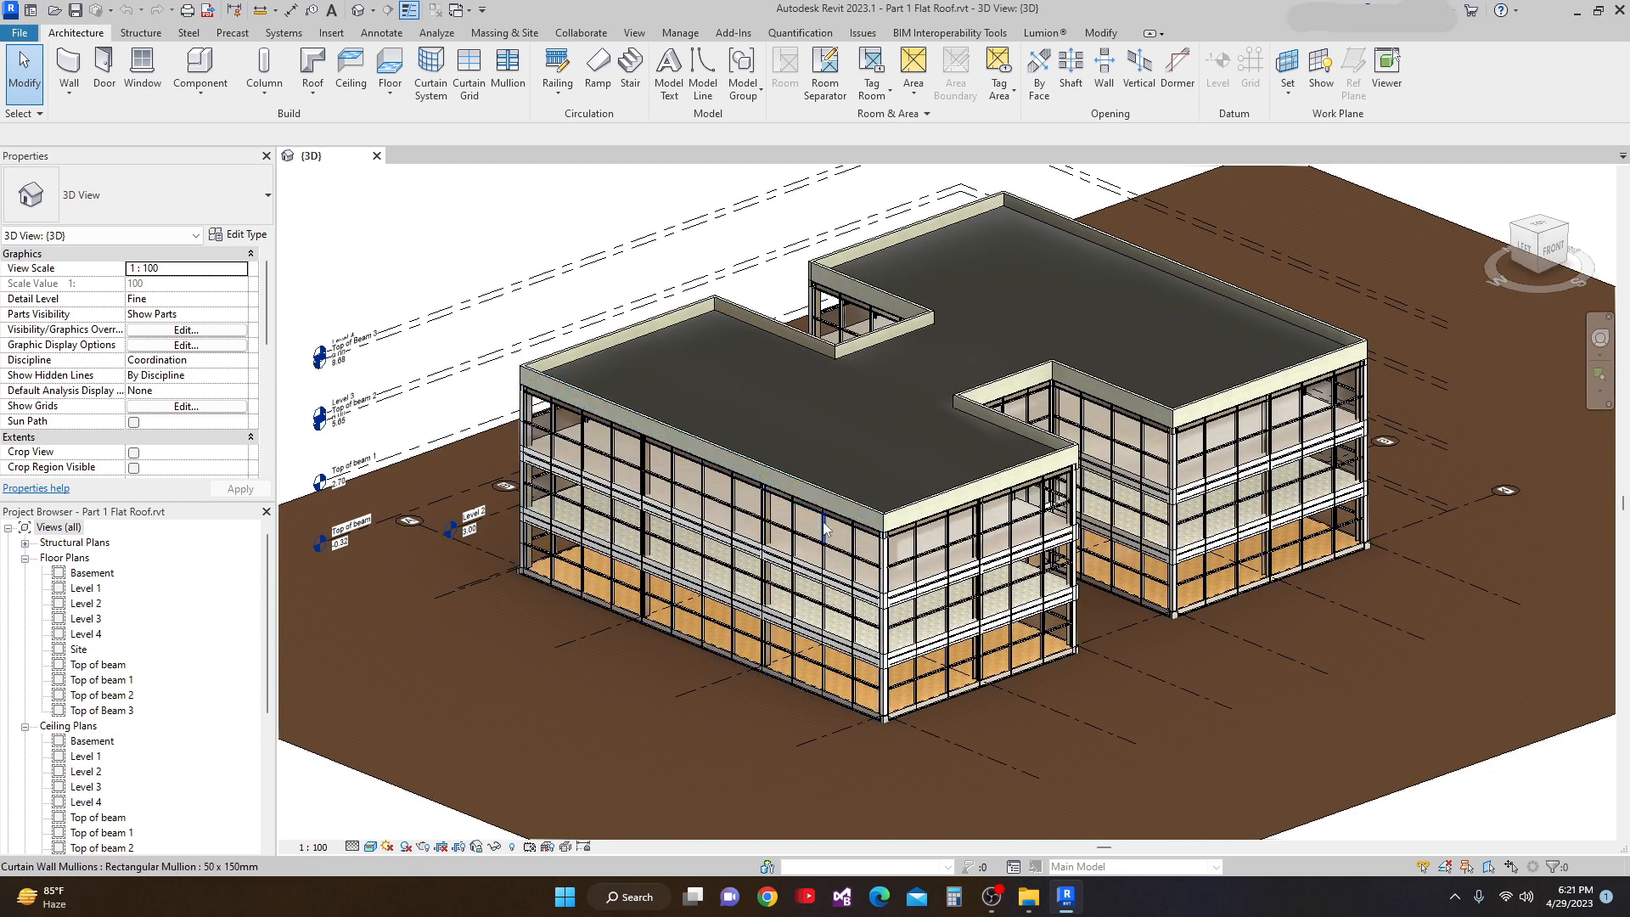
scroll(1045, 530, "down", 1)
middle_click_drag(1045, 530, 1045, 609)
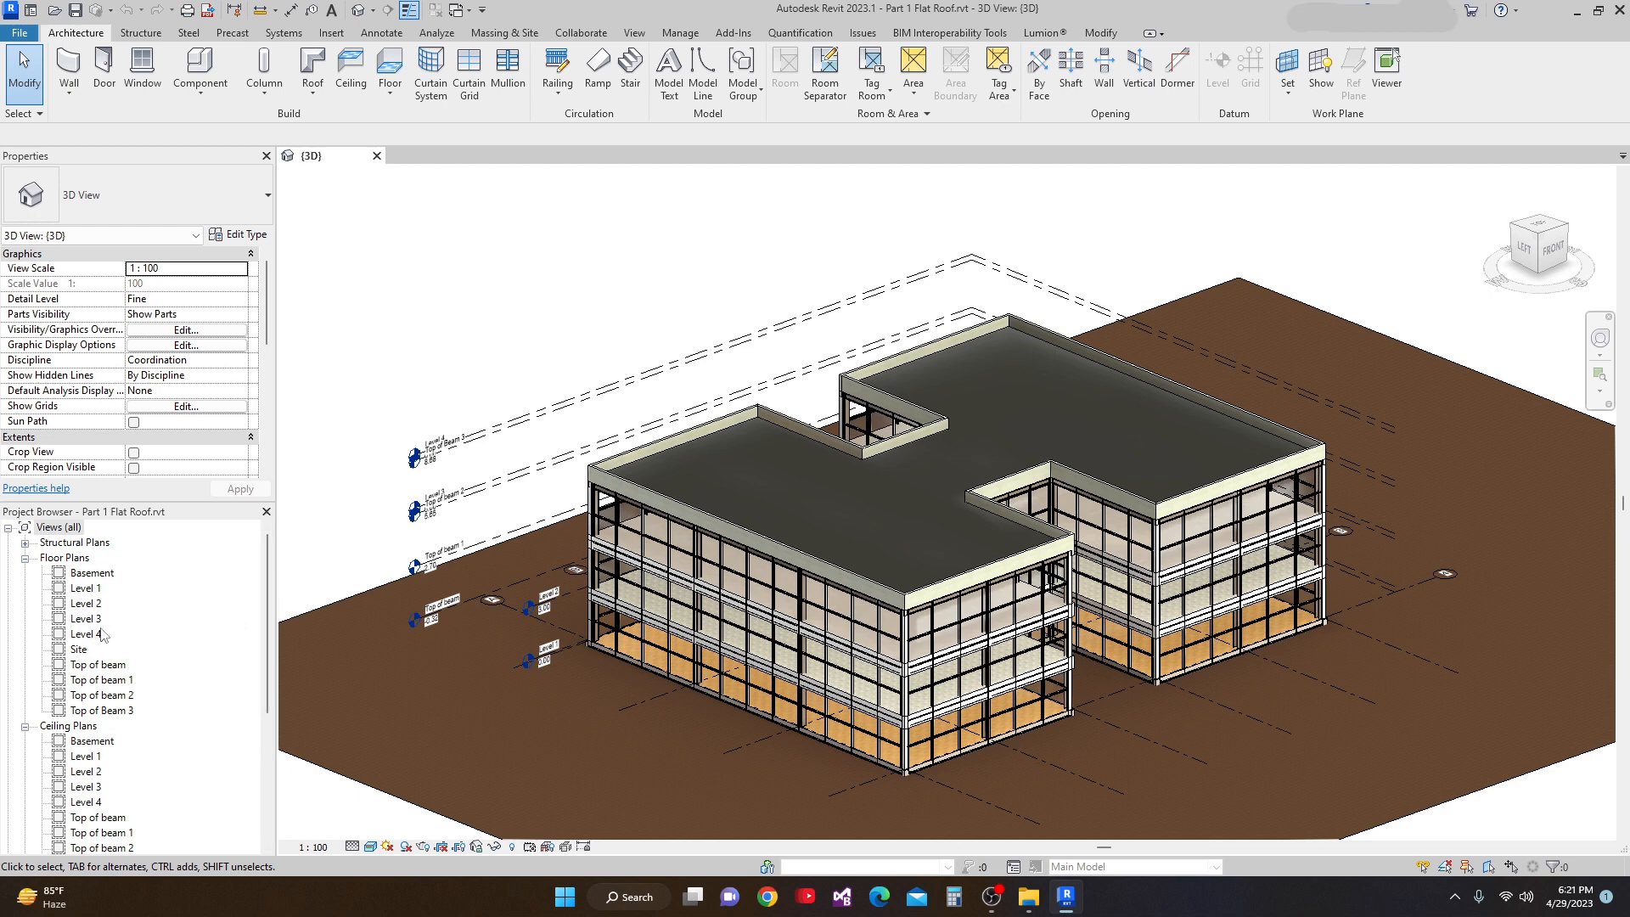
Step: Open the Level 4 floor plan and test that the flat roof can be selected by its face
left_click(83, 635)
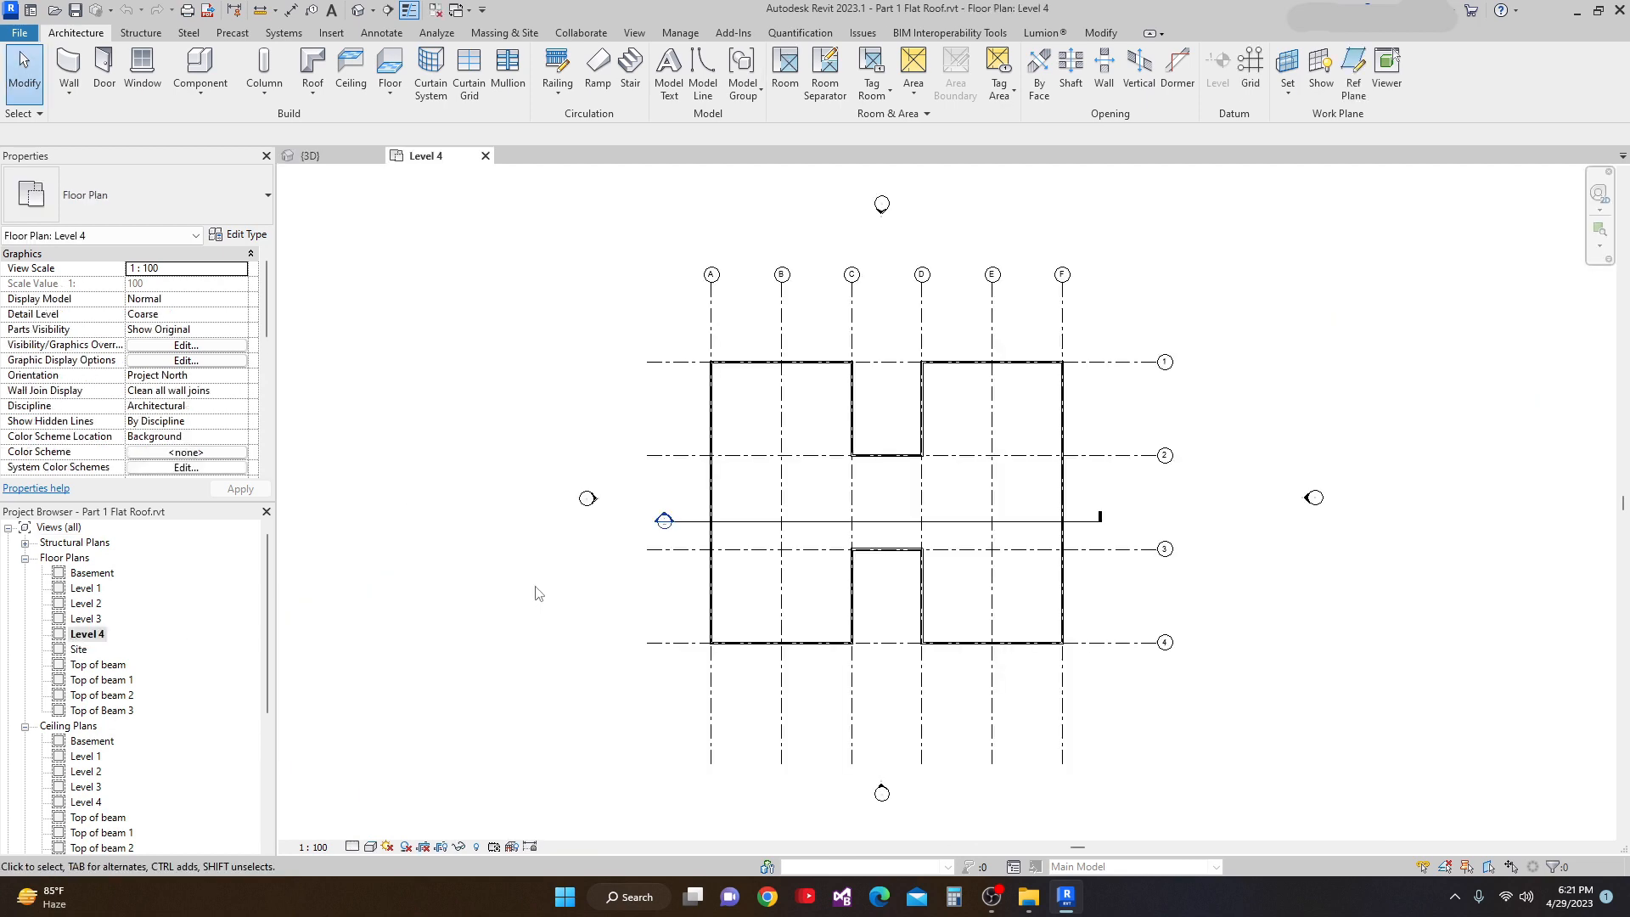
scroll(711, 556, "up", 3)
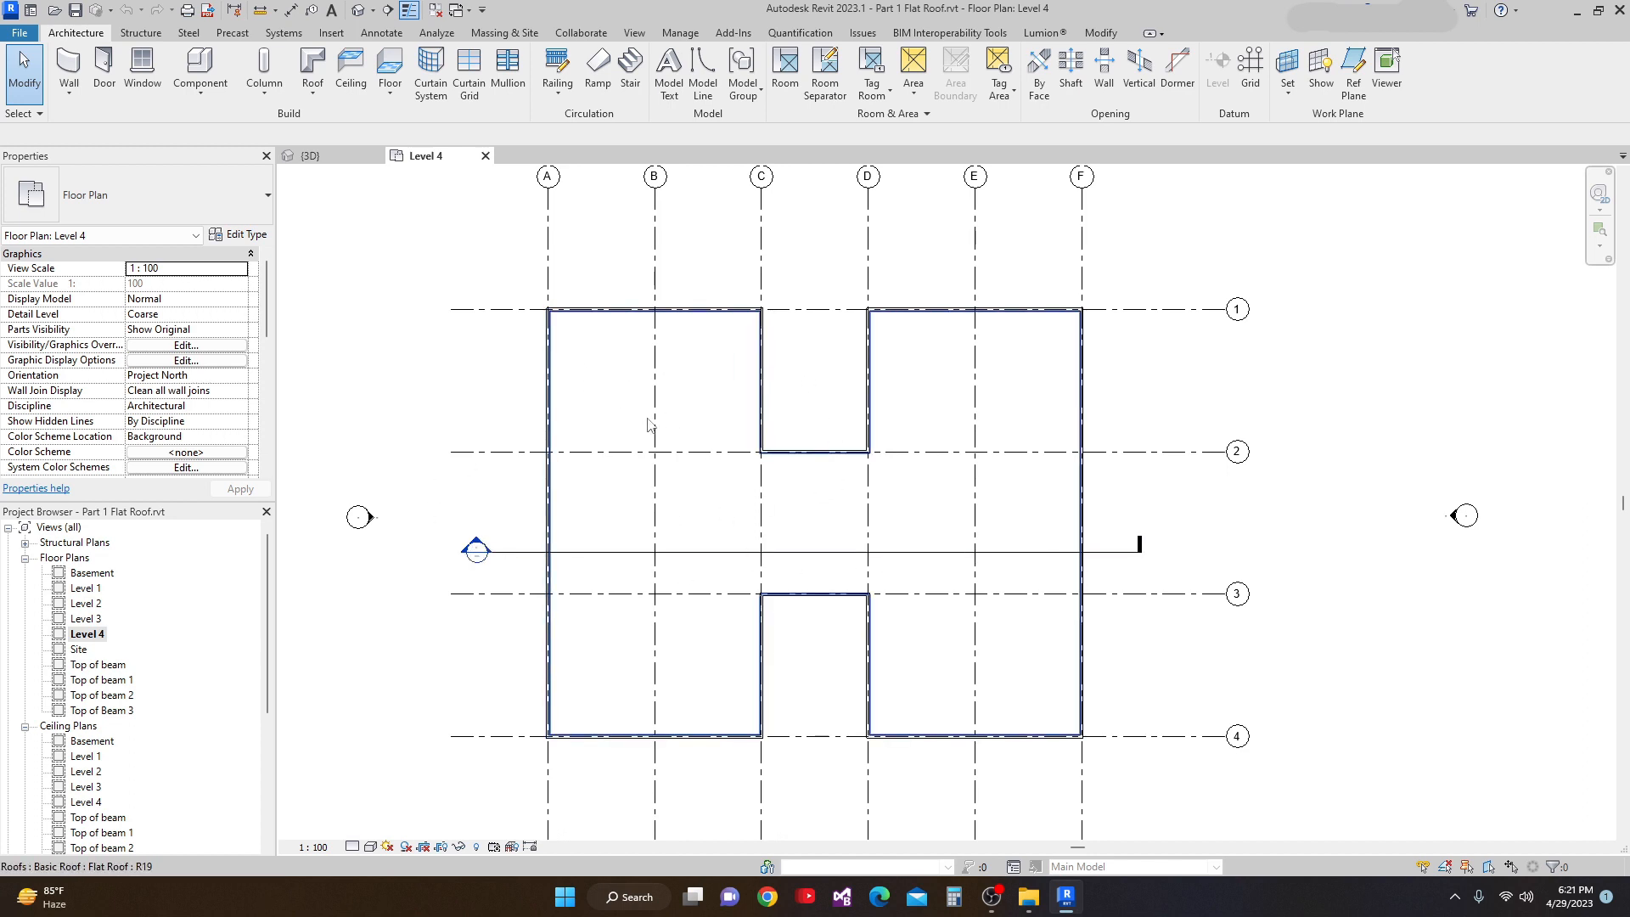
left_click(614, 340)
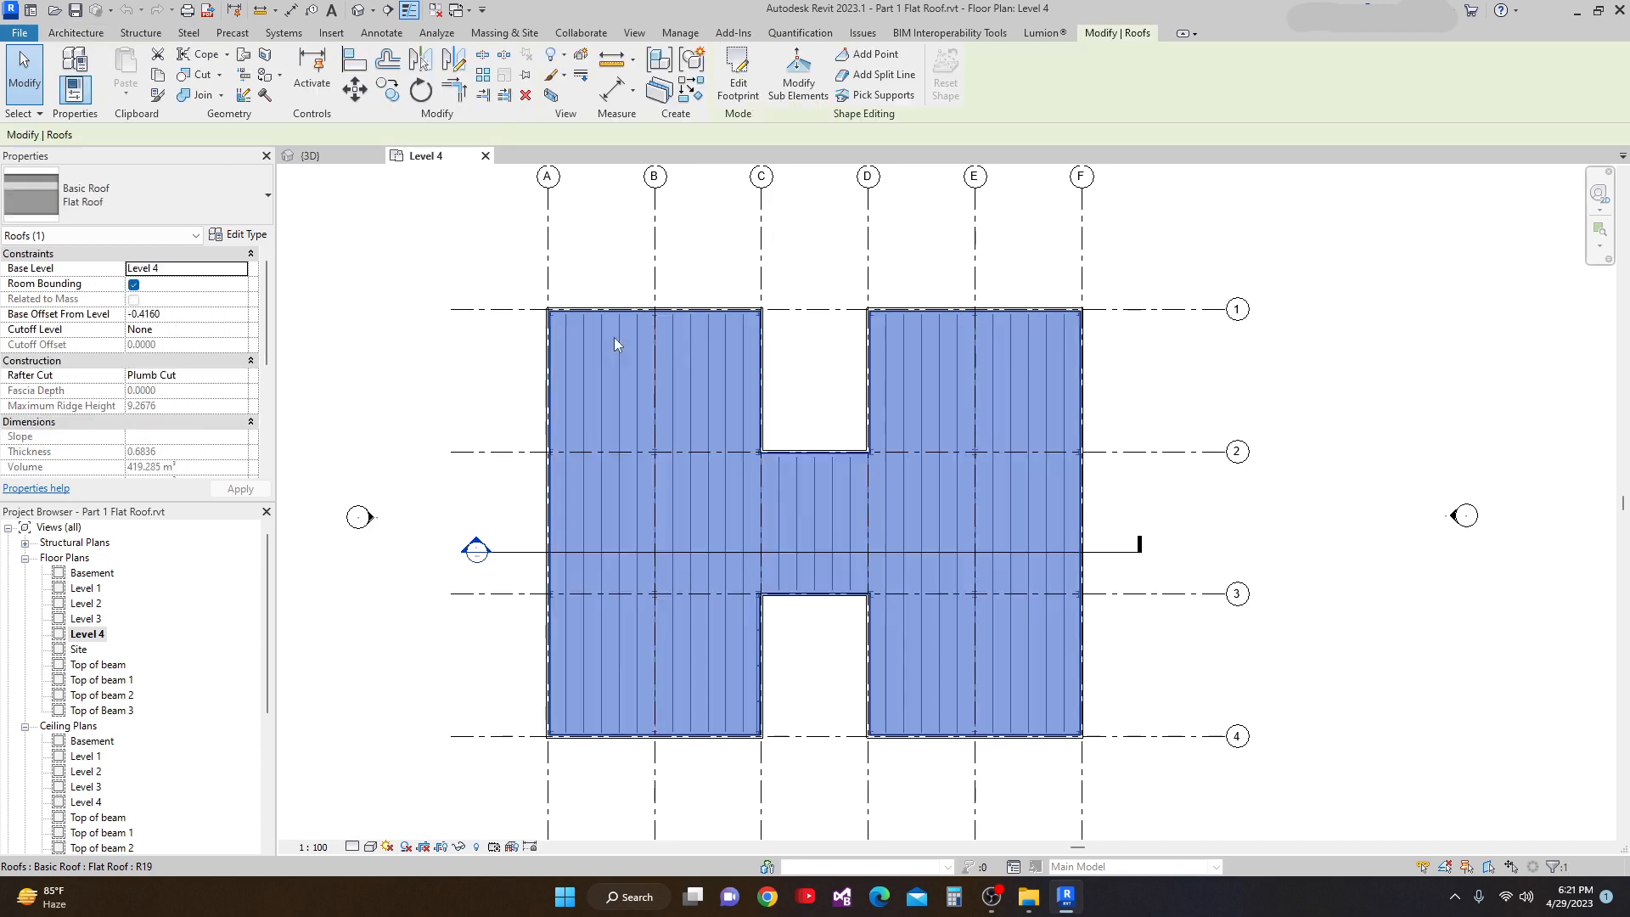
left_click(1167, 386)
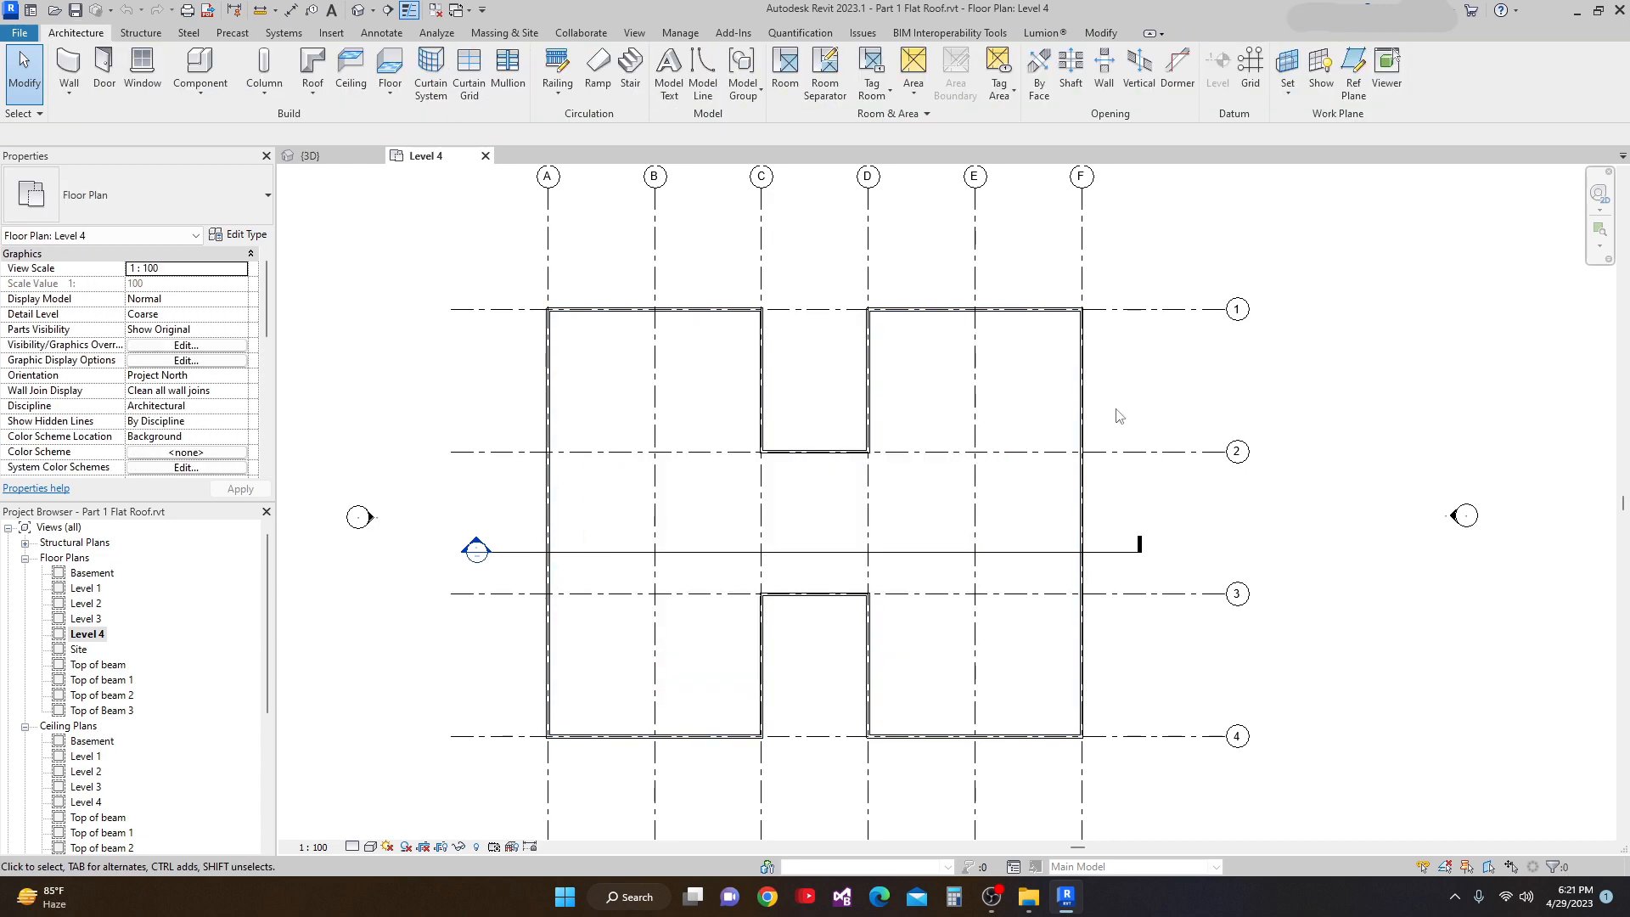
Step: Try to pick the flat roof from its interior with face selection switched off, and restore face selection
left_click(1490, 866)
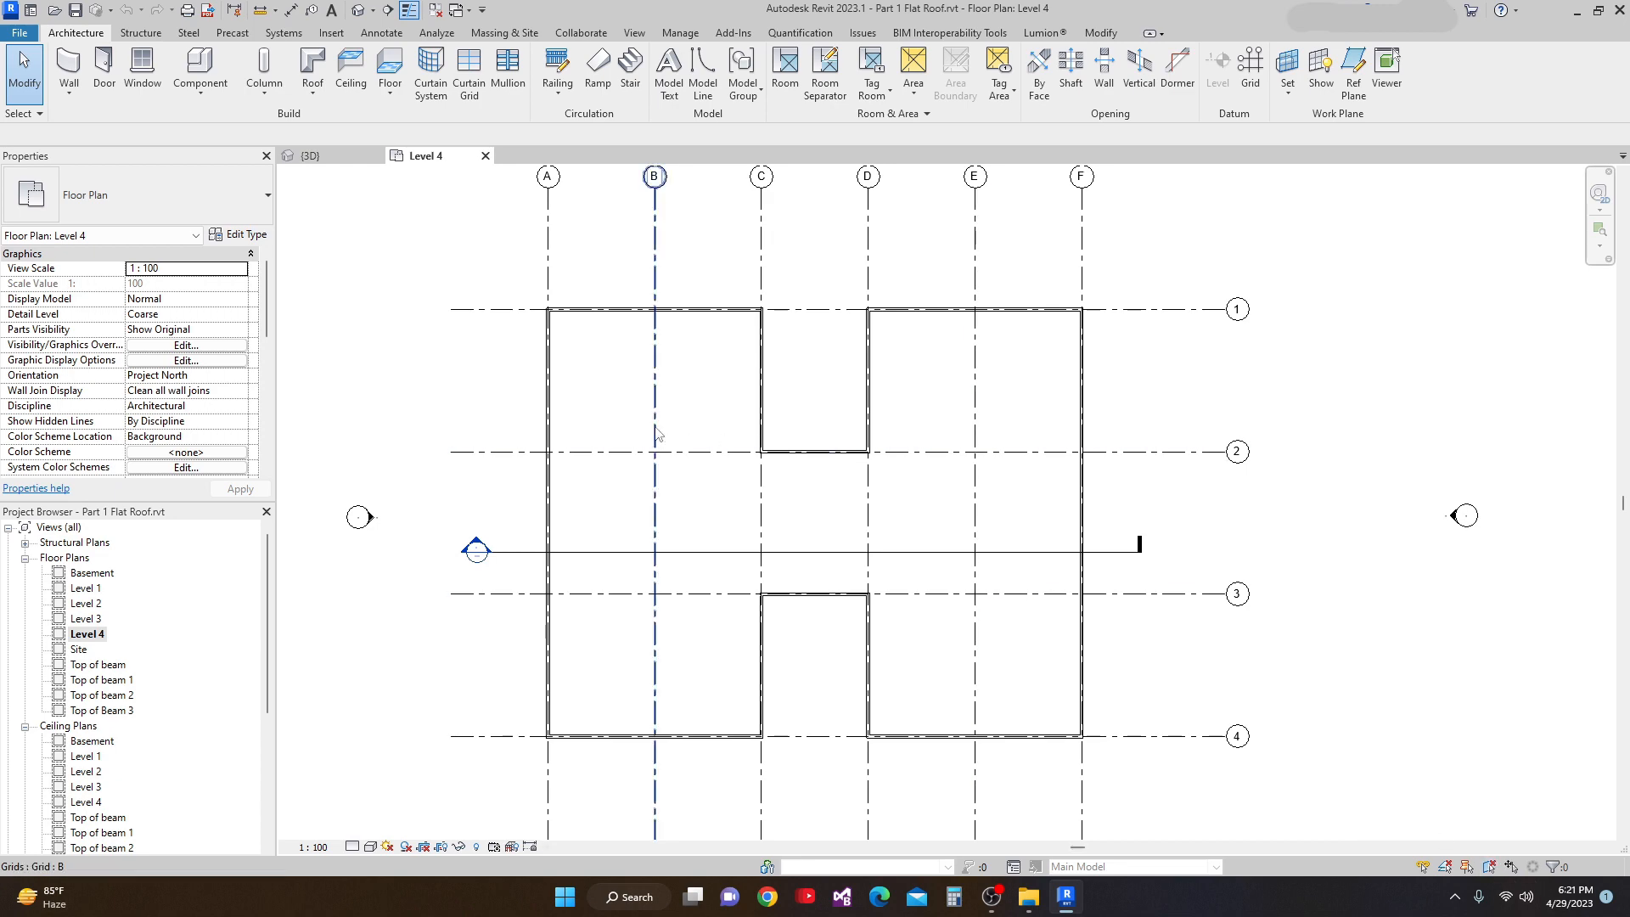
left_click(654, 200)
left_click(595, 369)
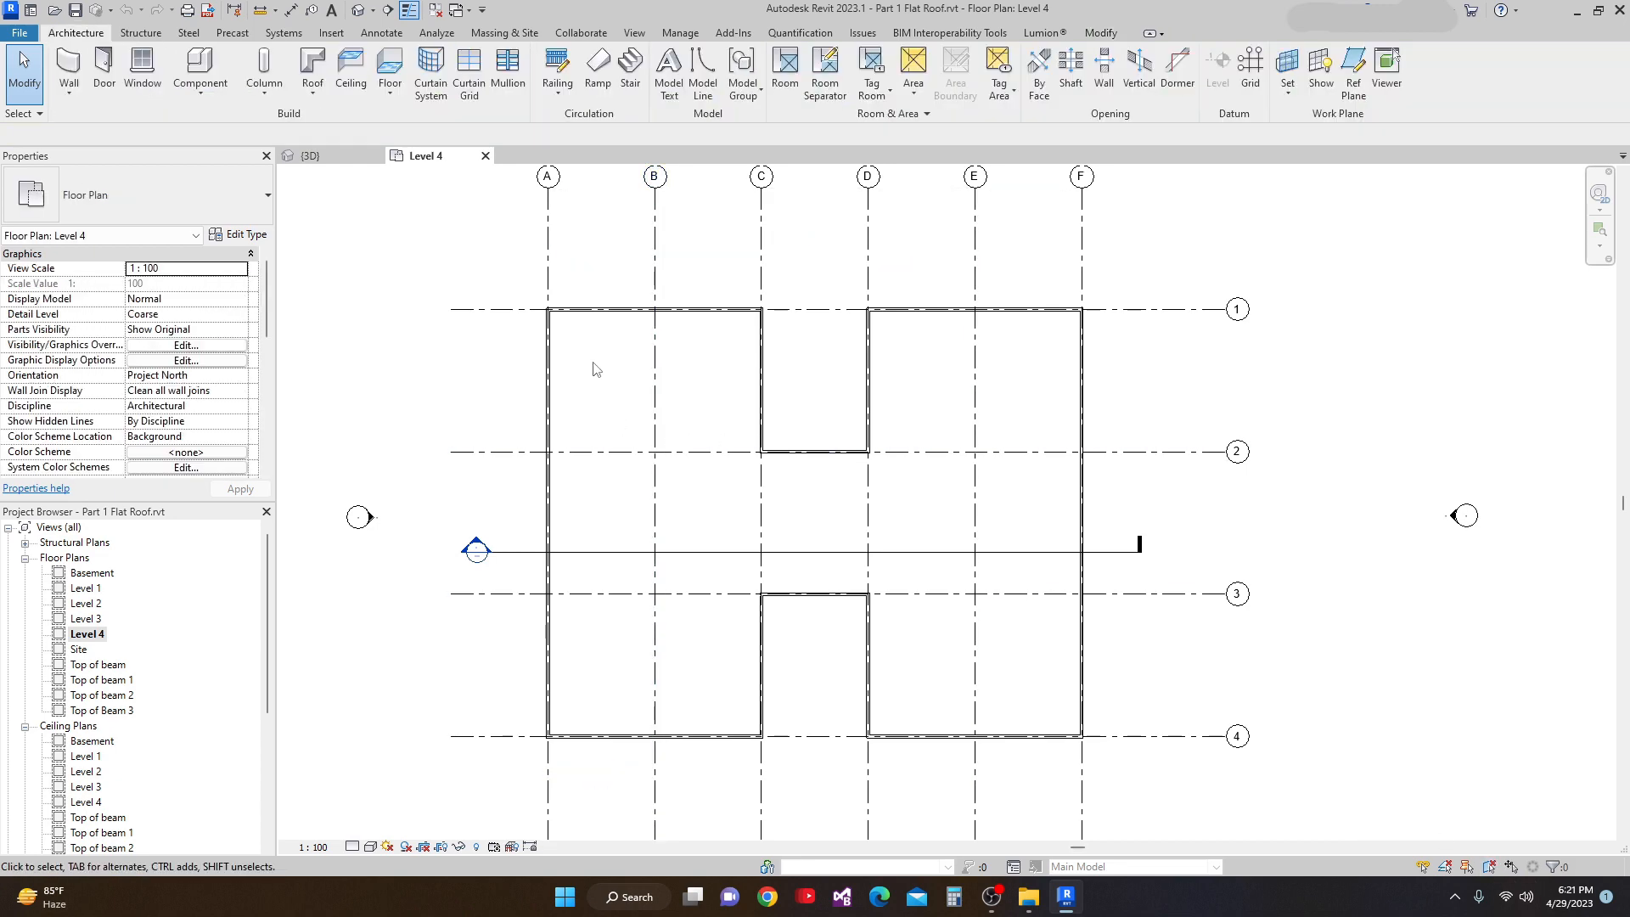
left_click(612, 593)
left_click(612, 431)
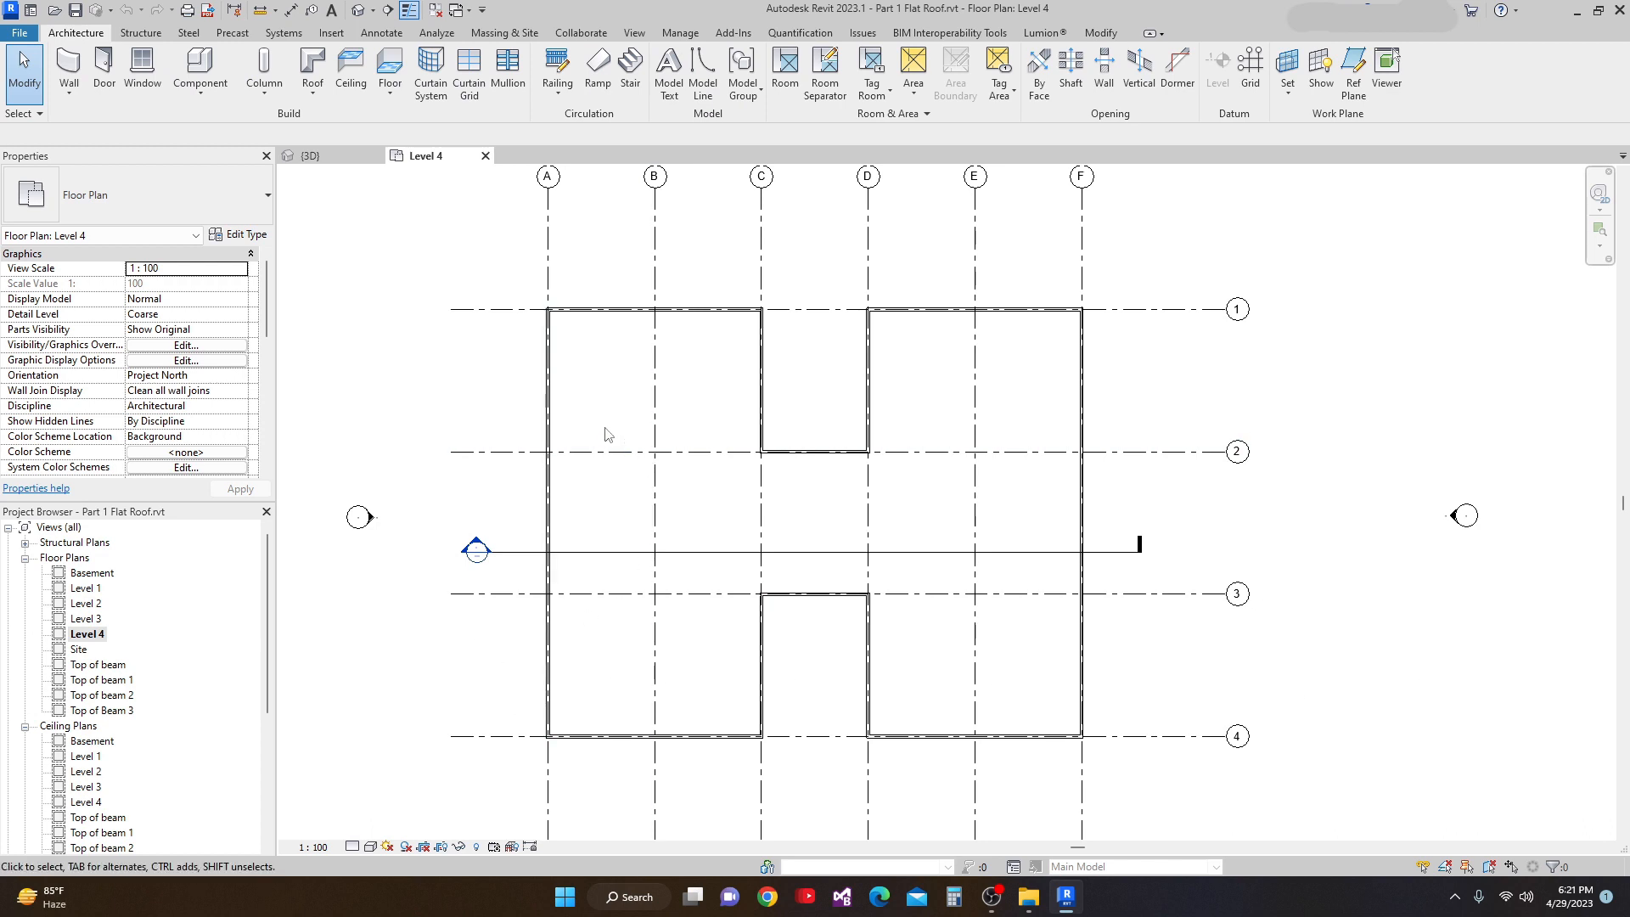
left_click(1491, 867)
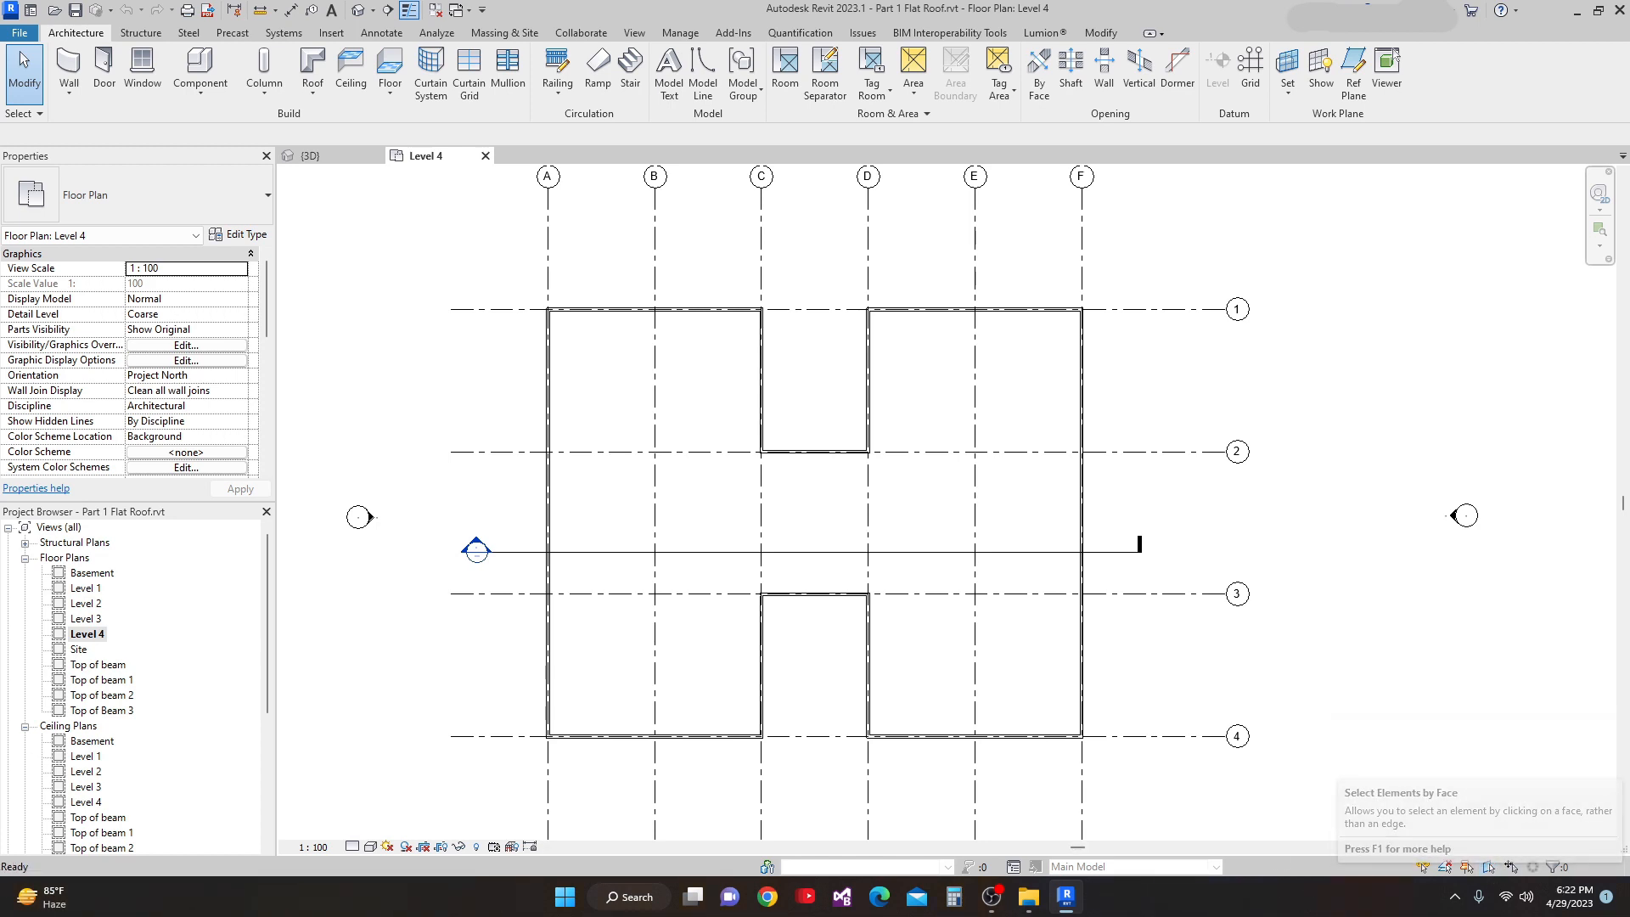
Step: Make the Rigid insulation substrate layer variable in the structure of the Flat Roof type
left_click(635, 487)
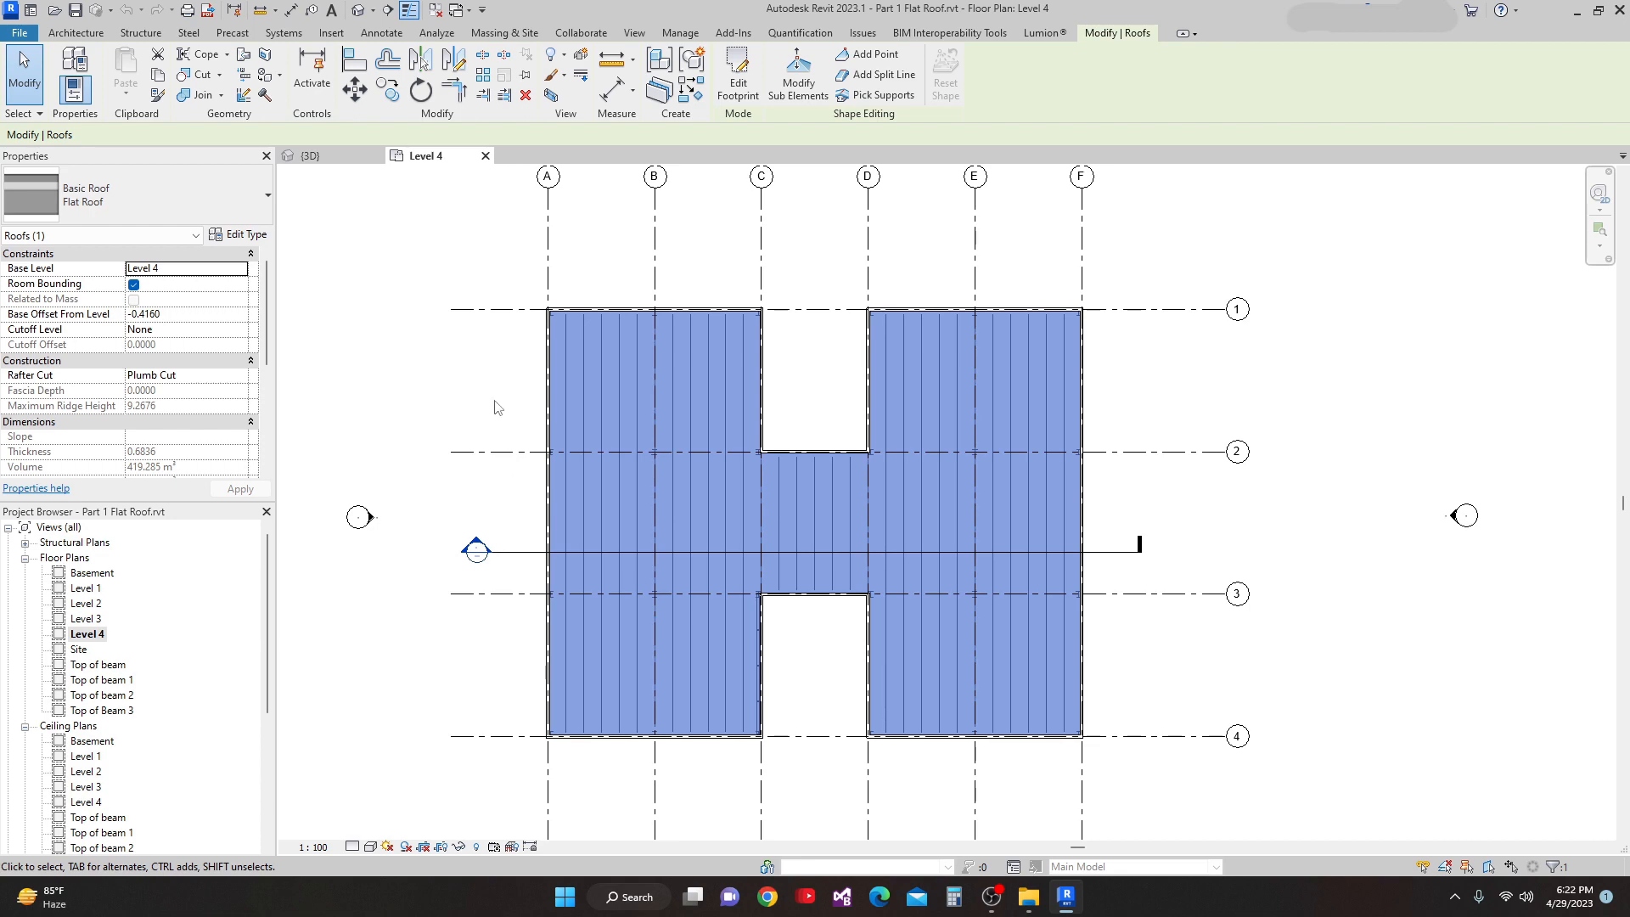
left_click(241, 234)
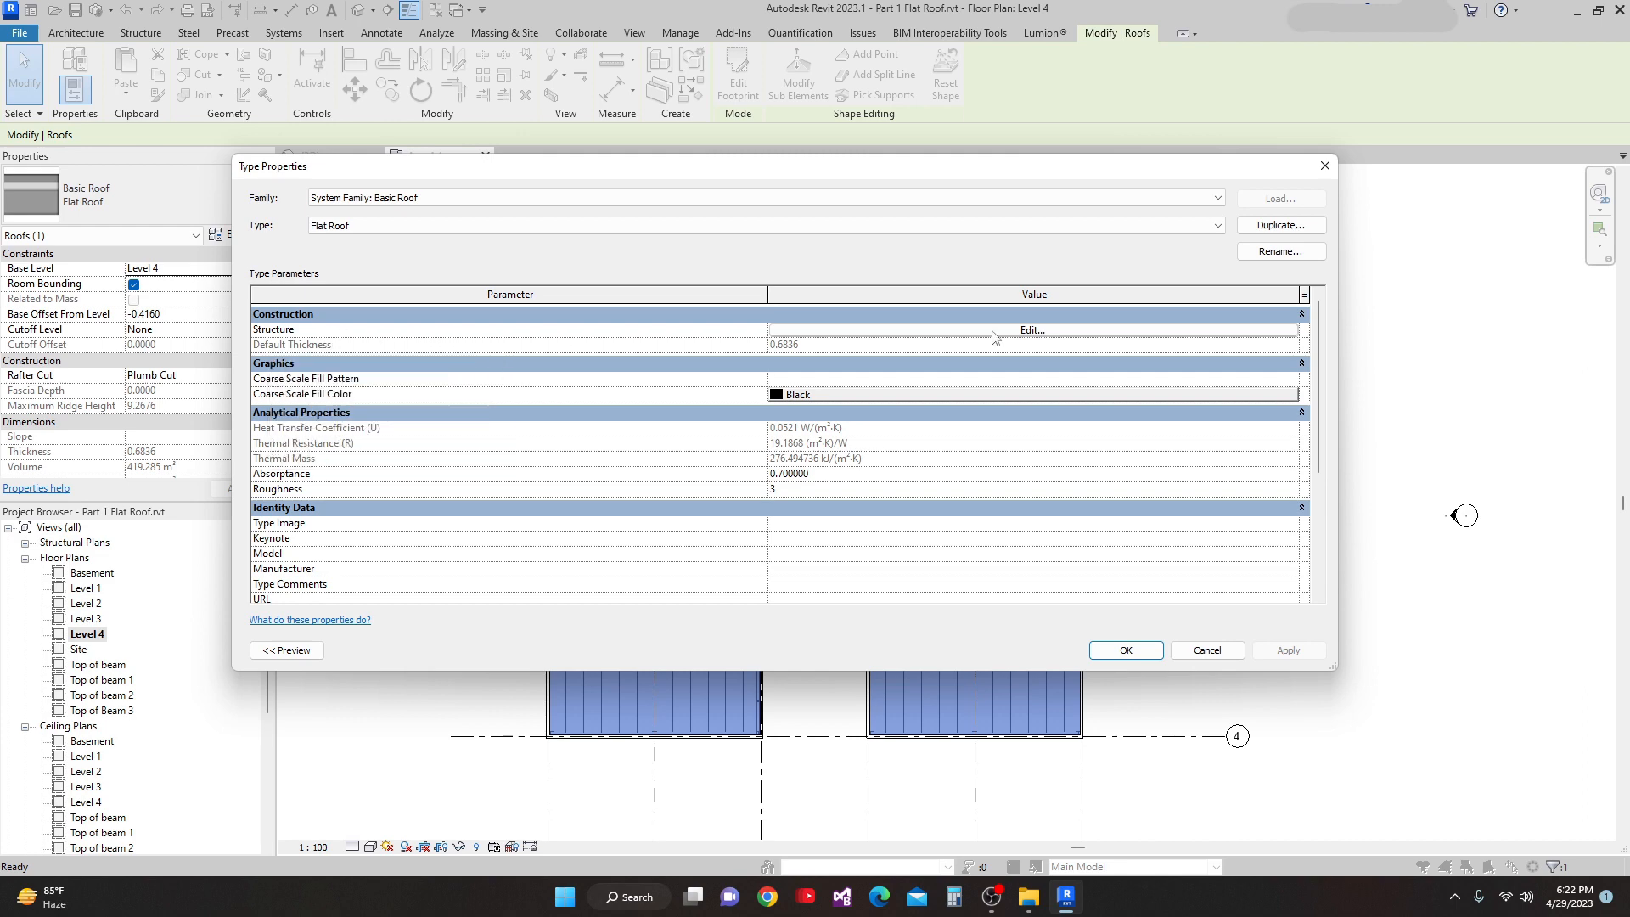
left_click(1041, 334)
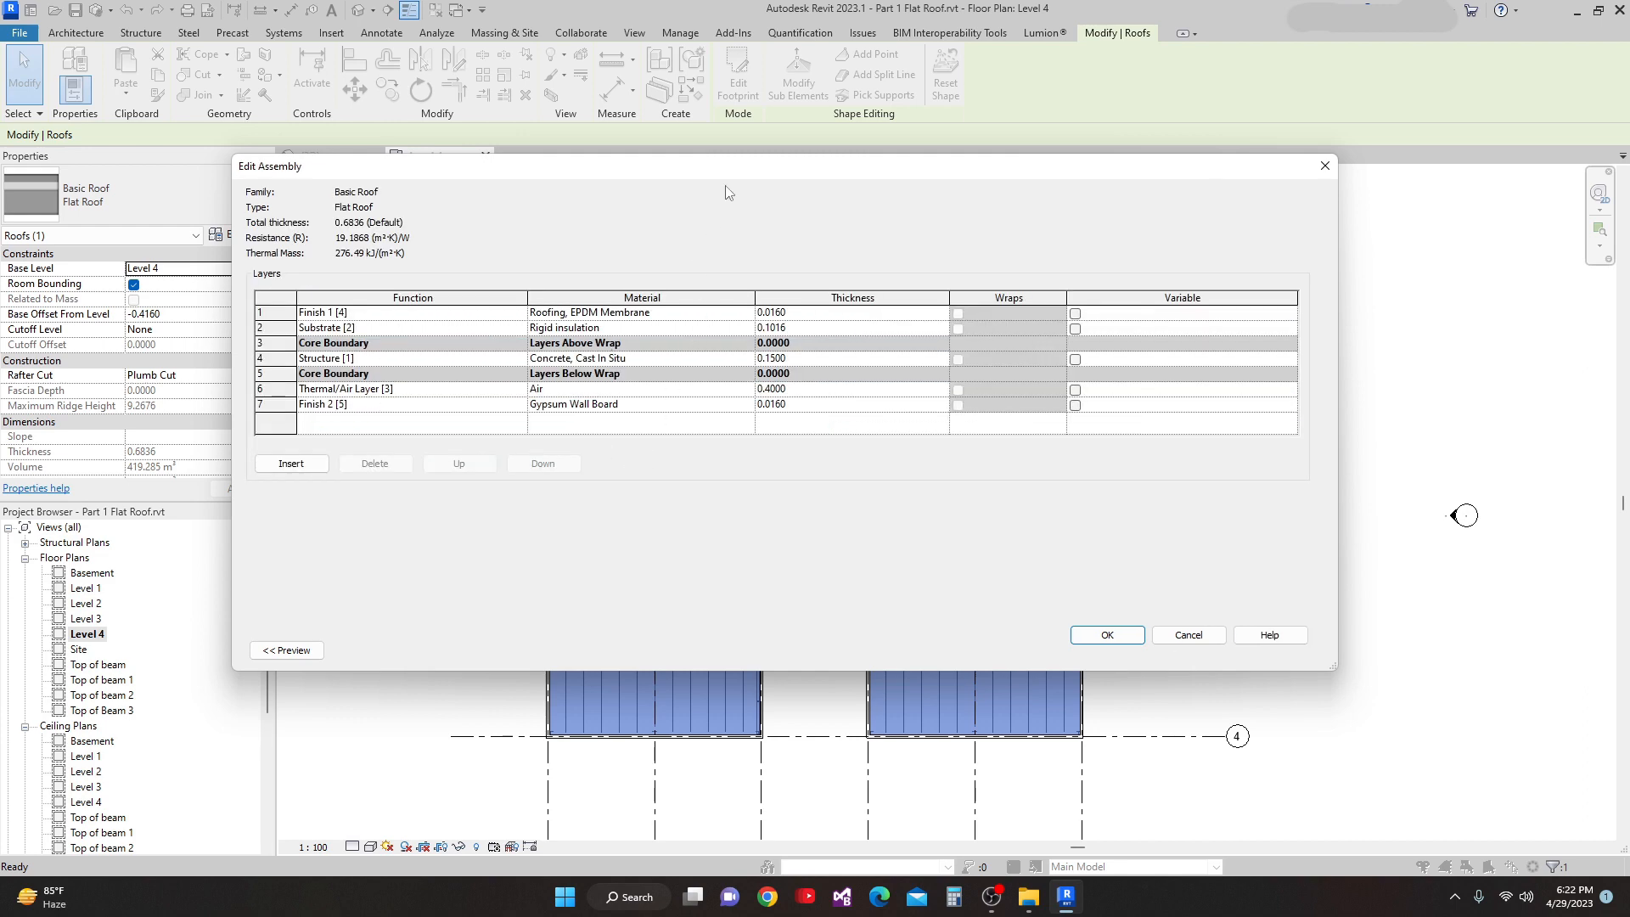
left_click_drag(726, 176, 770, 191)
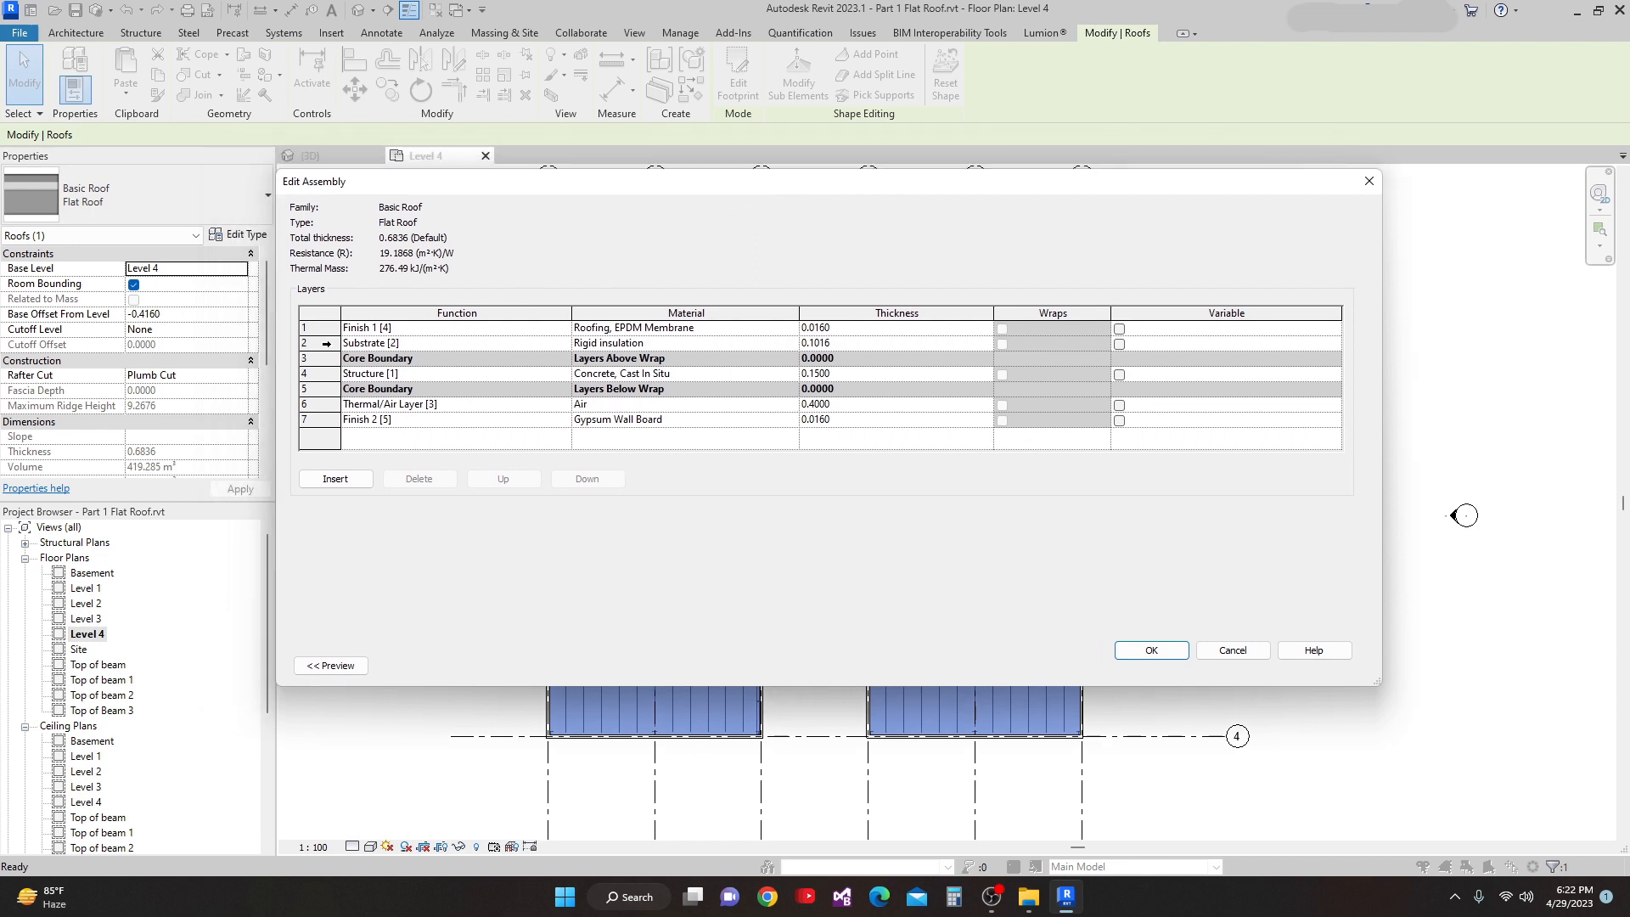
left_click(325, 344)
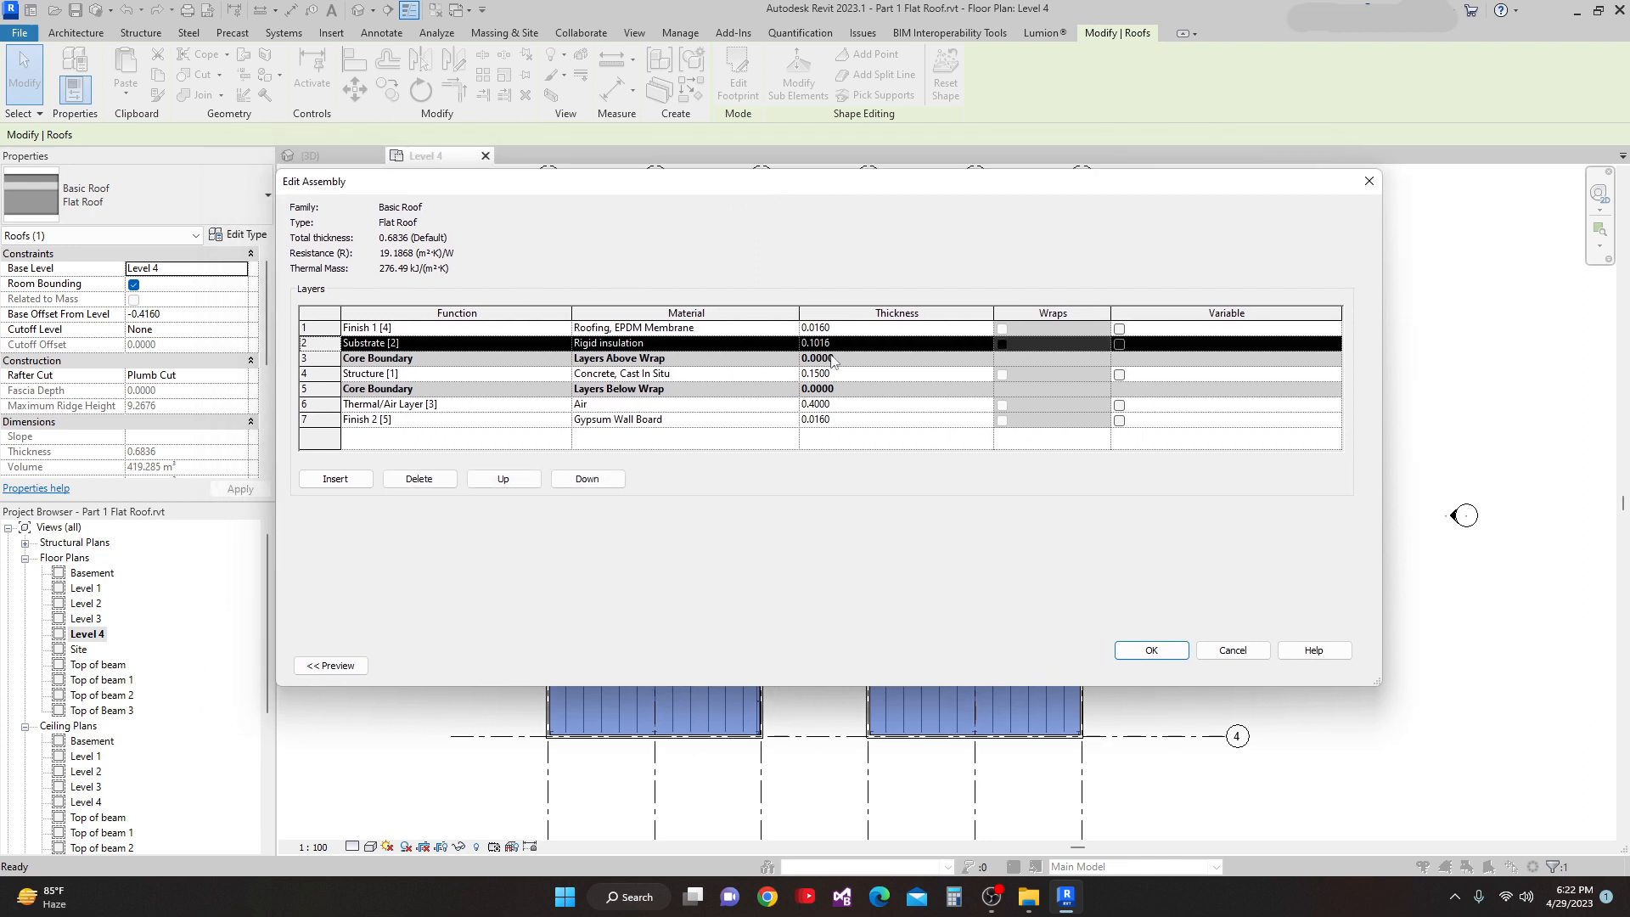
left_click(1121, 345)
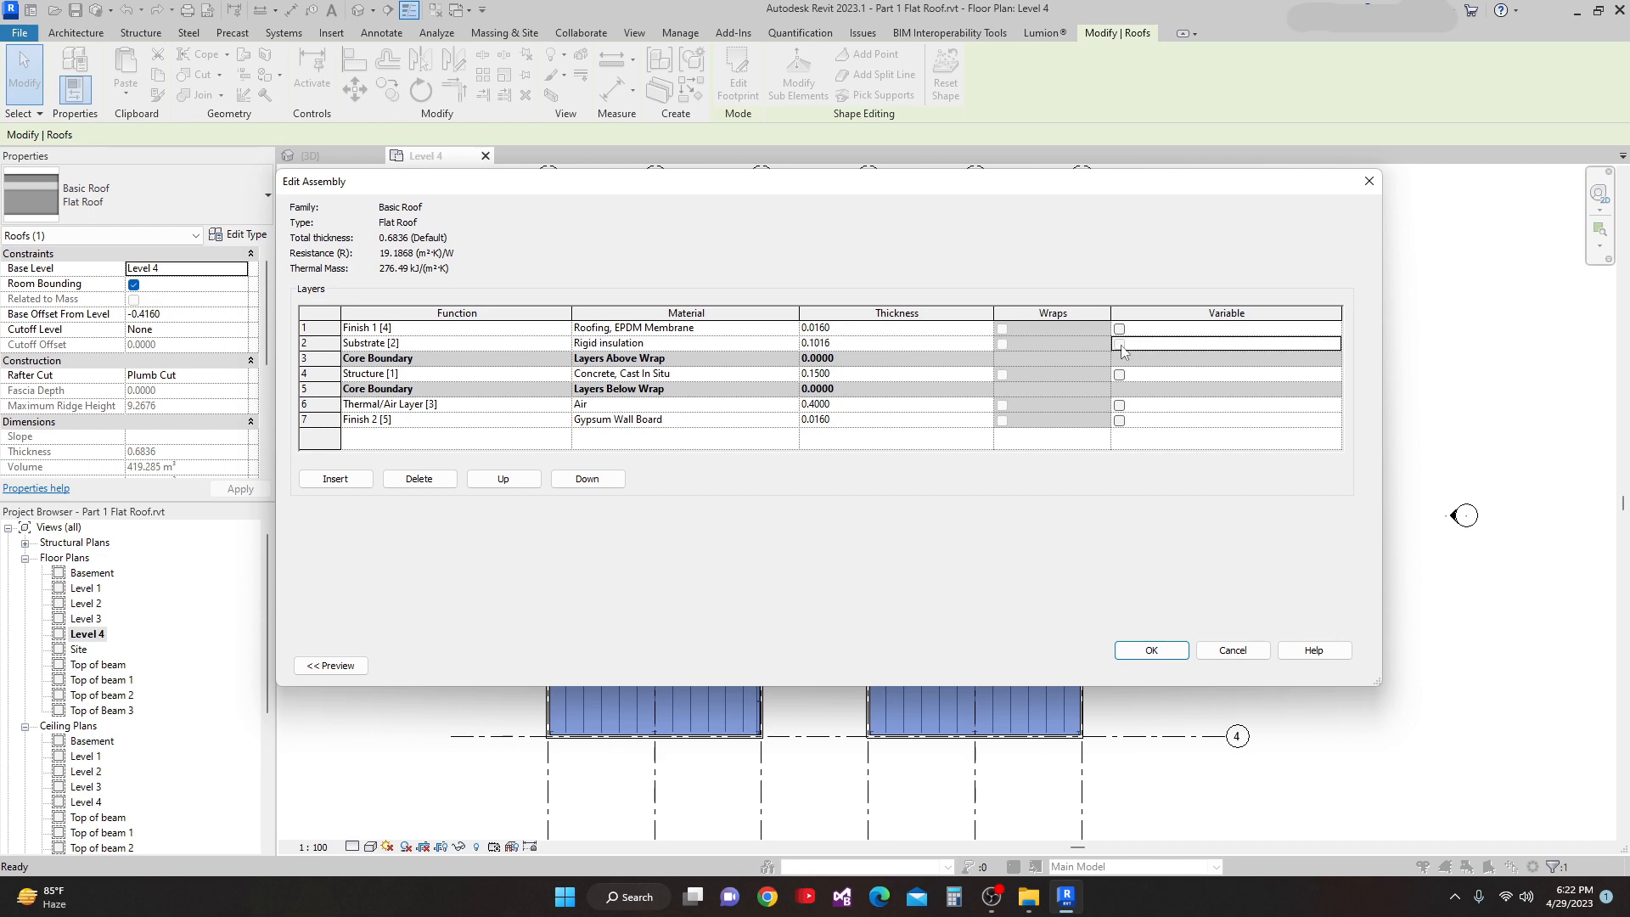
left_click(1185, 650)
left_click(1330, 667)
left_click(1170, 665)
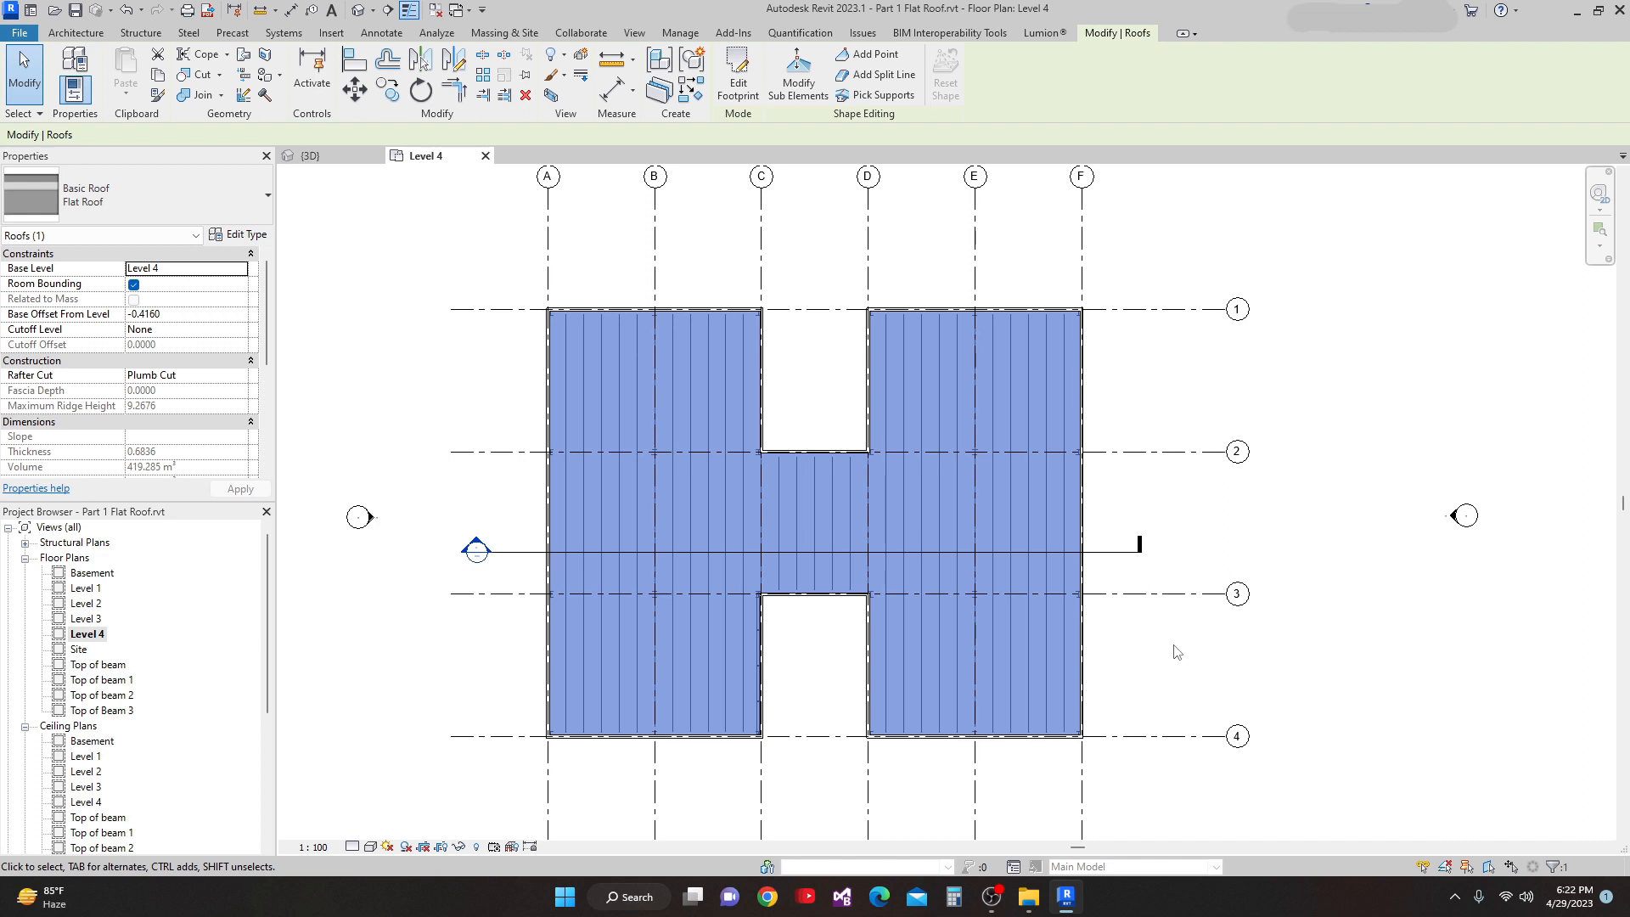
Step: Add four shape-editing points to the flat roof at grid intersections B2, E2, B3 and E3
scroll(1328, 505, "down", 2)
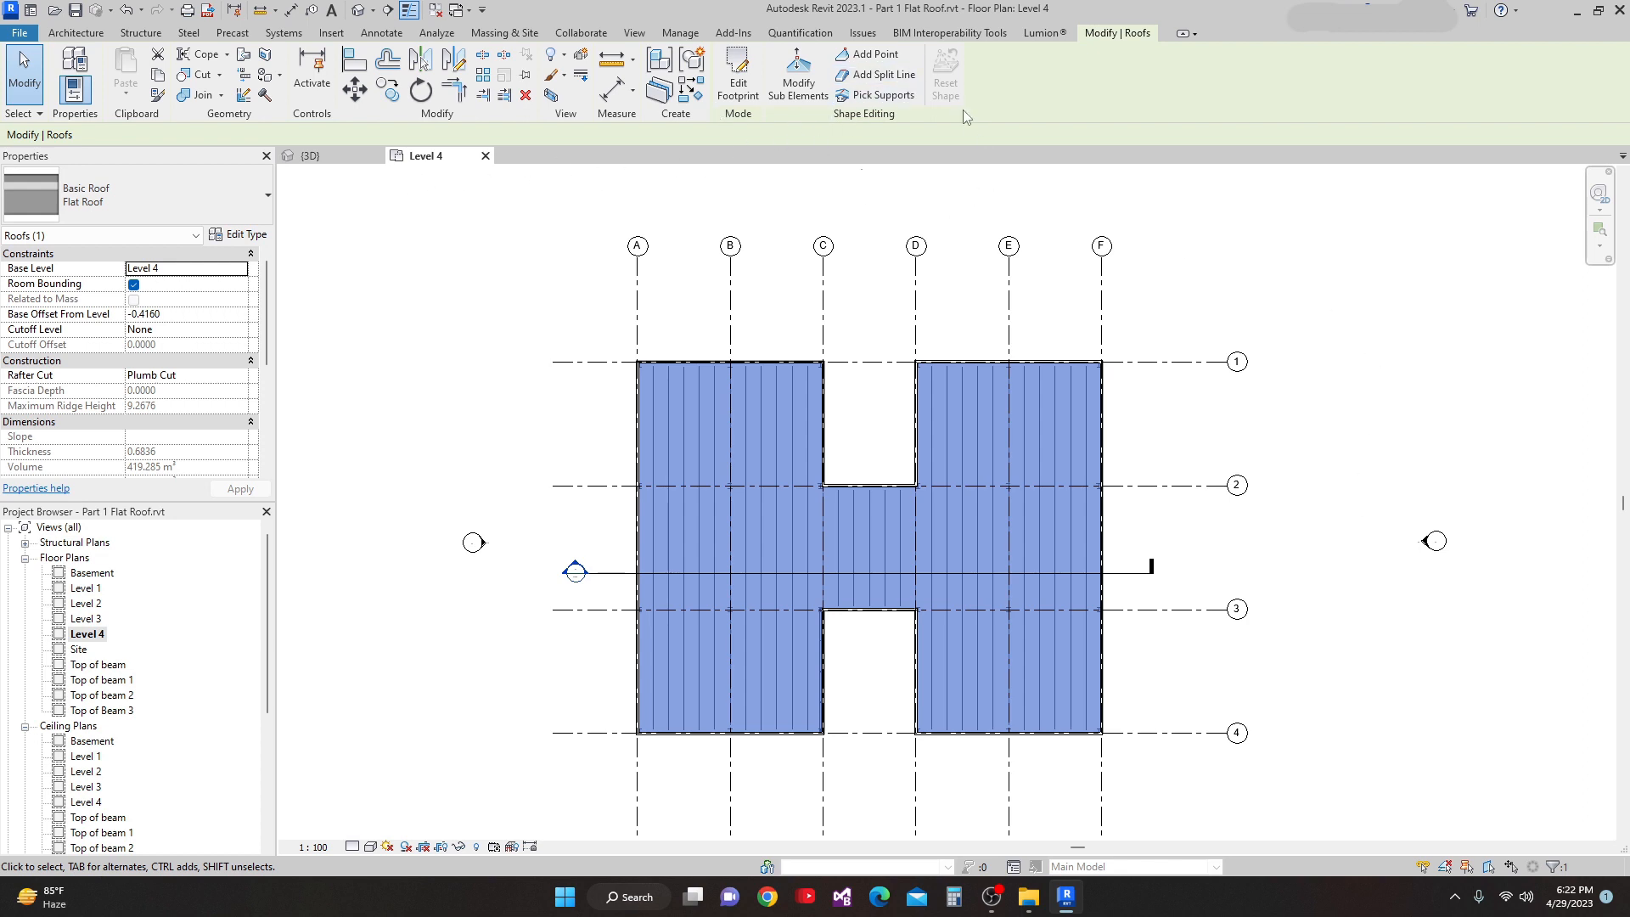
left_click(877, 56)
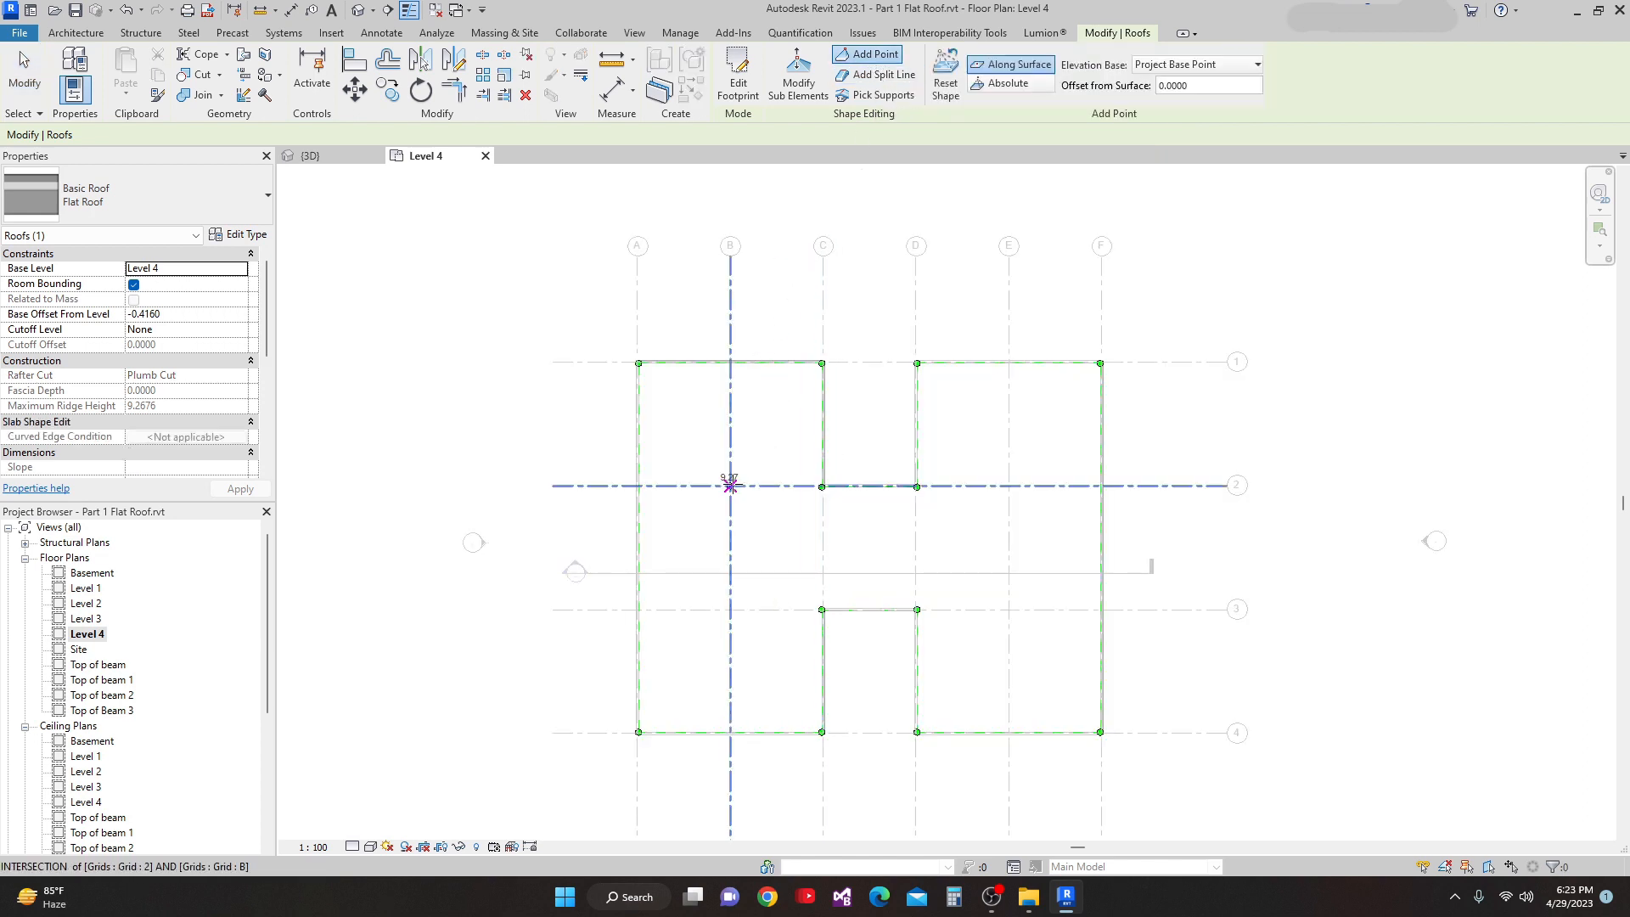
left_click(730, 485)
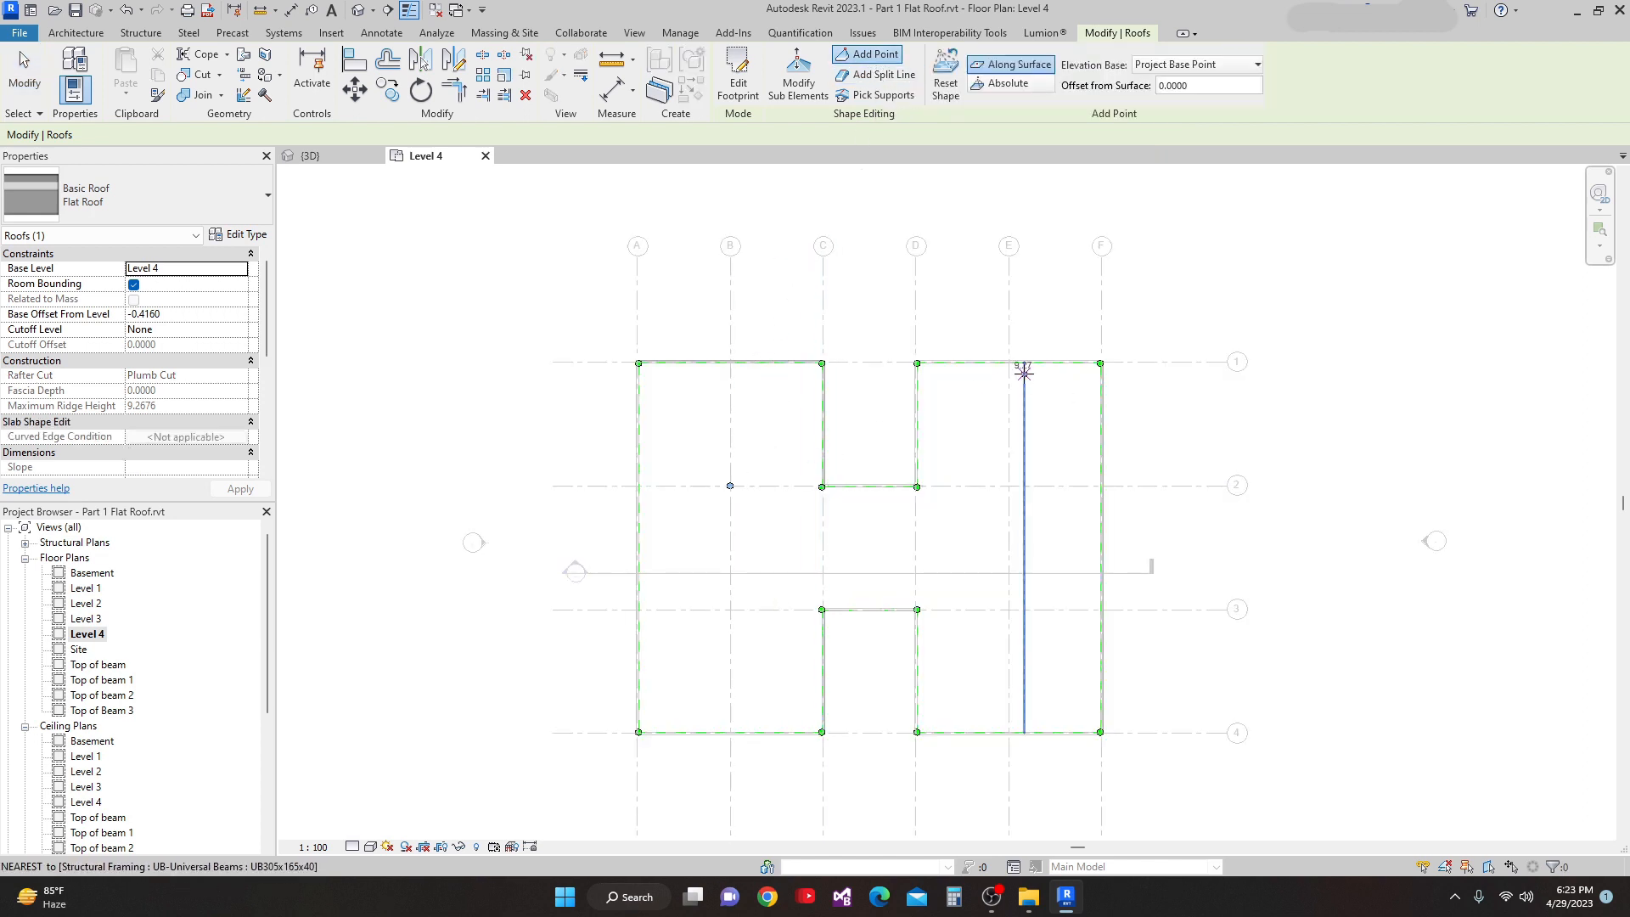
left_click(1008, 484)
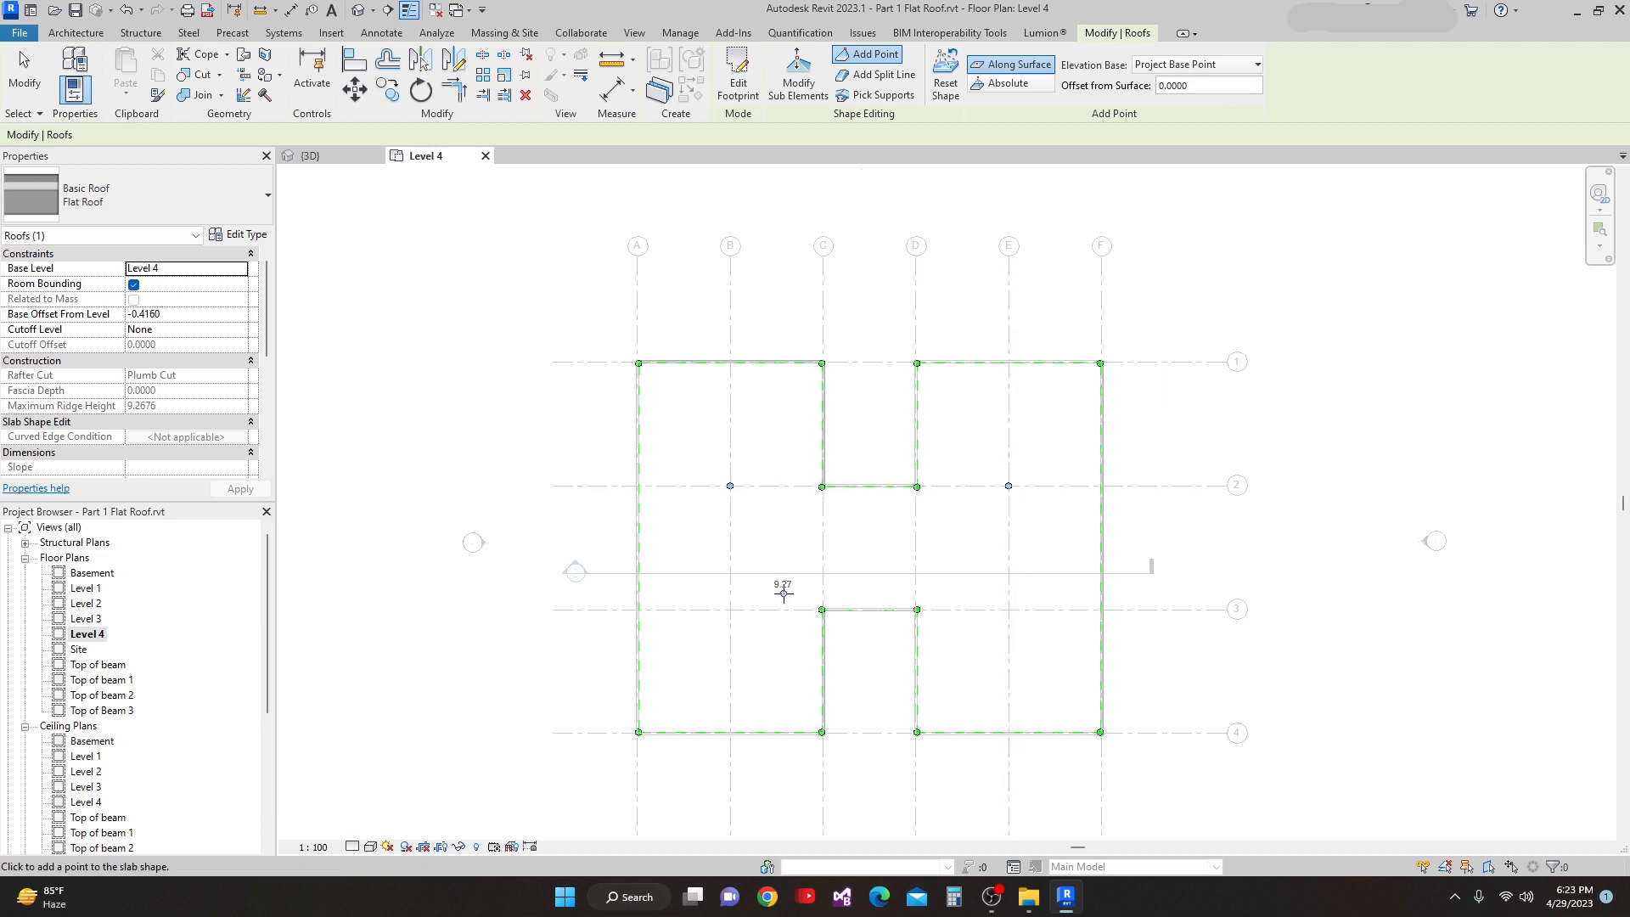
left_click(730, 608)
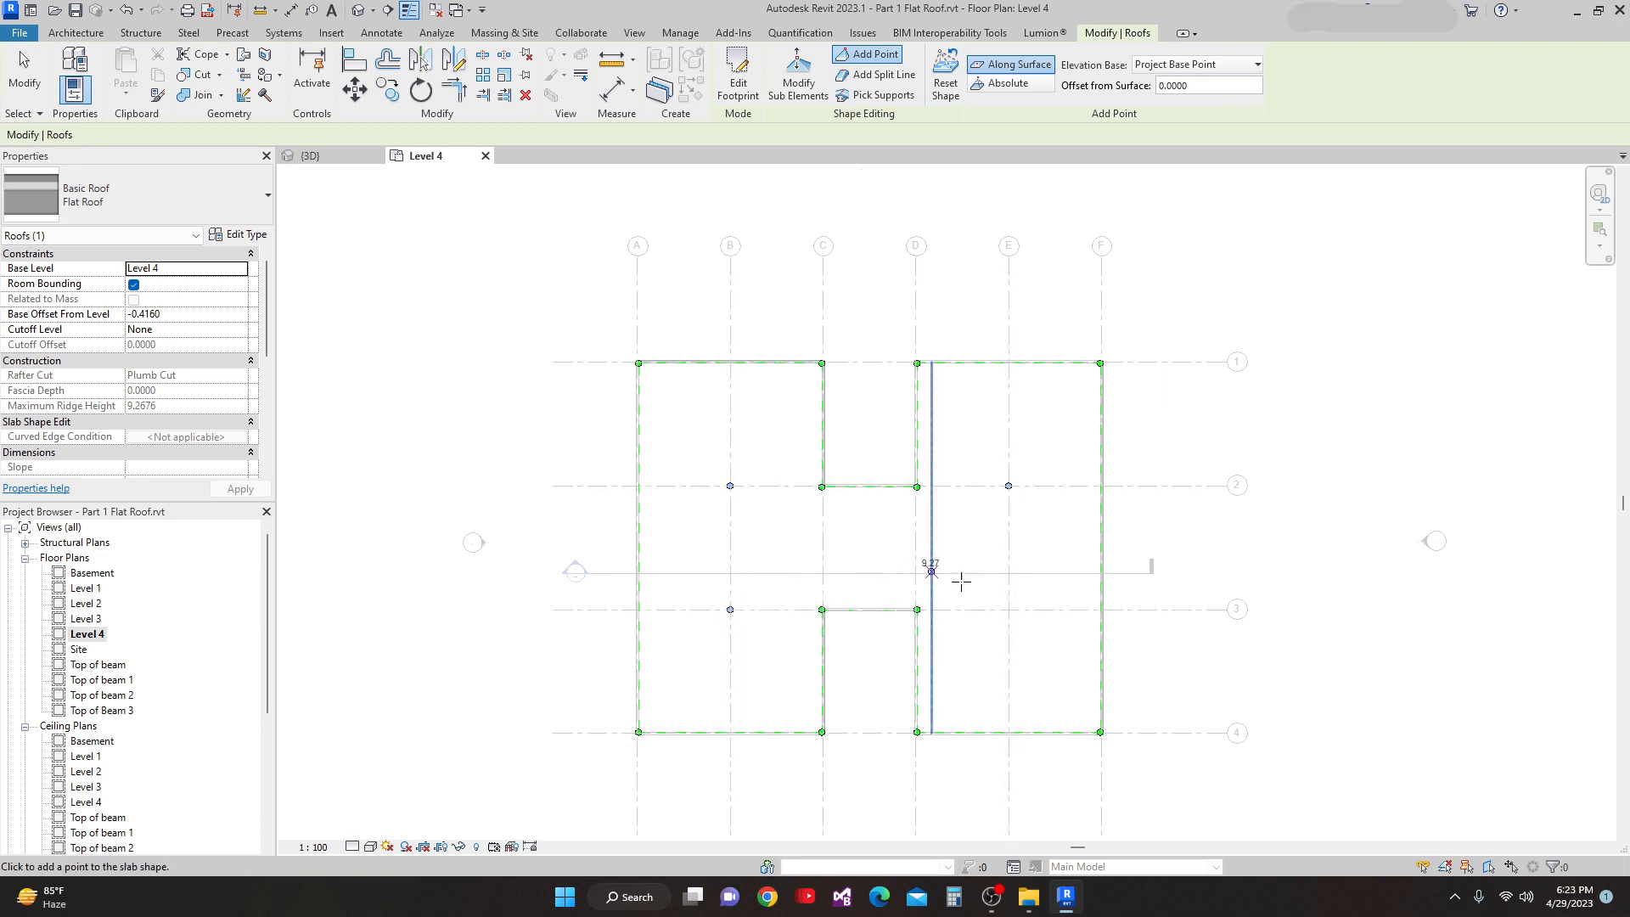
left_click(1008, 610)
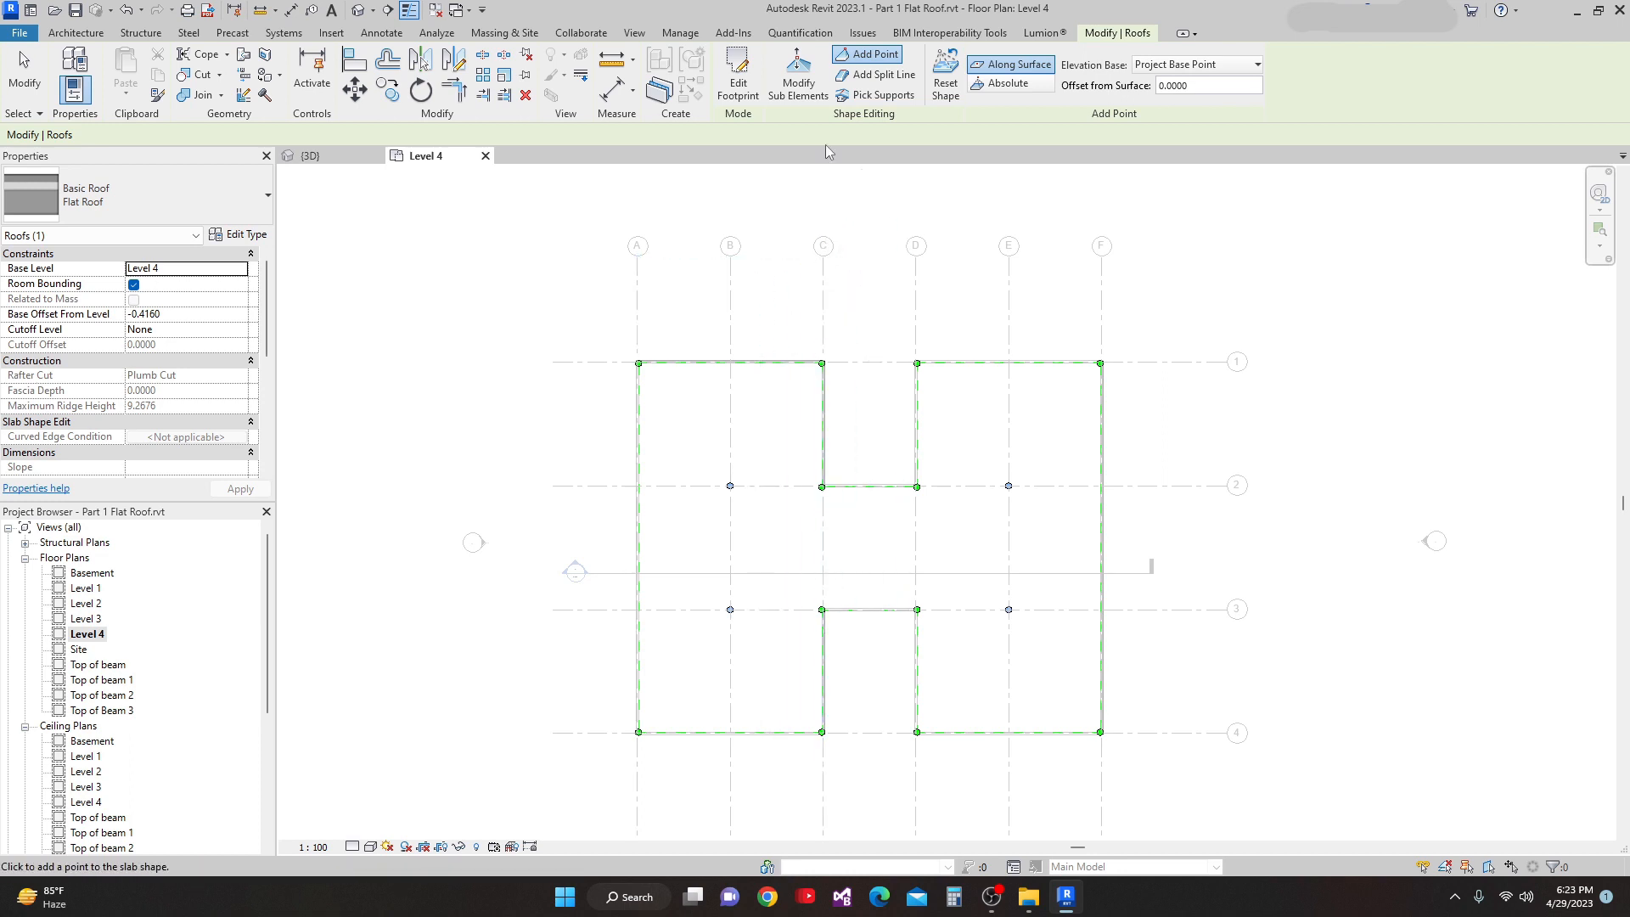
key("Escape")
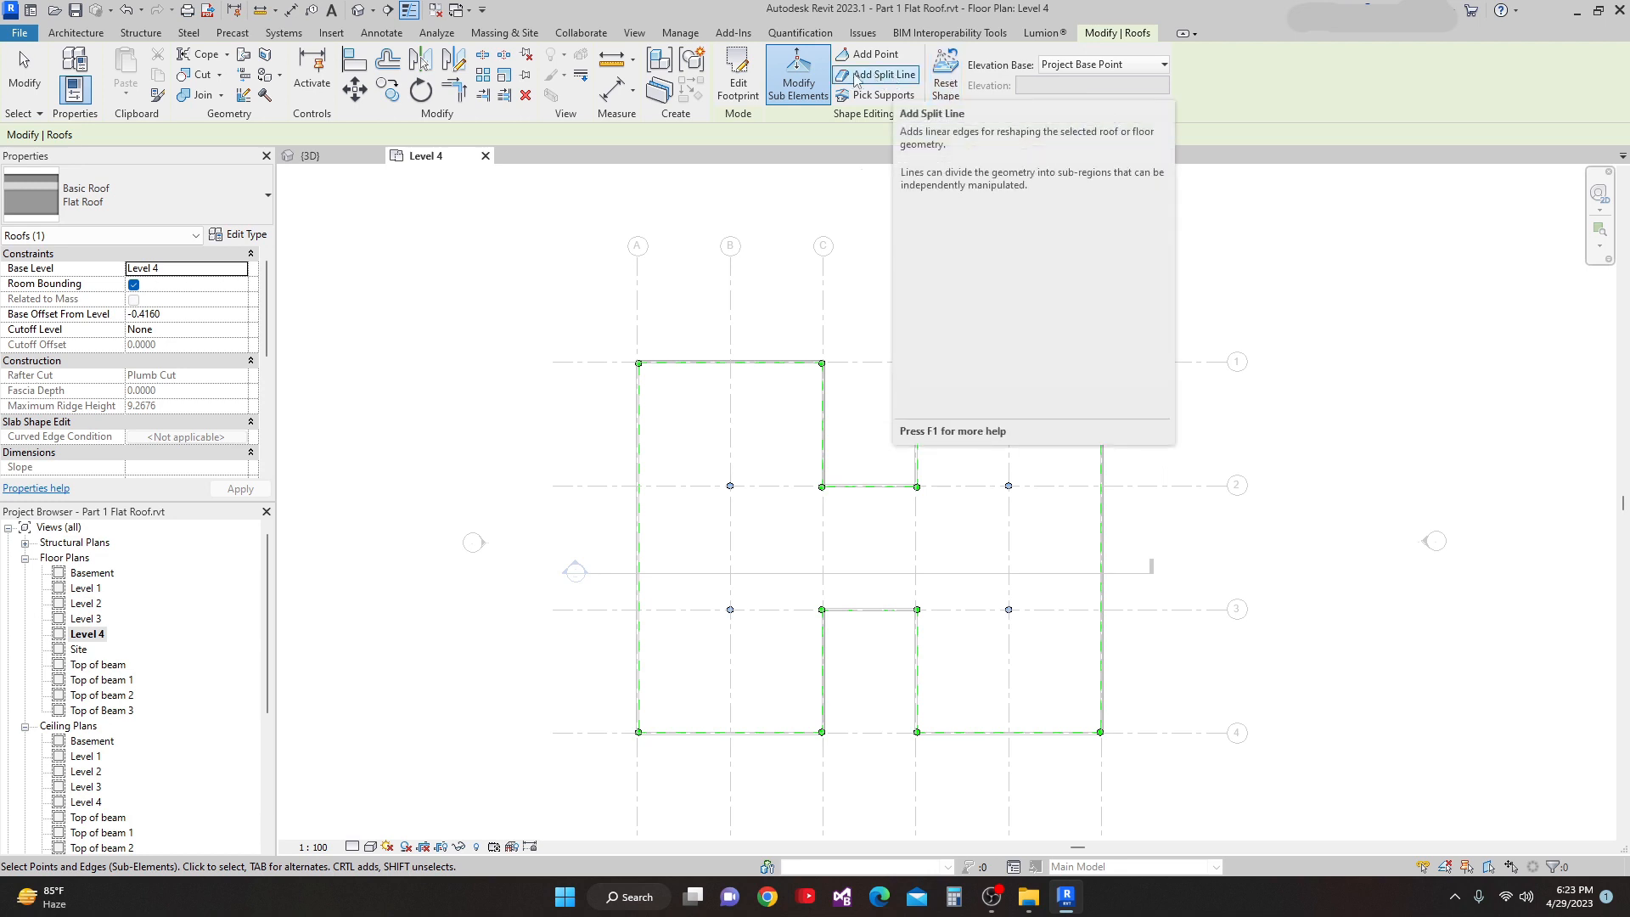
Step: Add a diagonal split line across the roof's central link from the corner at C2 to the corner at D3
left_click(885, 78)
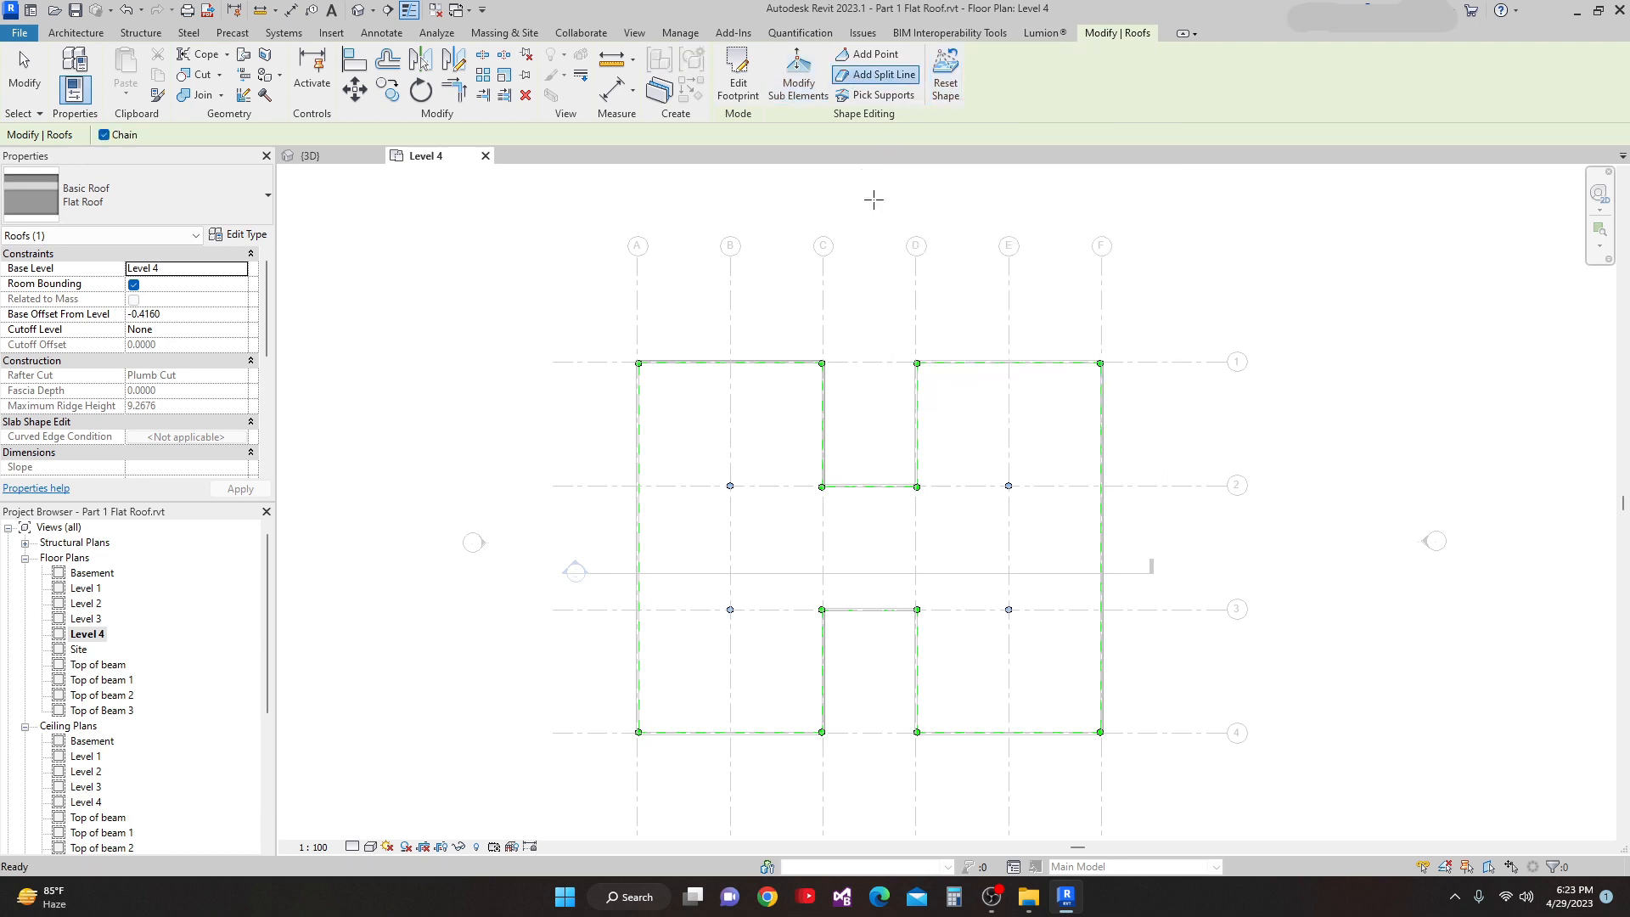
scroll(822, 485, "up", 1)
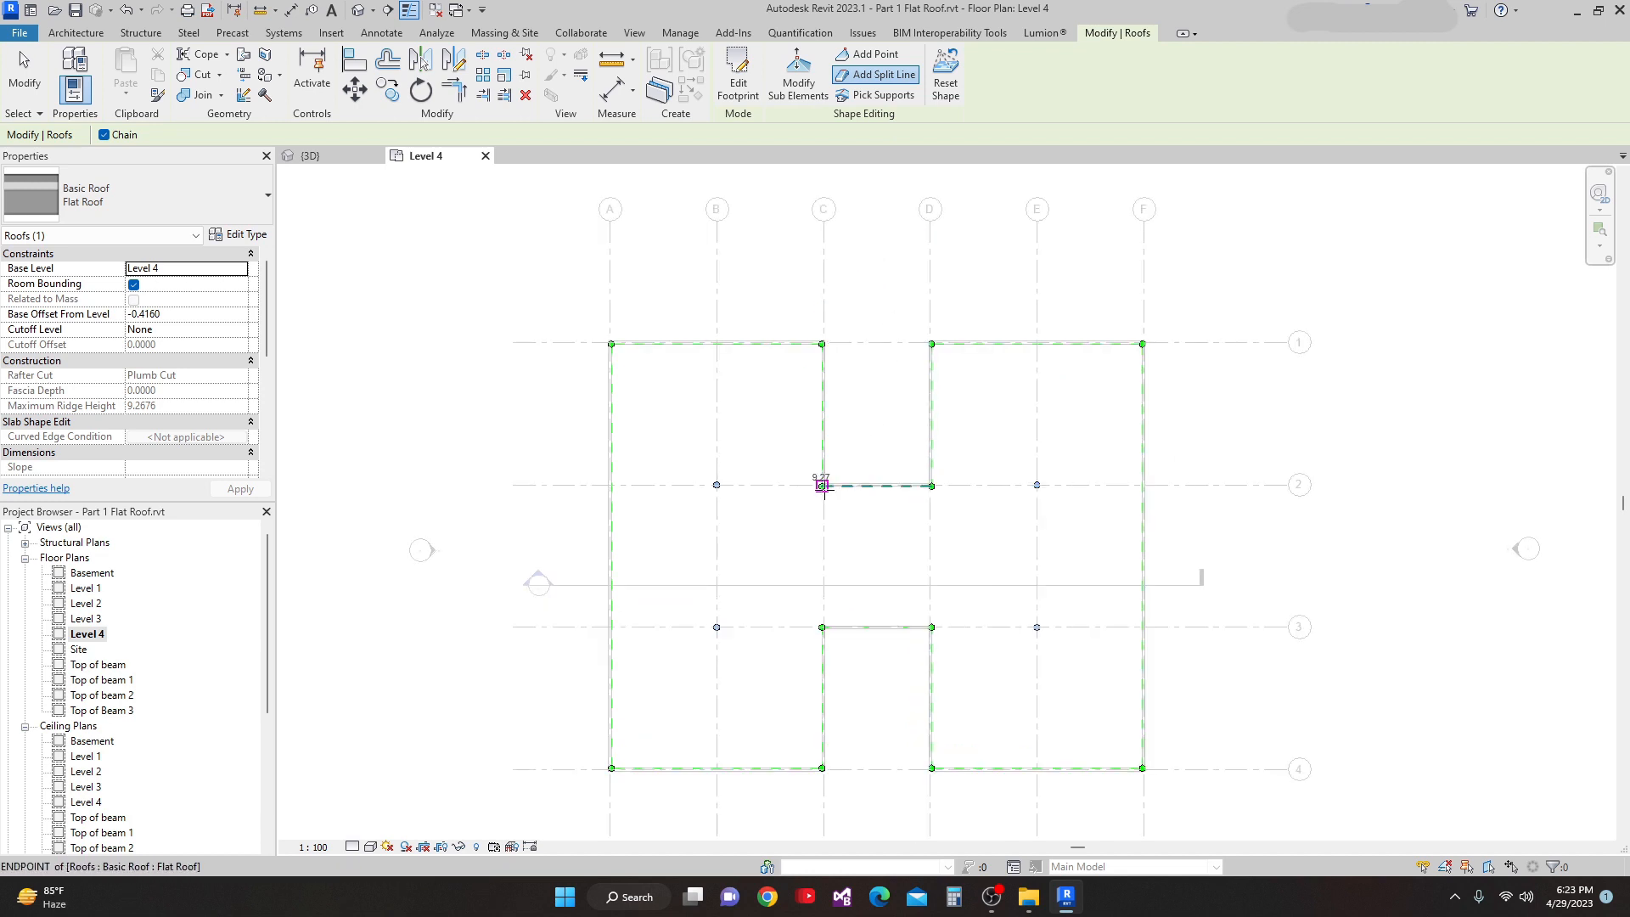
left_click(822, 486)
left_click(931, 627)
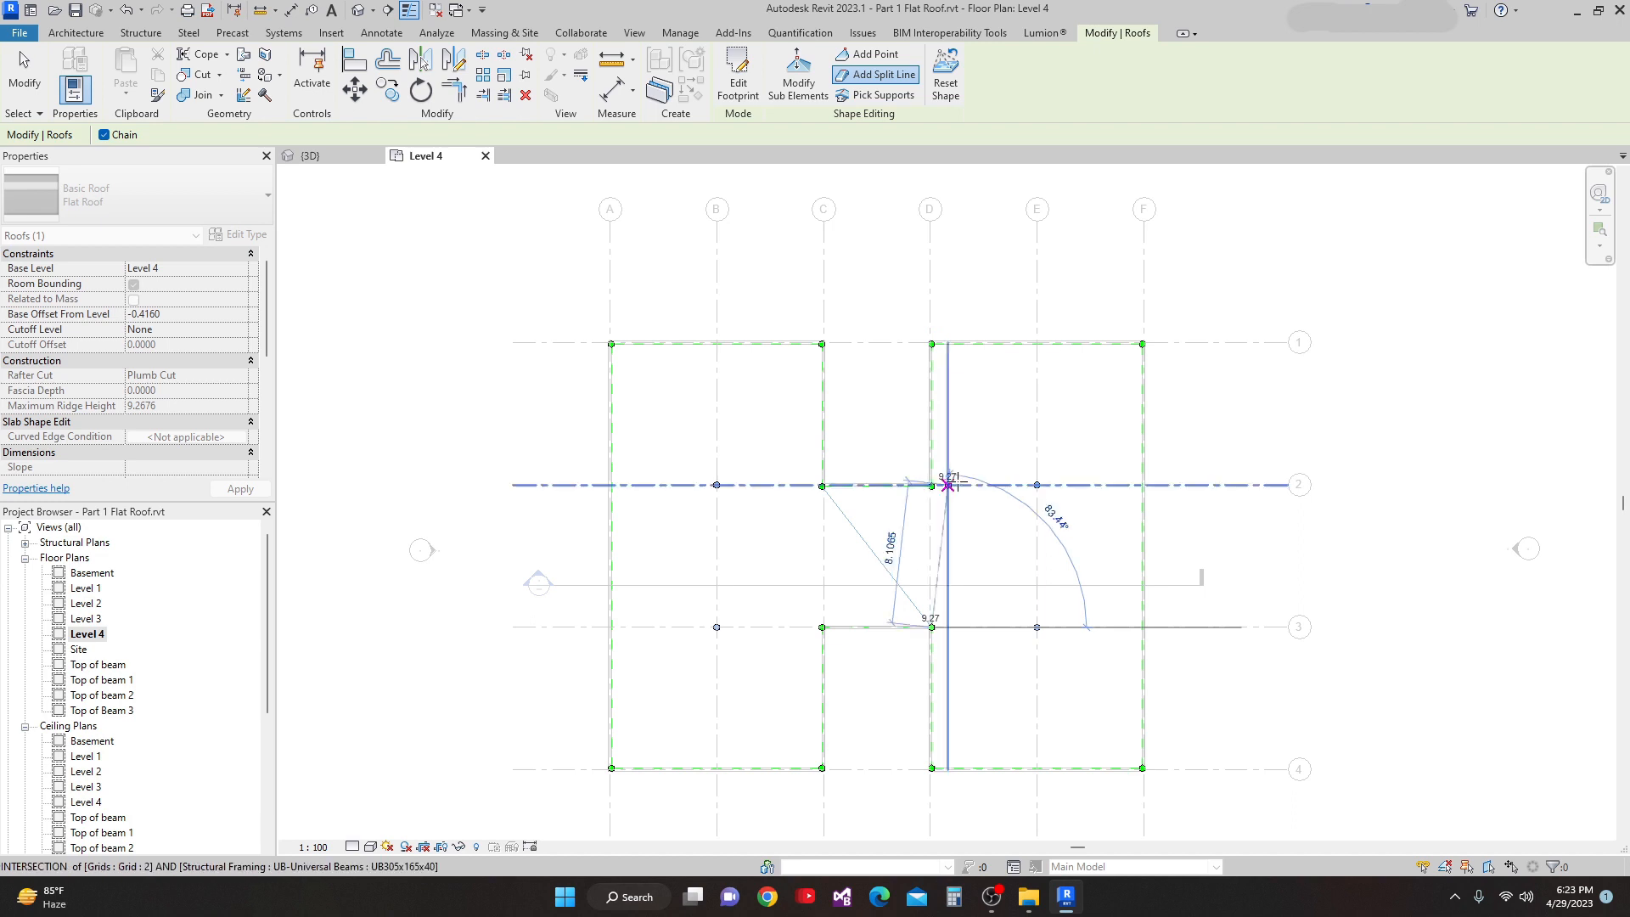
key("Escape")
key("Escape")
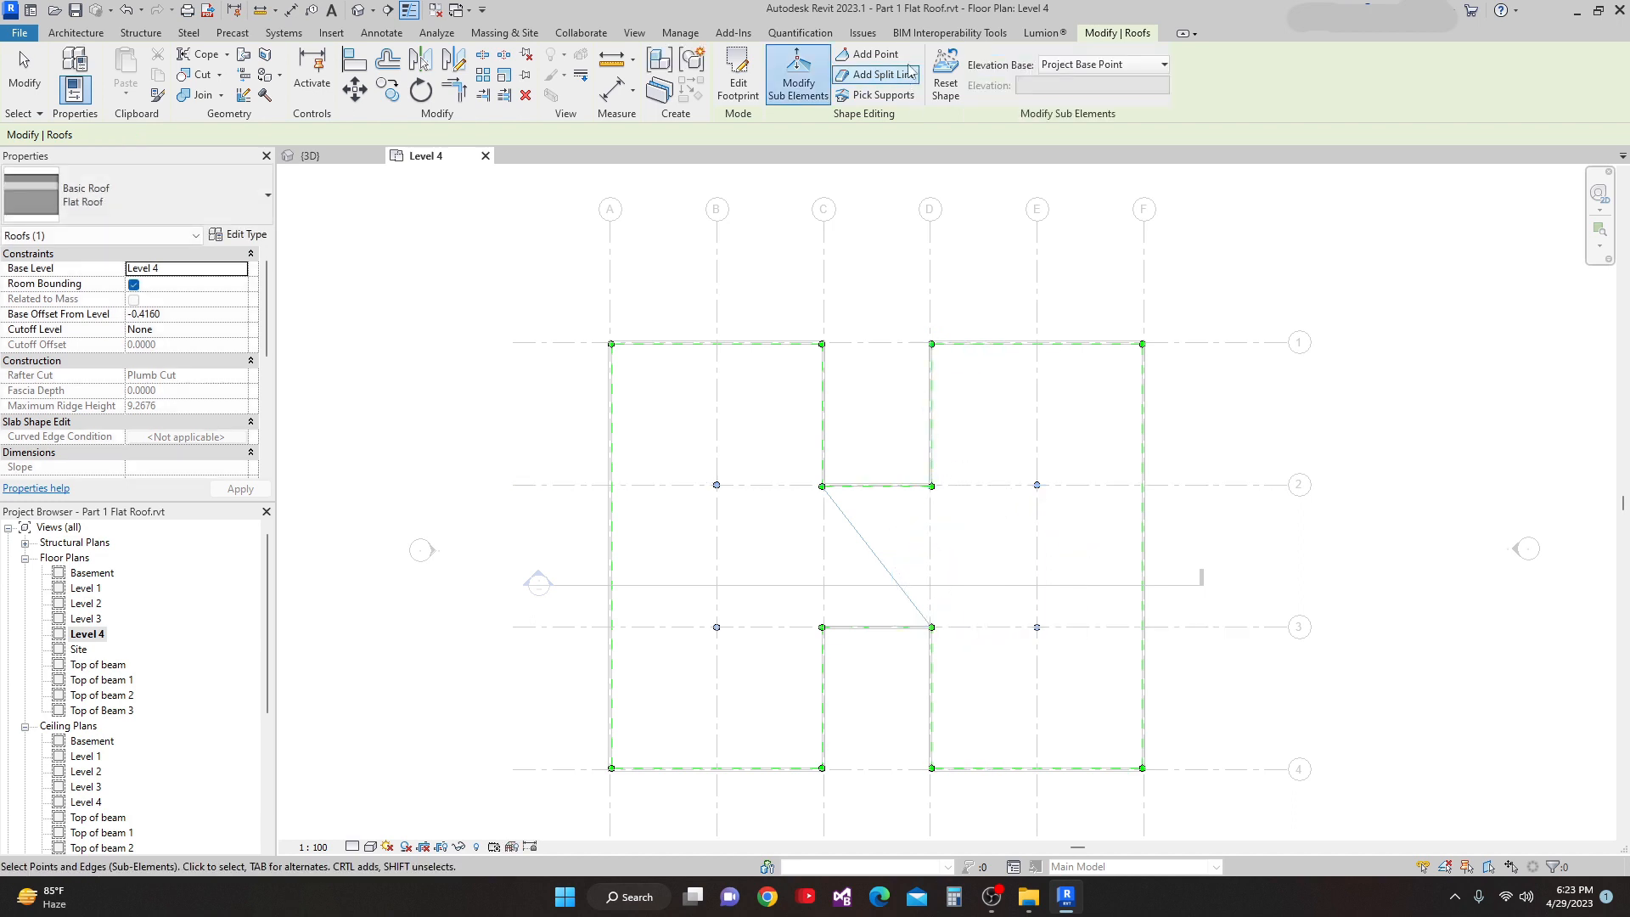
Step: Add a second diagonal split line across the roof's central link from the corner at D2 to C3, and finish shape editing
left_click(882, 75)
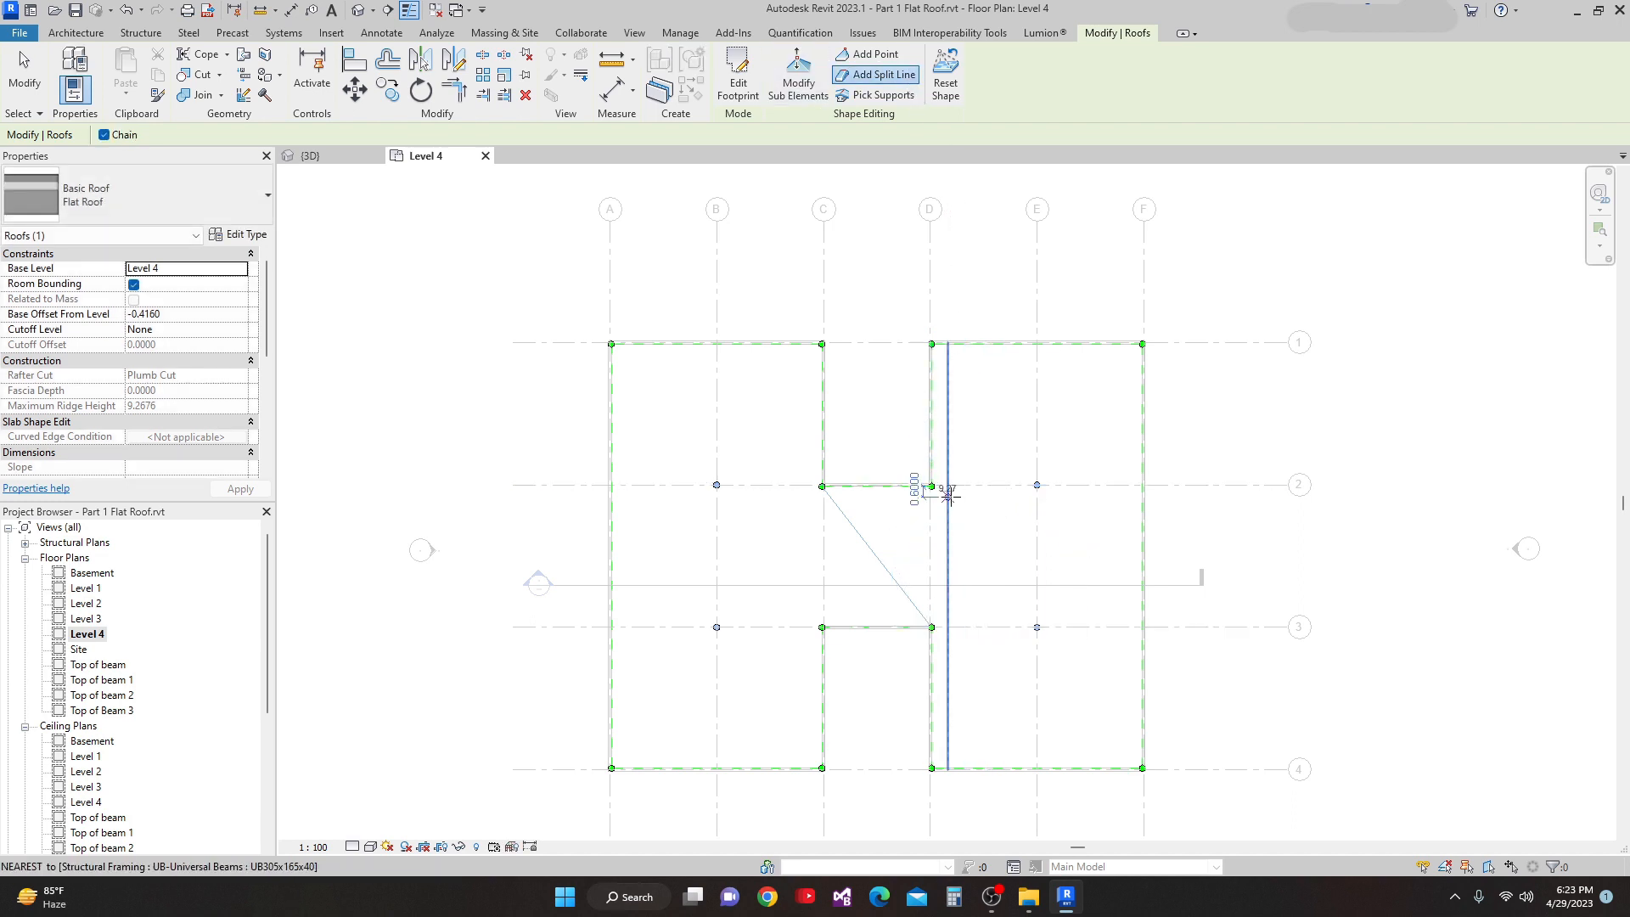
left_click(930, 485)
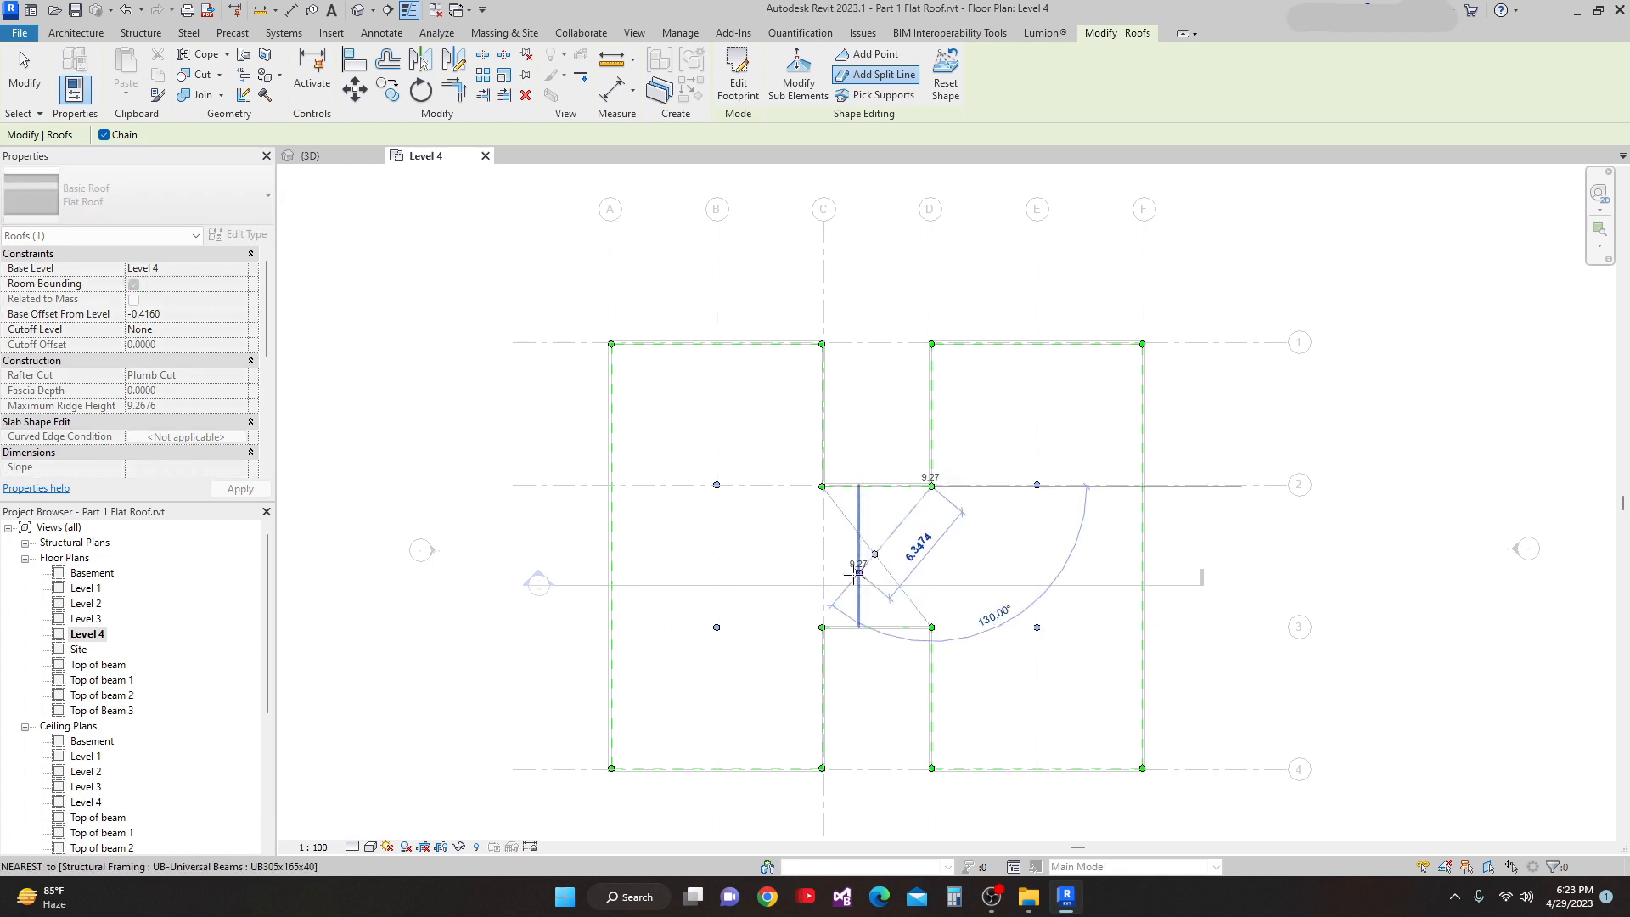
left_click(821, 626)
key("Escape")
key("Escape")
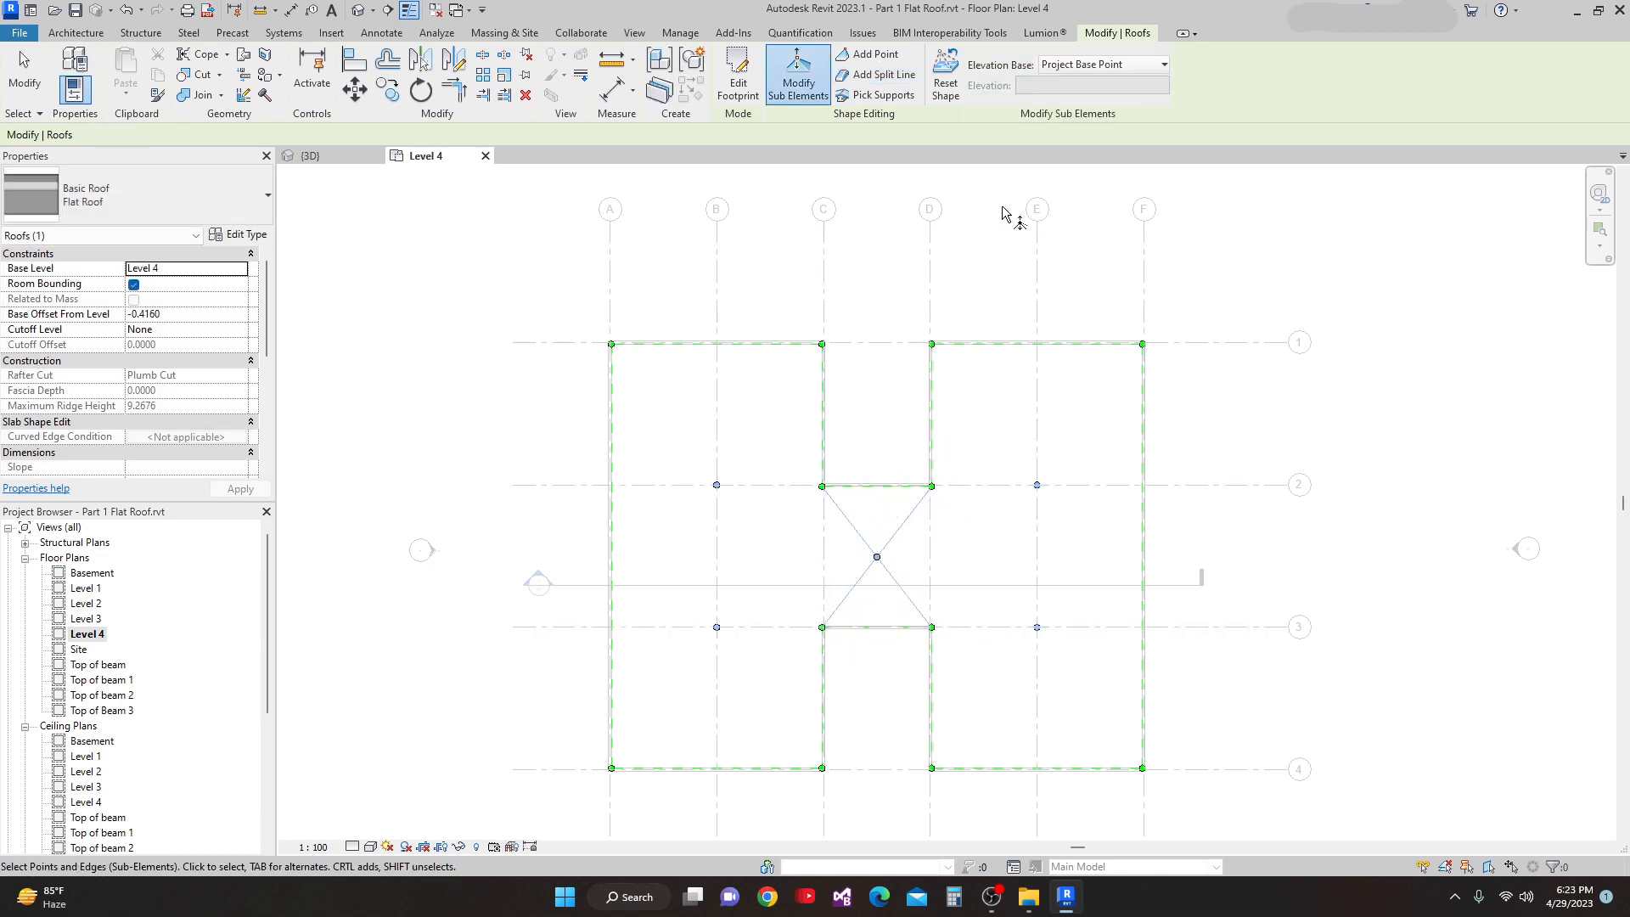
middle_click_drag(1011, 213, 1012, 238)
scroll(1011, 238, "down", 2)
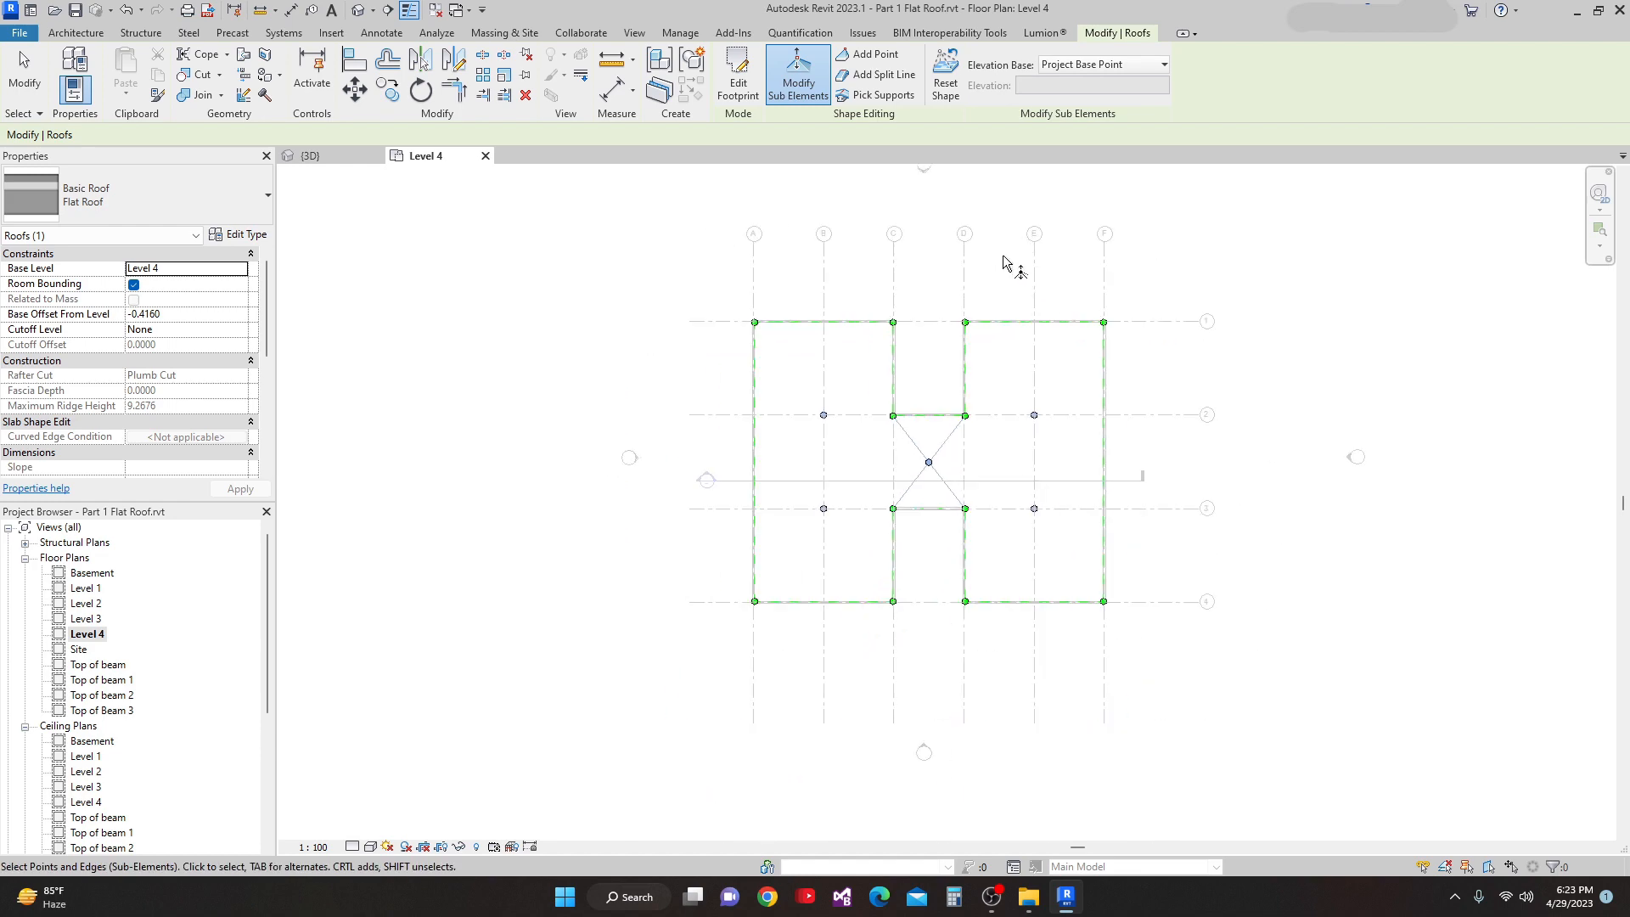
key("Escape")
key("Escape")
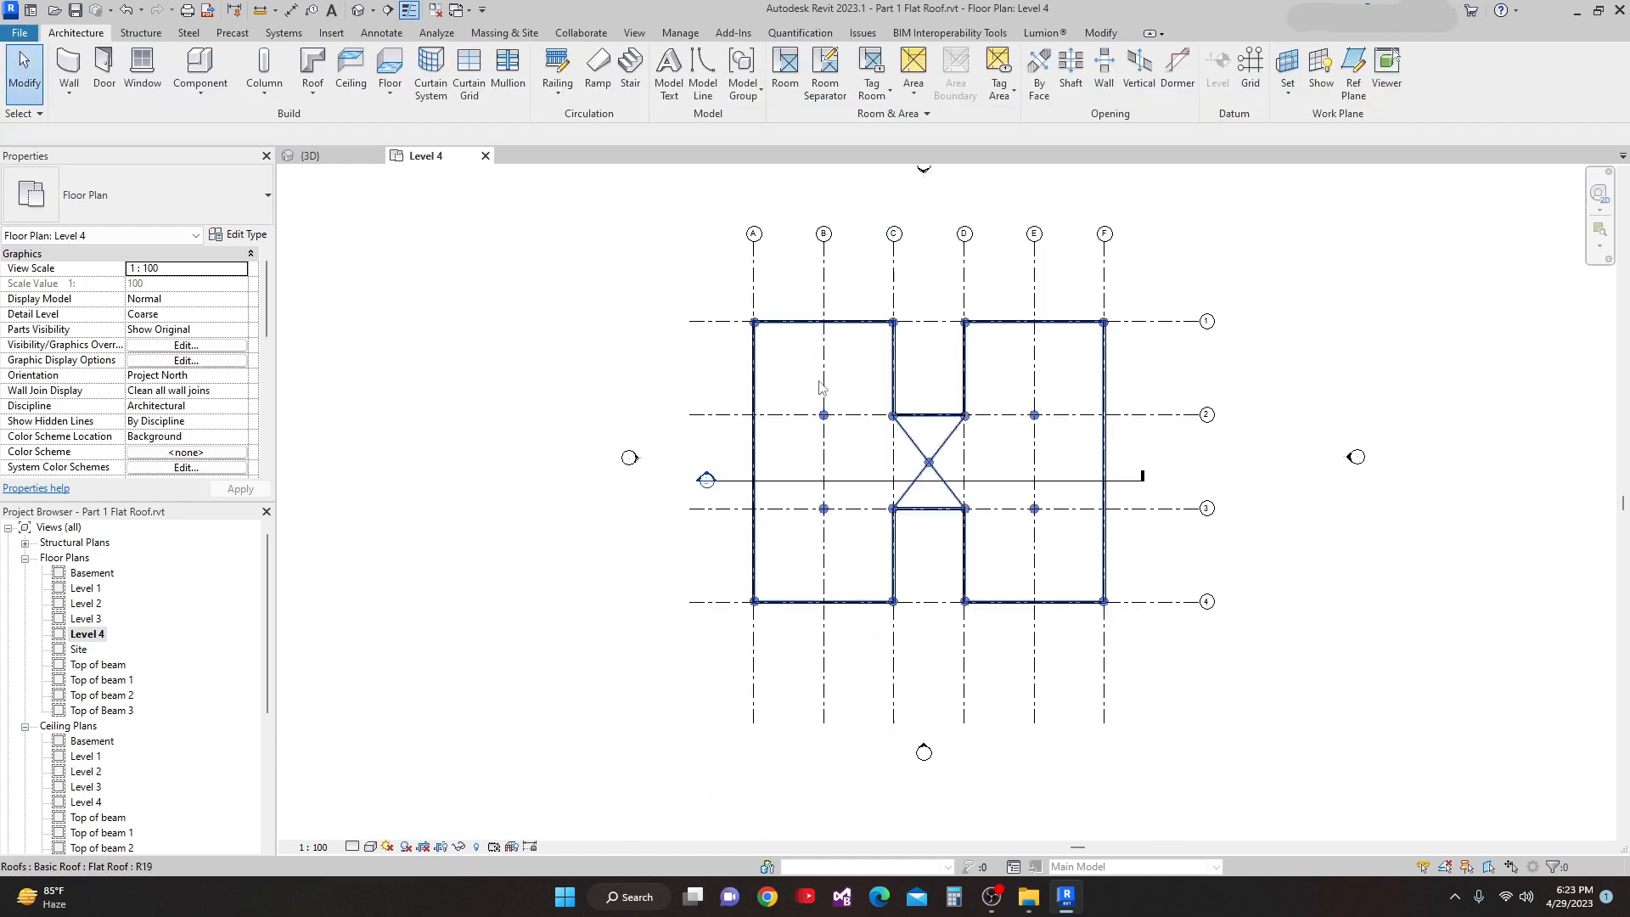
Step: Edit the flat roof's sub-elements and set the elevation of the point at grid intersection B2 to 9.1676
left_click(820, 387)
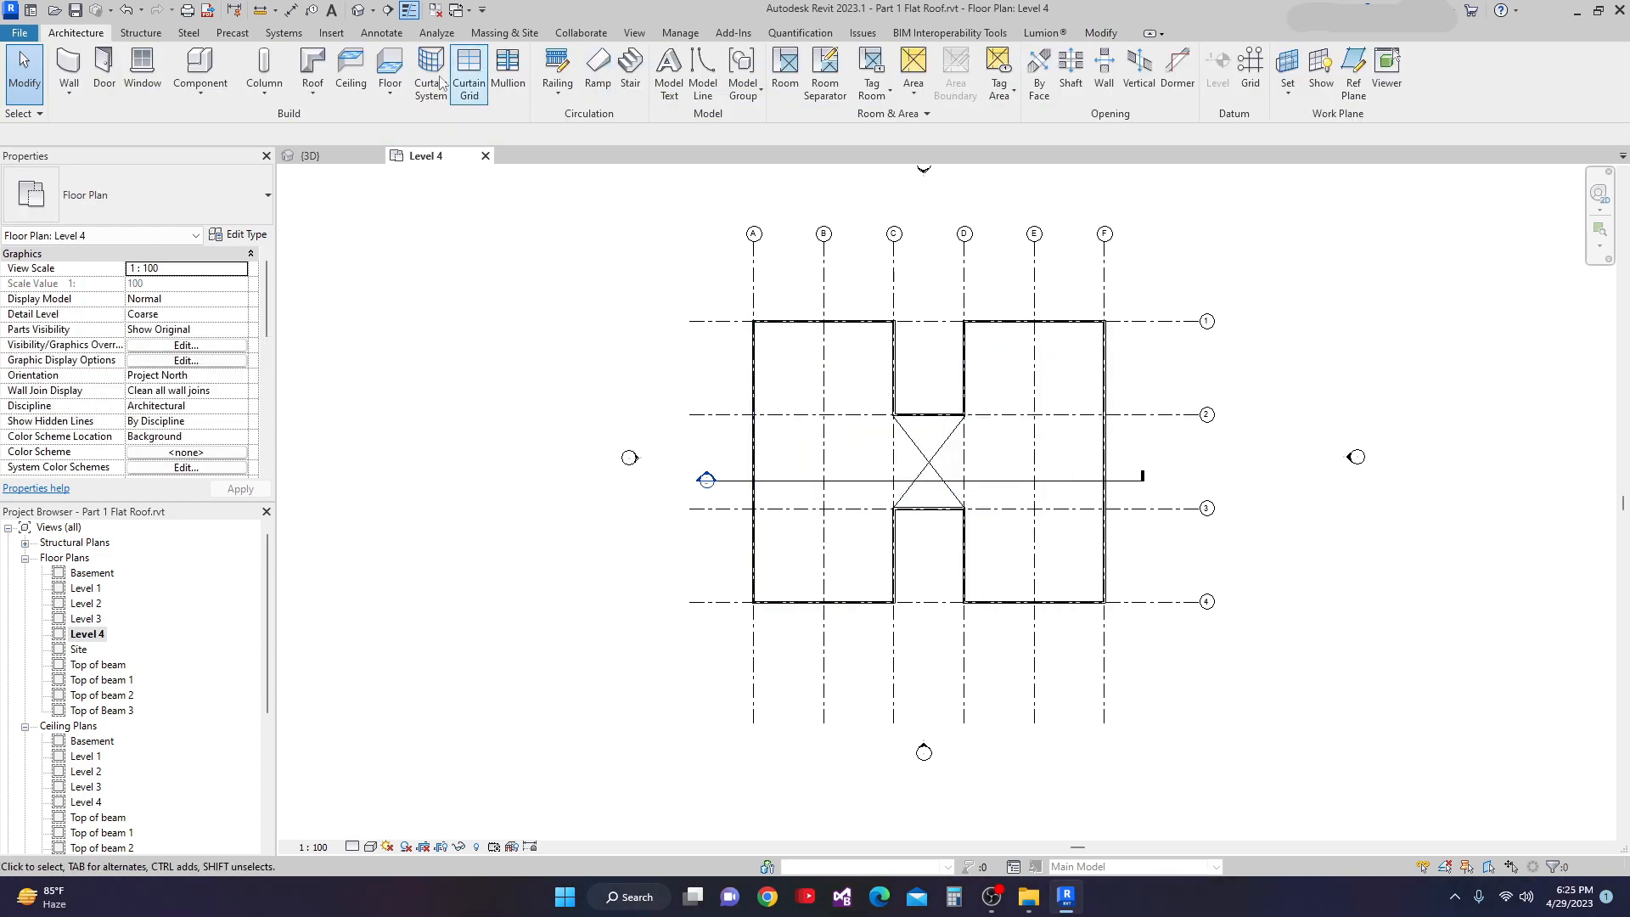
left_click(802, 348)
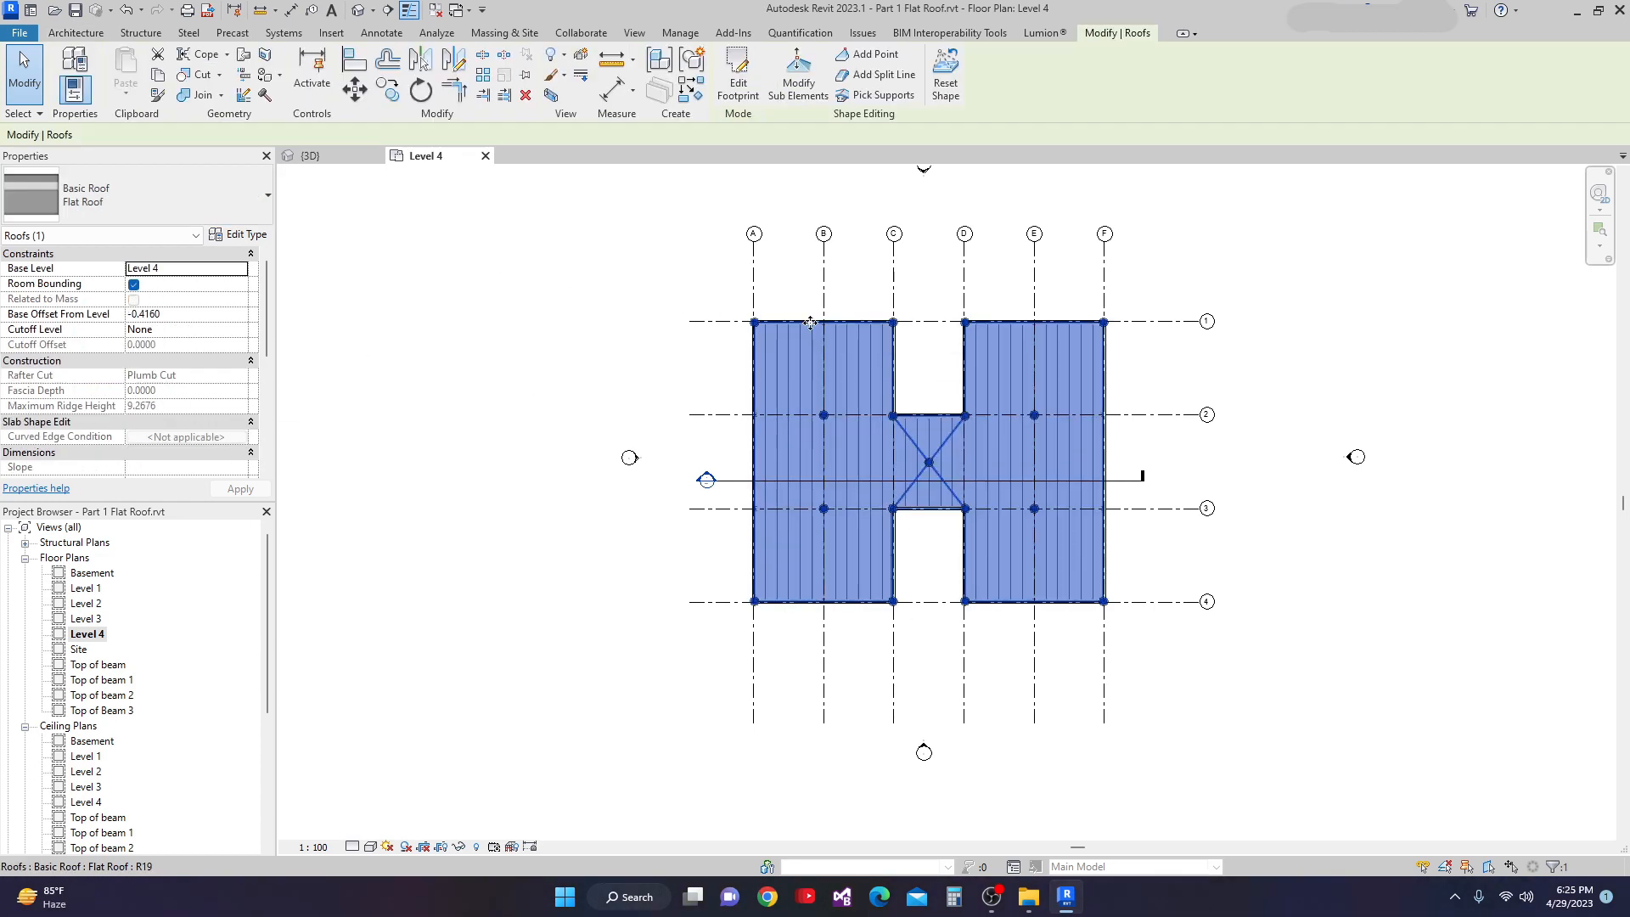
left_click(798, 92)
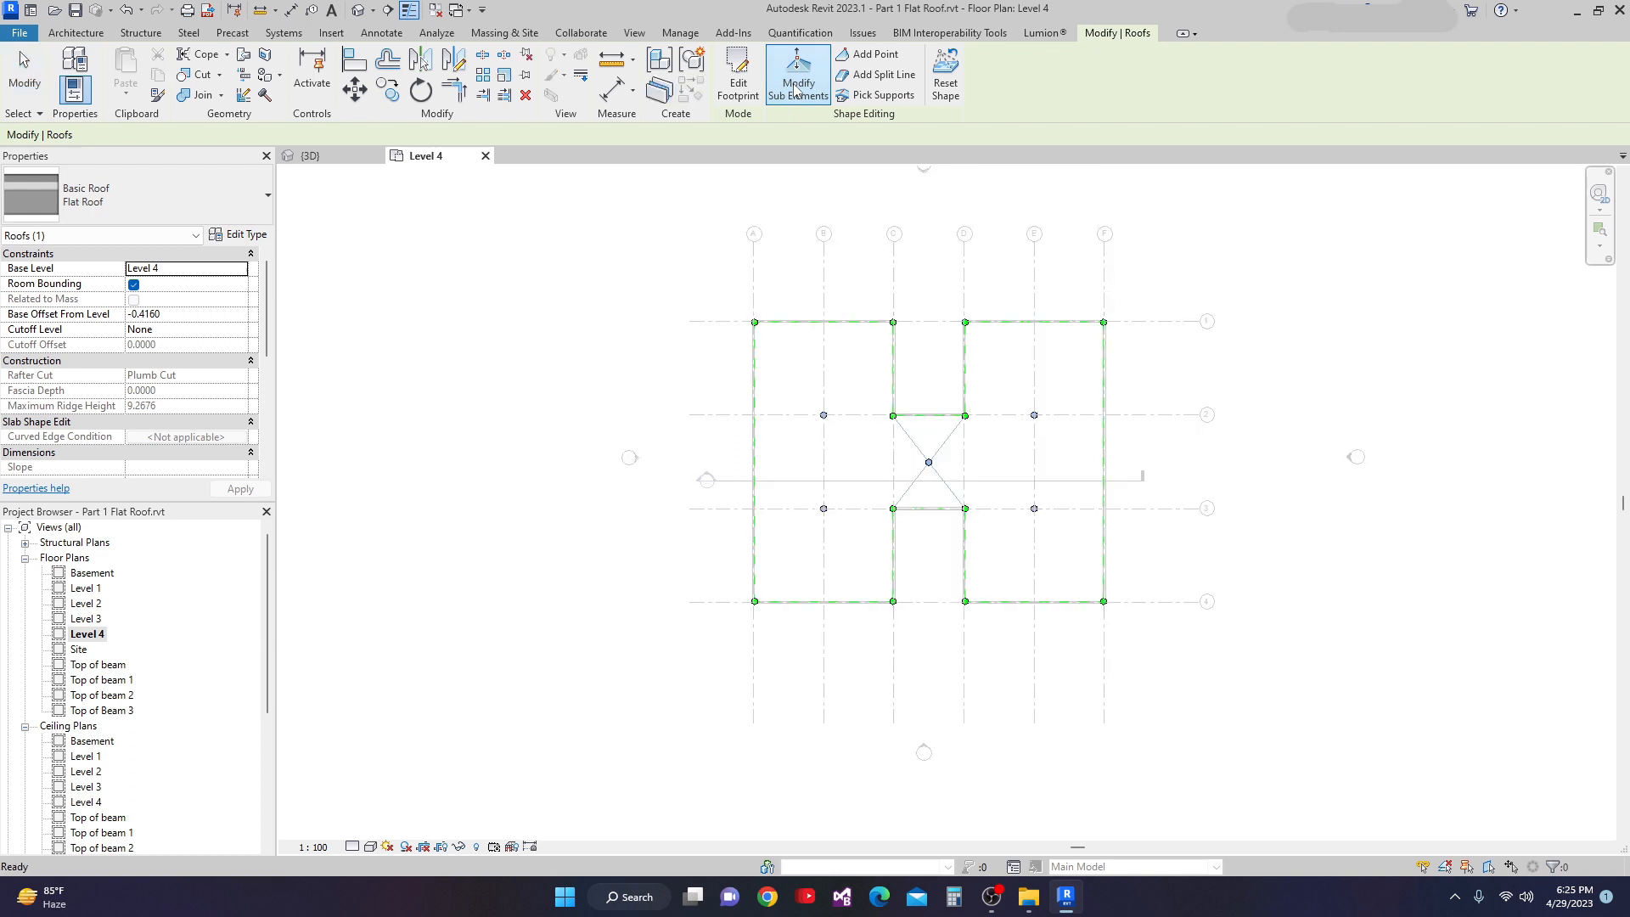
scroll(820, 416, "up", 2)
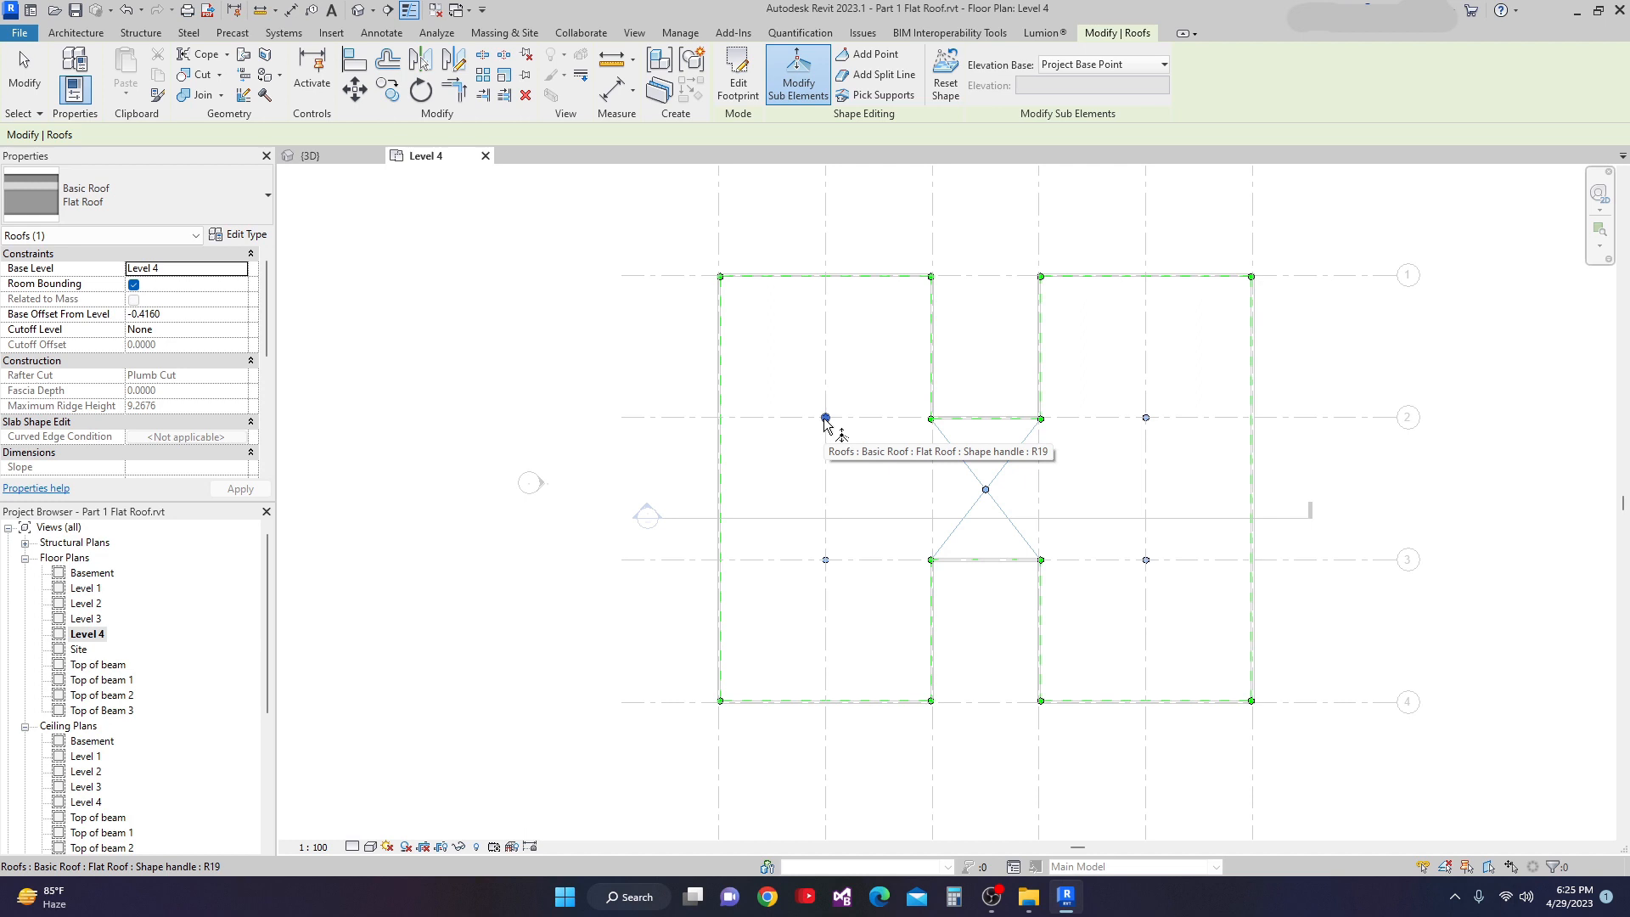
left_click(825, 419)
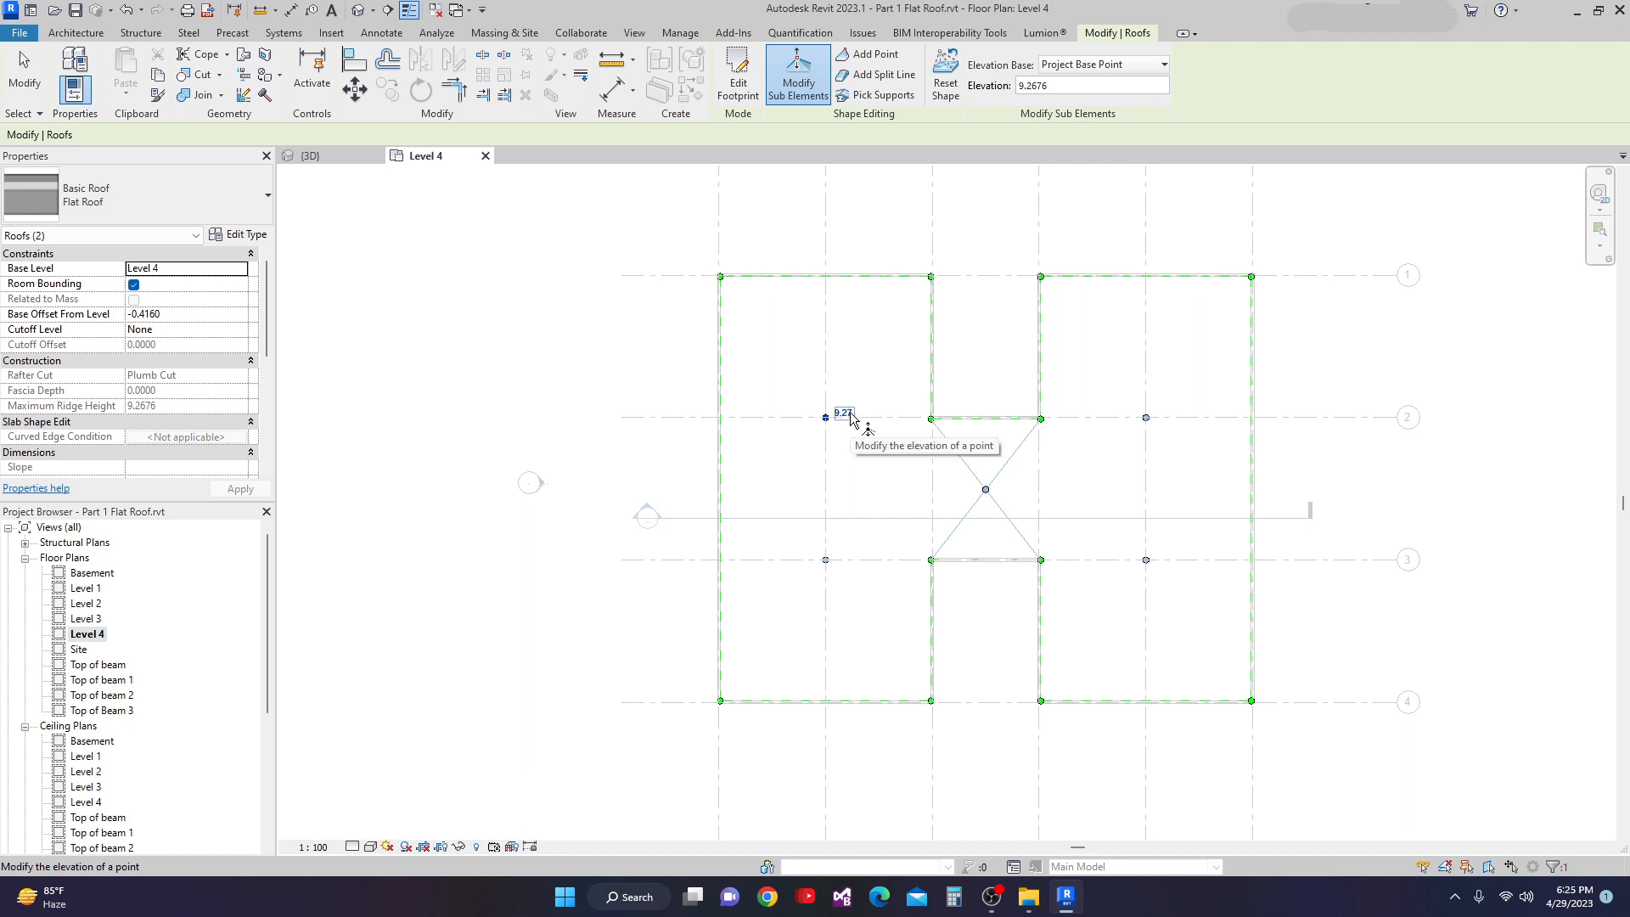
left_click(844, 413)
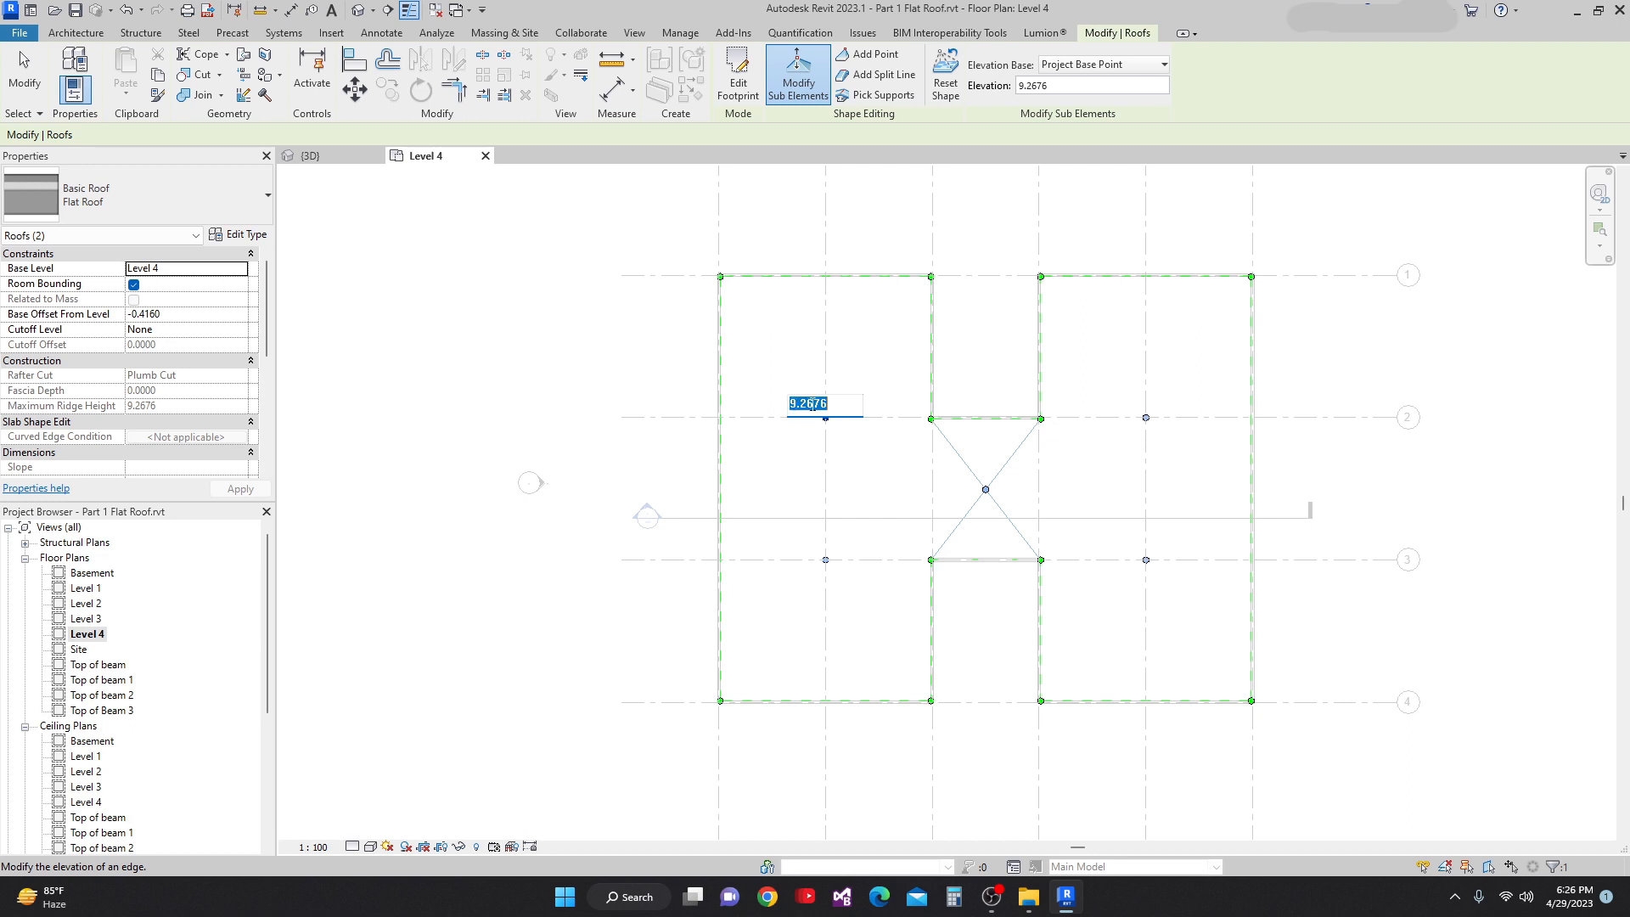
left_click_drag(806, 403, 798, 404)
key("Return")
Step: Set the elevation of the roof's shape-editing point at grid intersection B3 to 9.1676
scroll(738, 441, "up", 1)
scroll(832, 507, "up", 1)
scroll(831, 507, "up", 1)
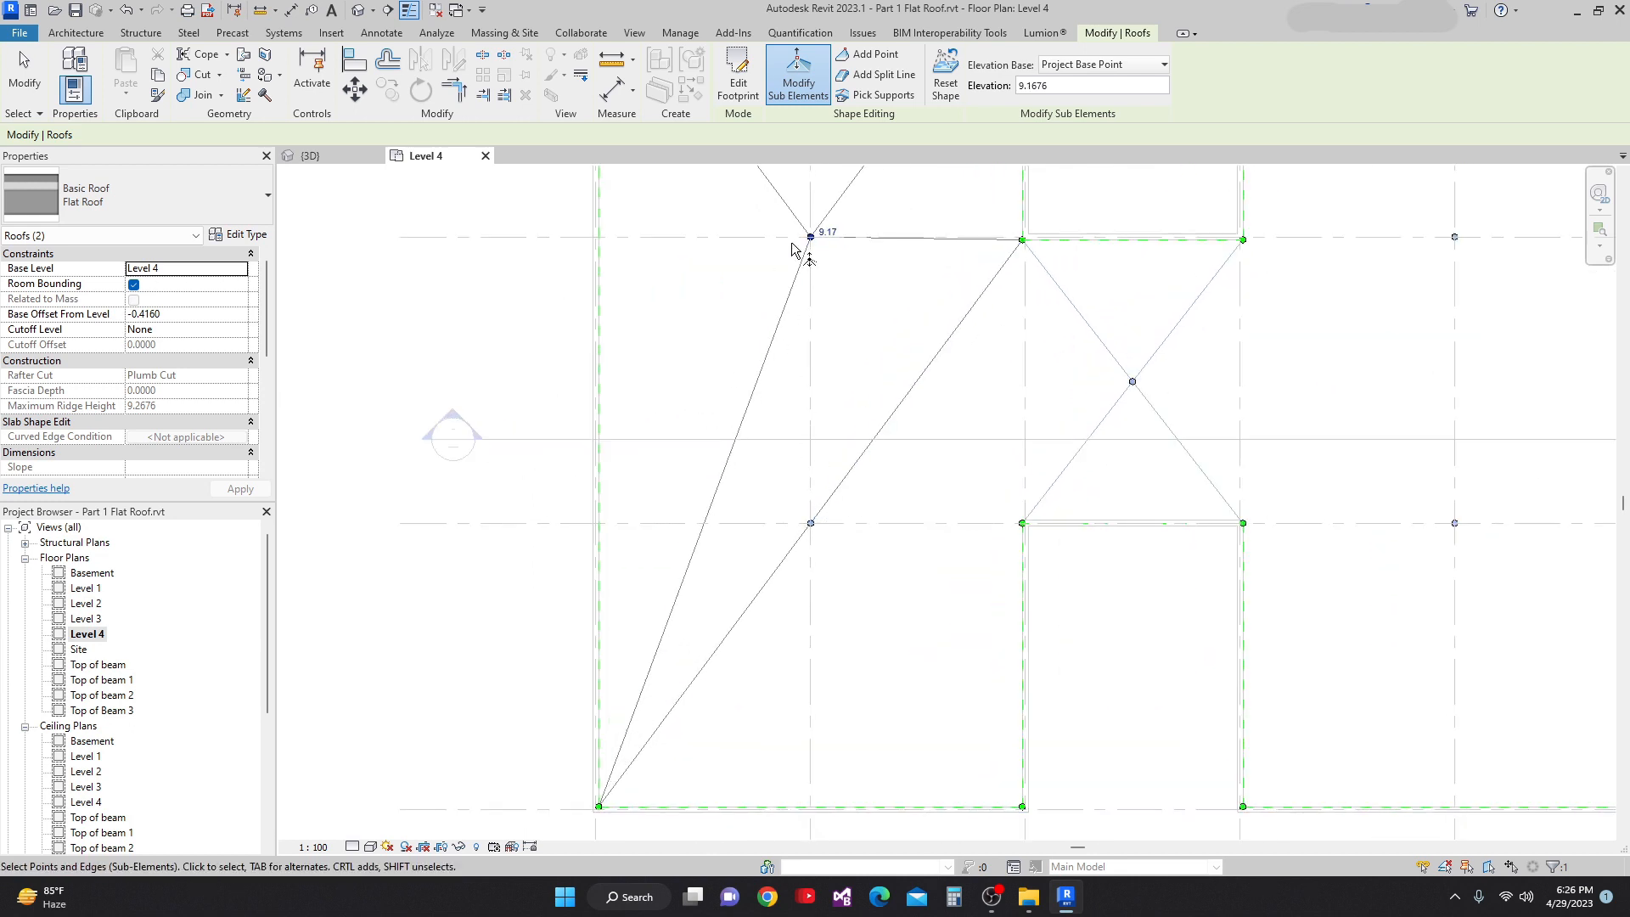
left_click(811, 524)
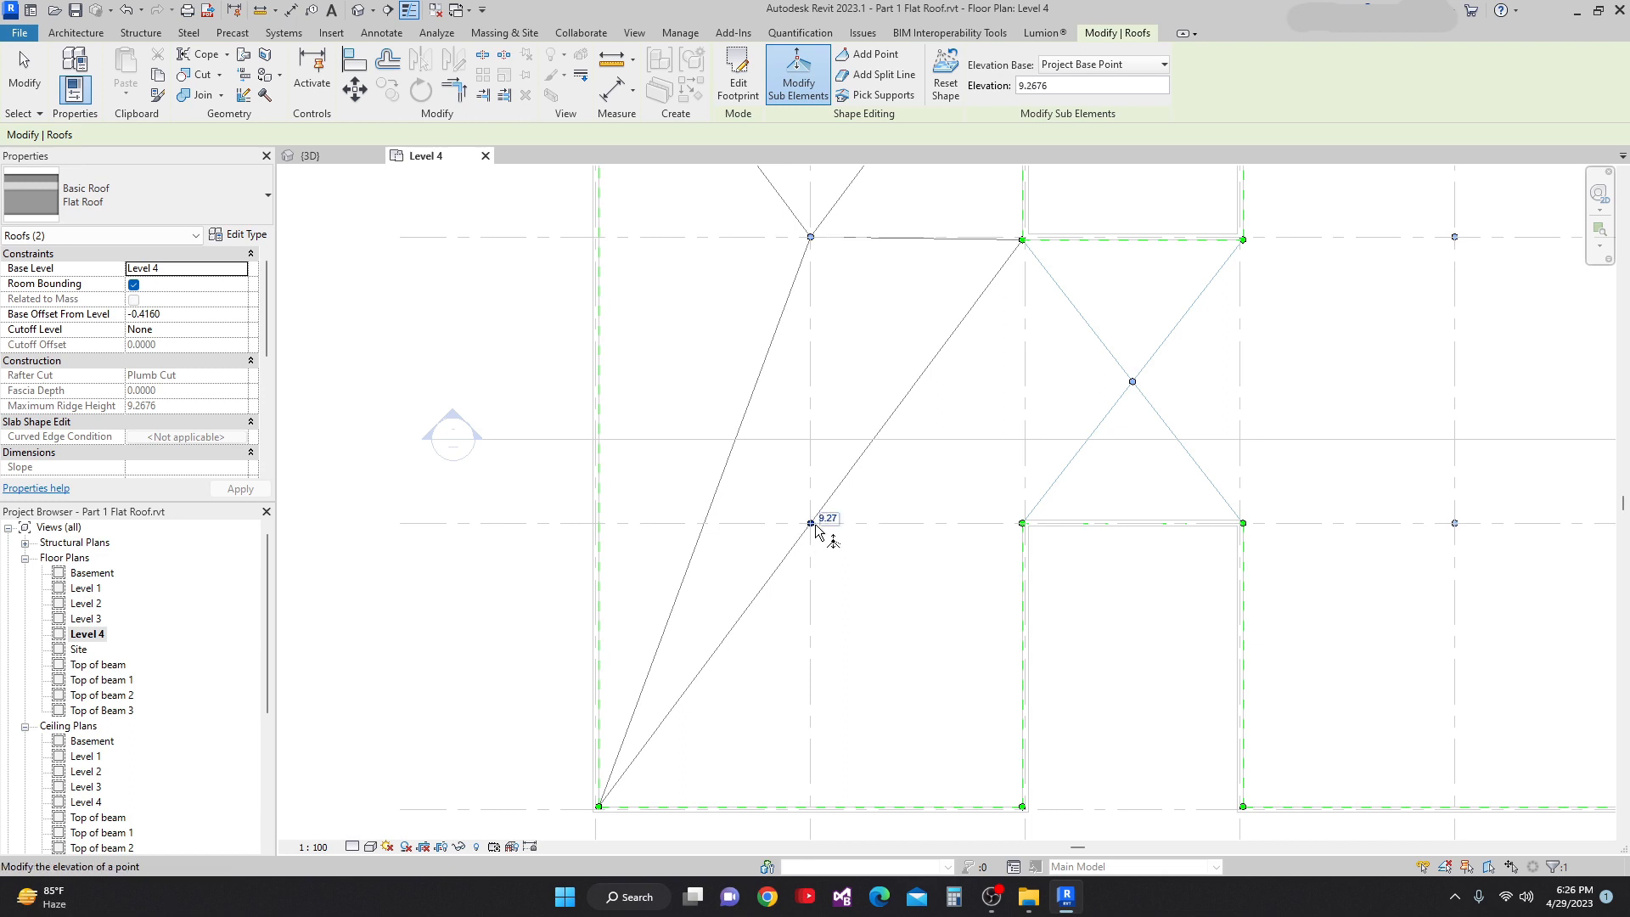
left_click(829, 519)
left_click(792, 510)
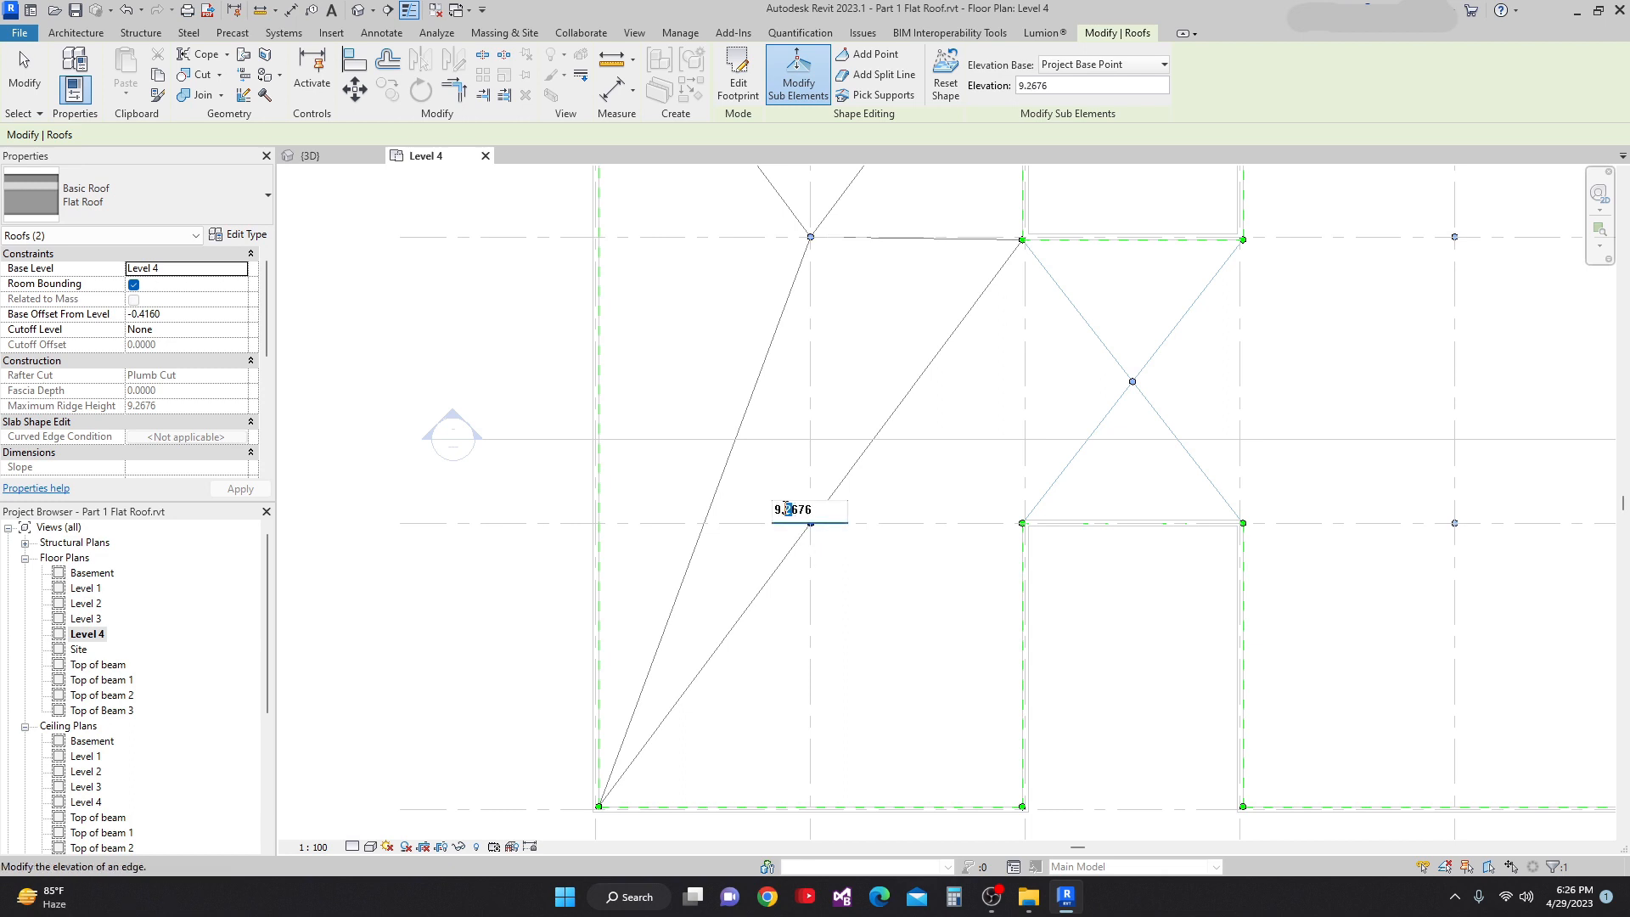
type("1")
key("Return")
Step: Set the elevation of the point where the central link's diagonal split lines cross to 9.1676
scroll(976, 598, "down", 2)
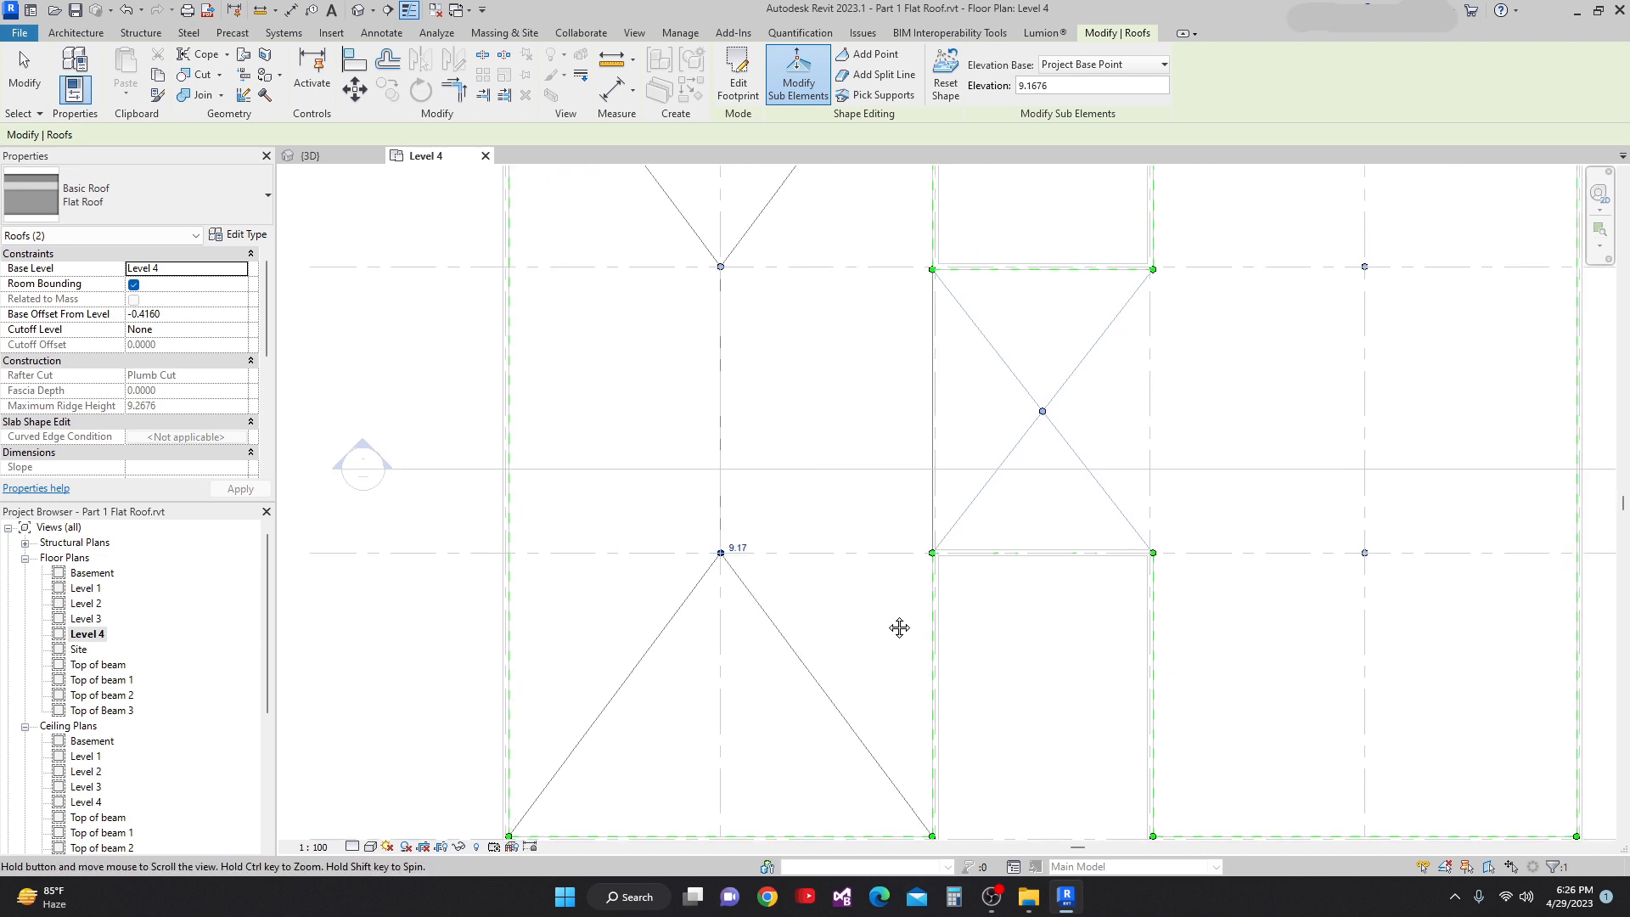
middle_click_drag(991, 613, 874, 614)
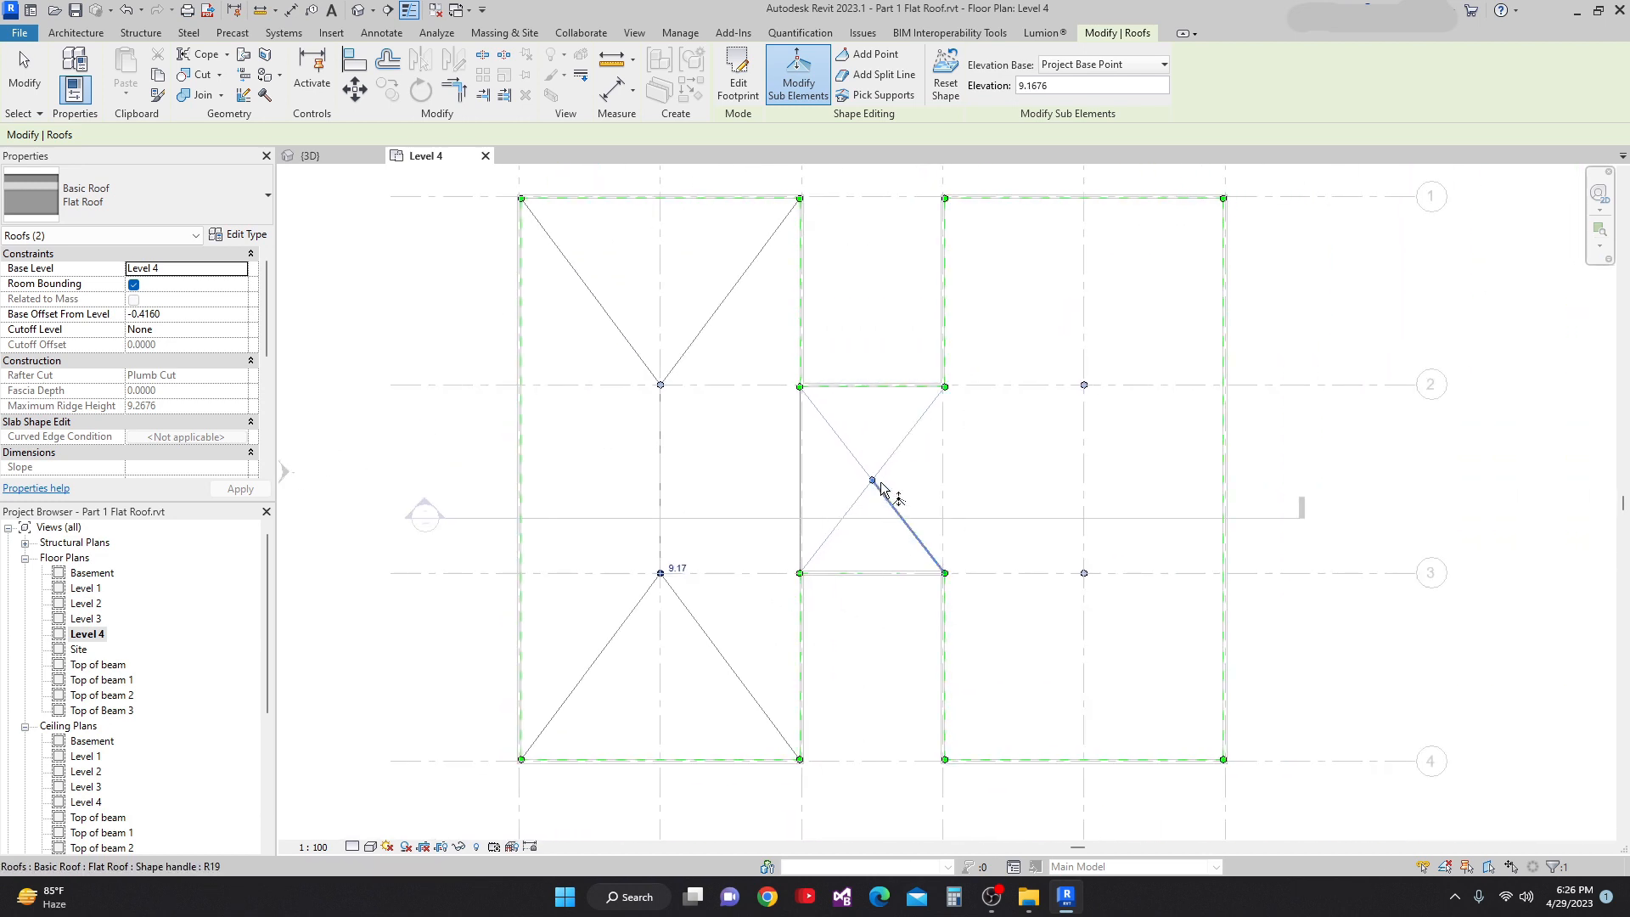
left_click(872, 481)
left_click(887, 475)
left_click(857, 467)
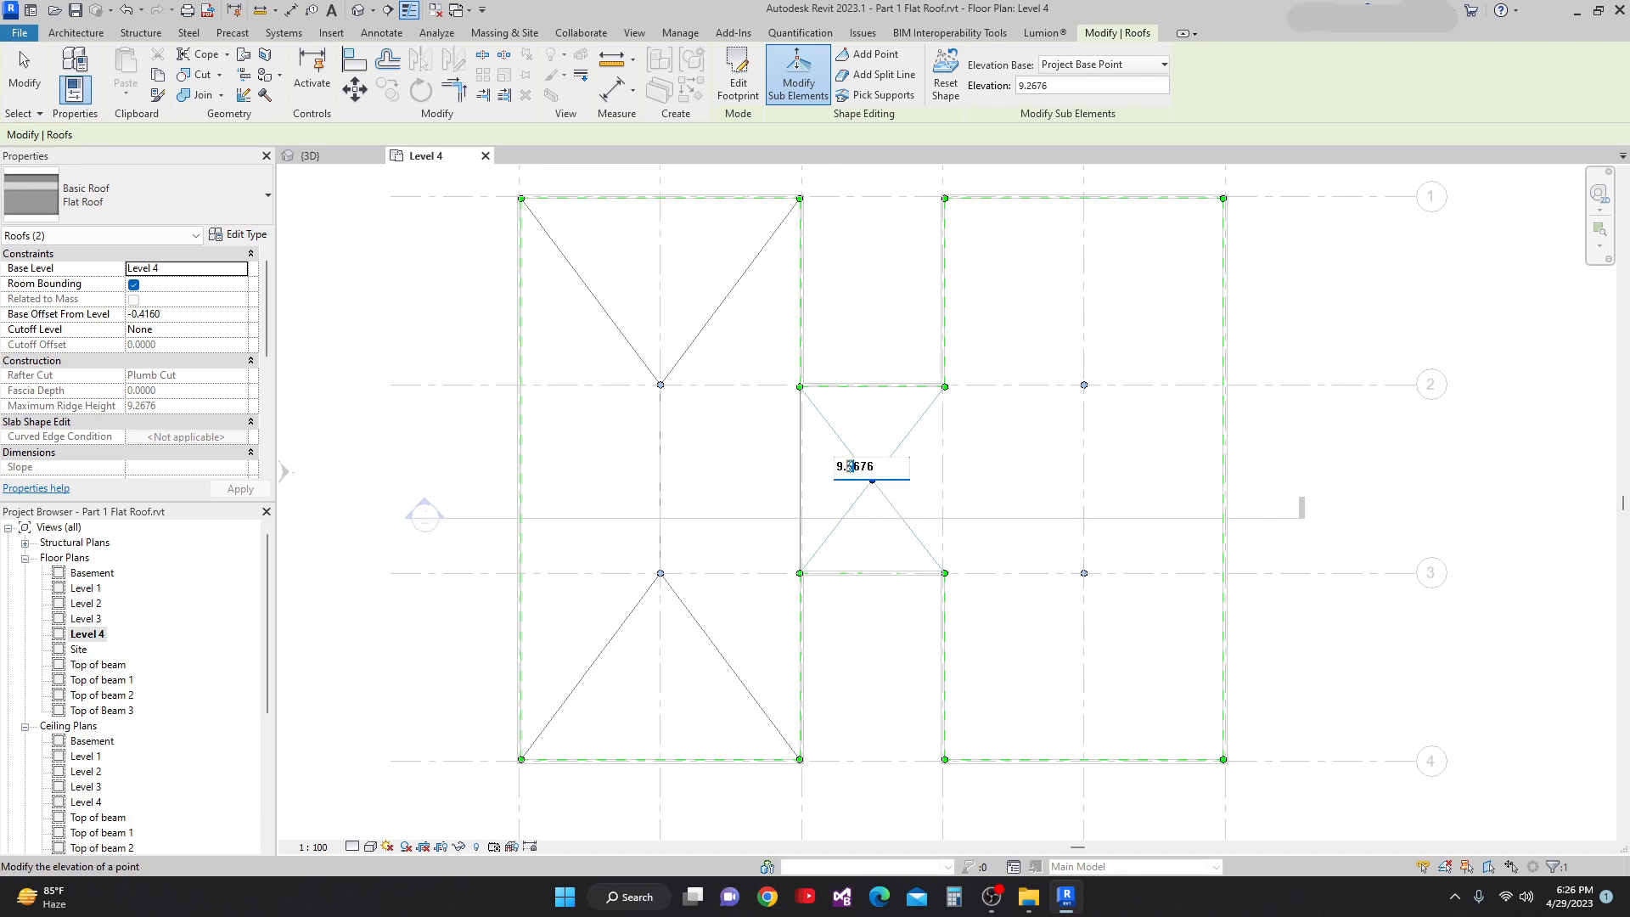
key("Return")
Step: Set the elevation of the roof's shape-editing point at grid intersection E2 to 9.1676
scroll(1061, 497, "up", 1)
scroll(1061, 497, "up", 1)
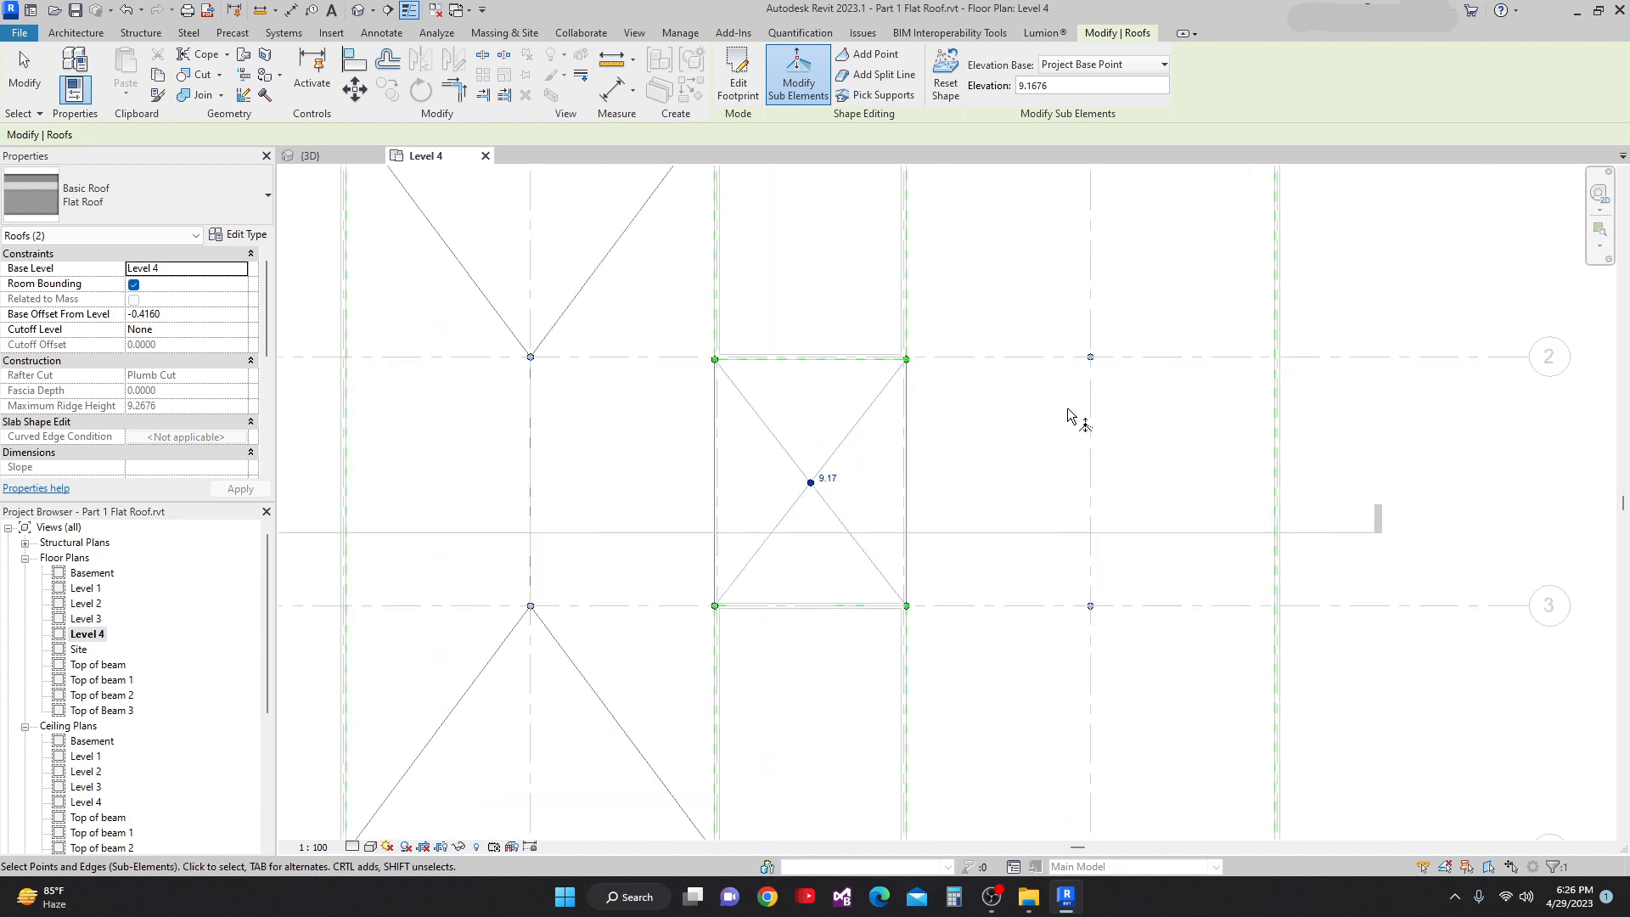
left_click(1090, 358)
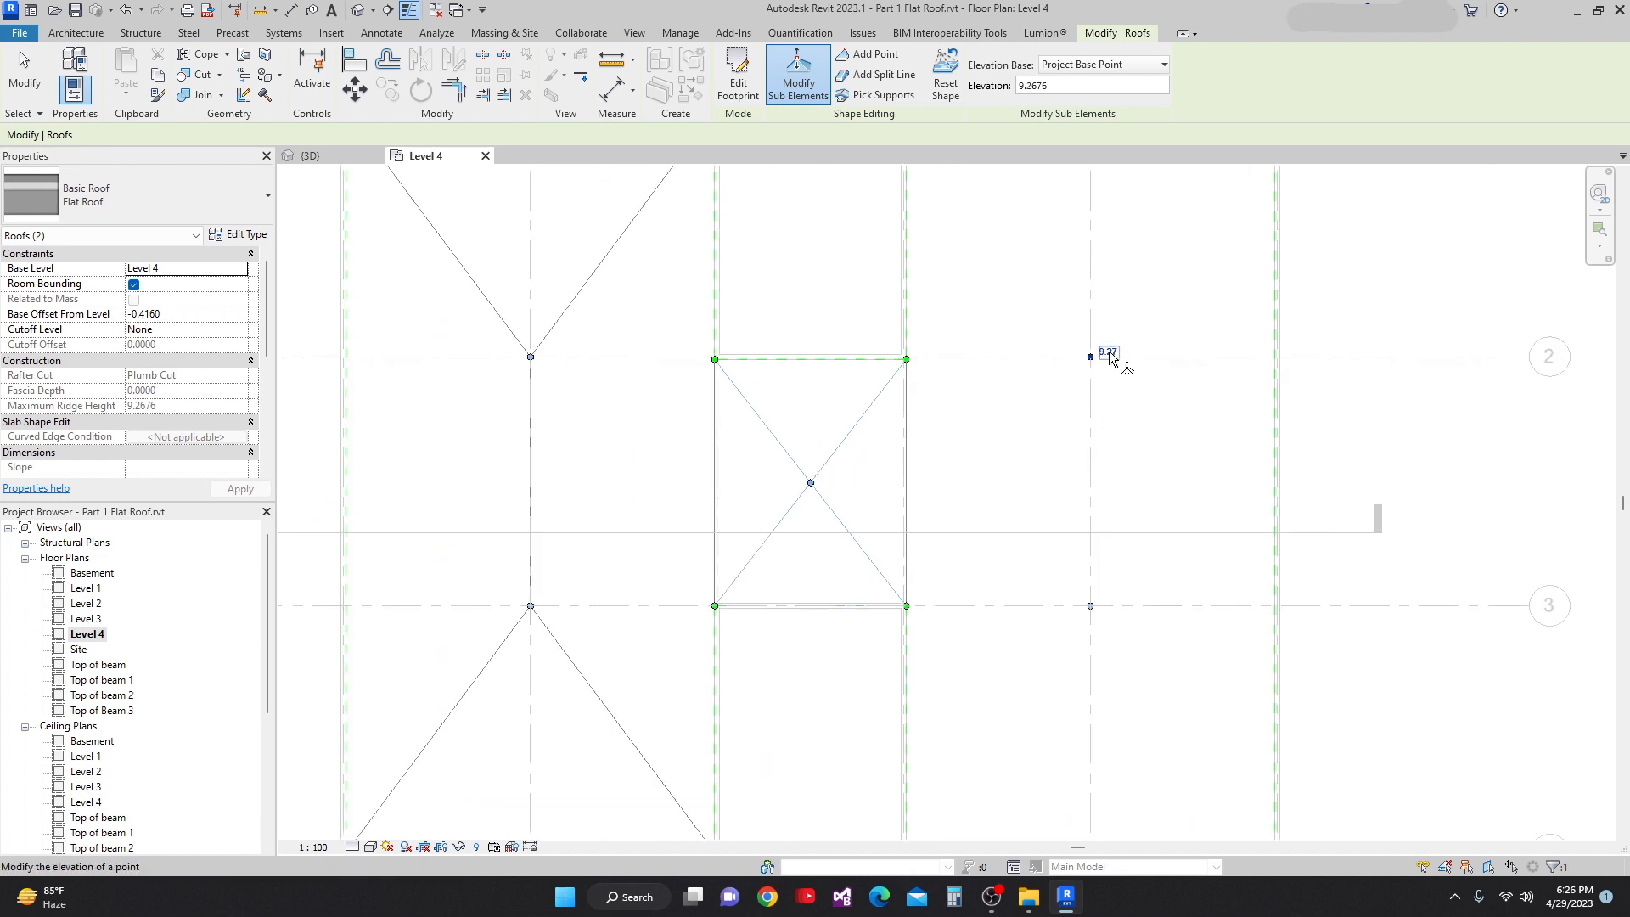
left_click(1106, 352)
left_click(1071, 342)
left_click(1171, 472)
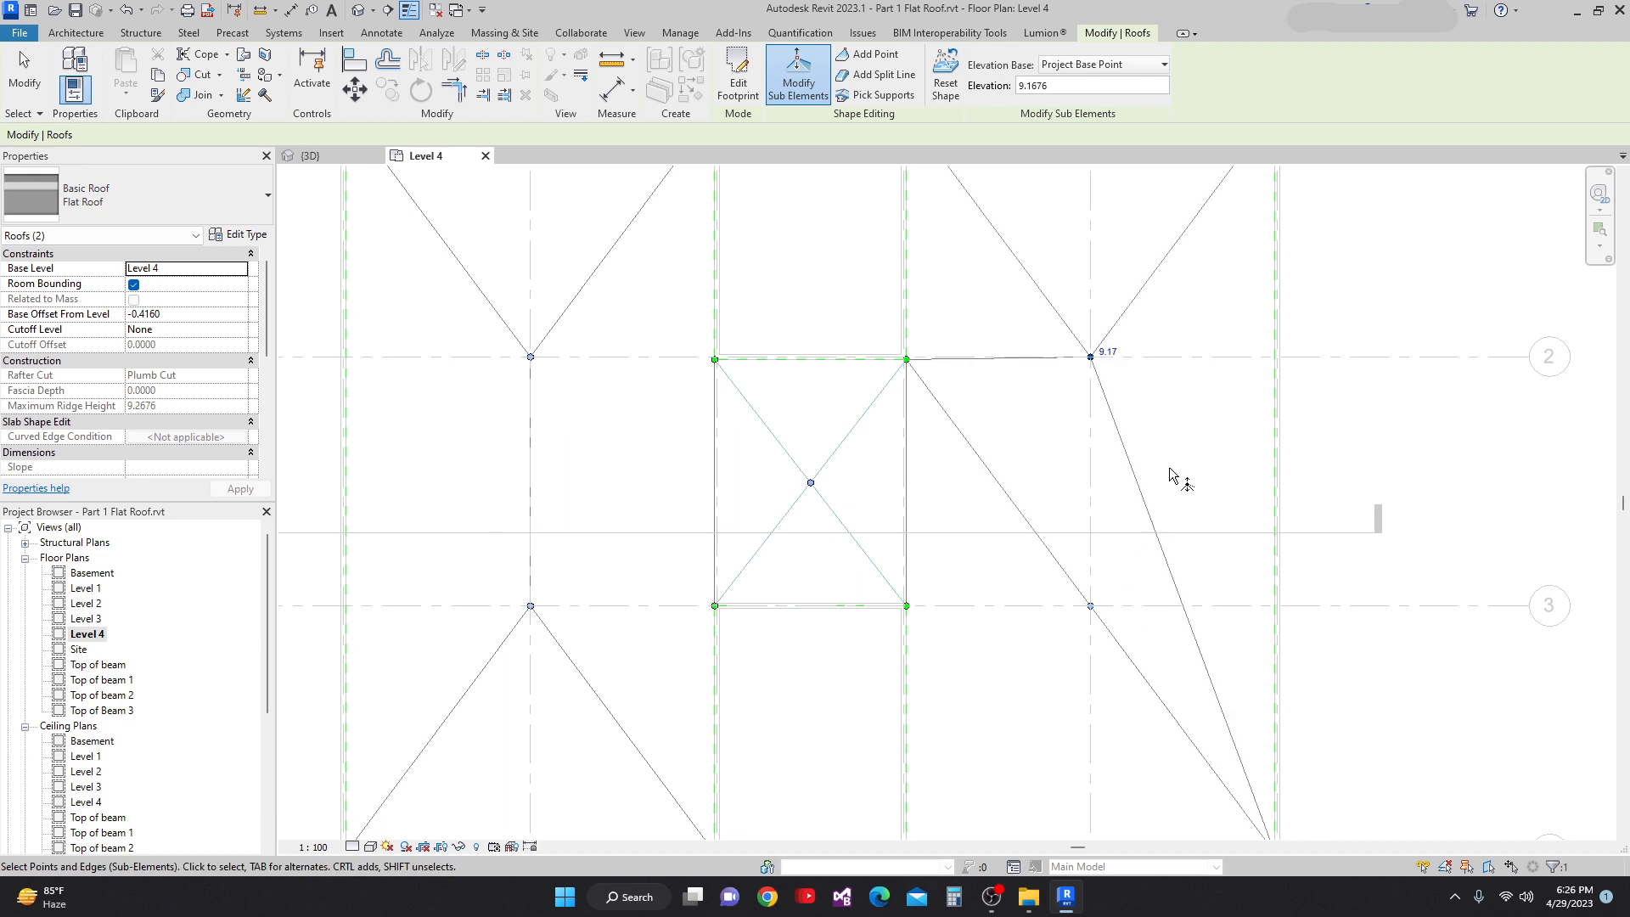
Step: Set the elevation of the roof point at grid intersection E3 to 9.1676 and finish editing the roof
left_click(1106, 611)
left_click(1069, 594)
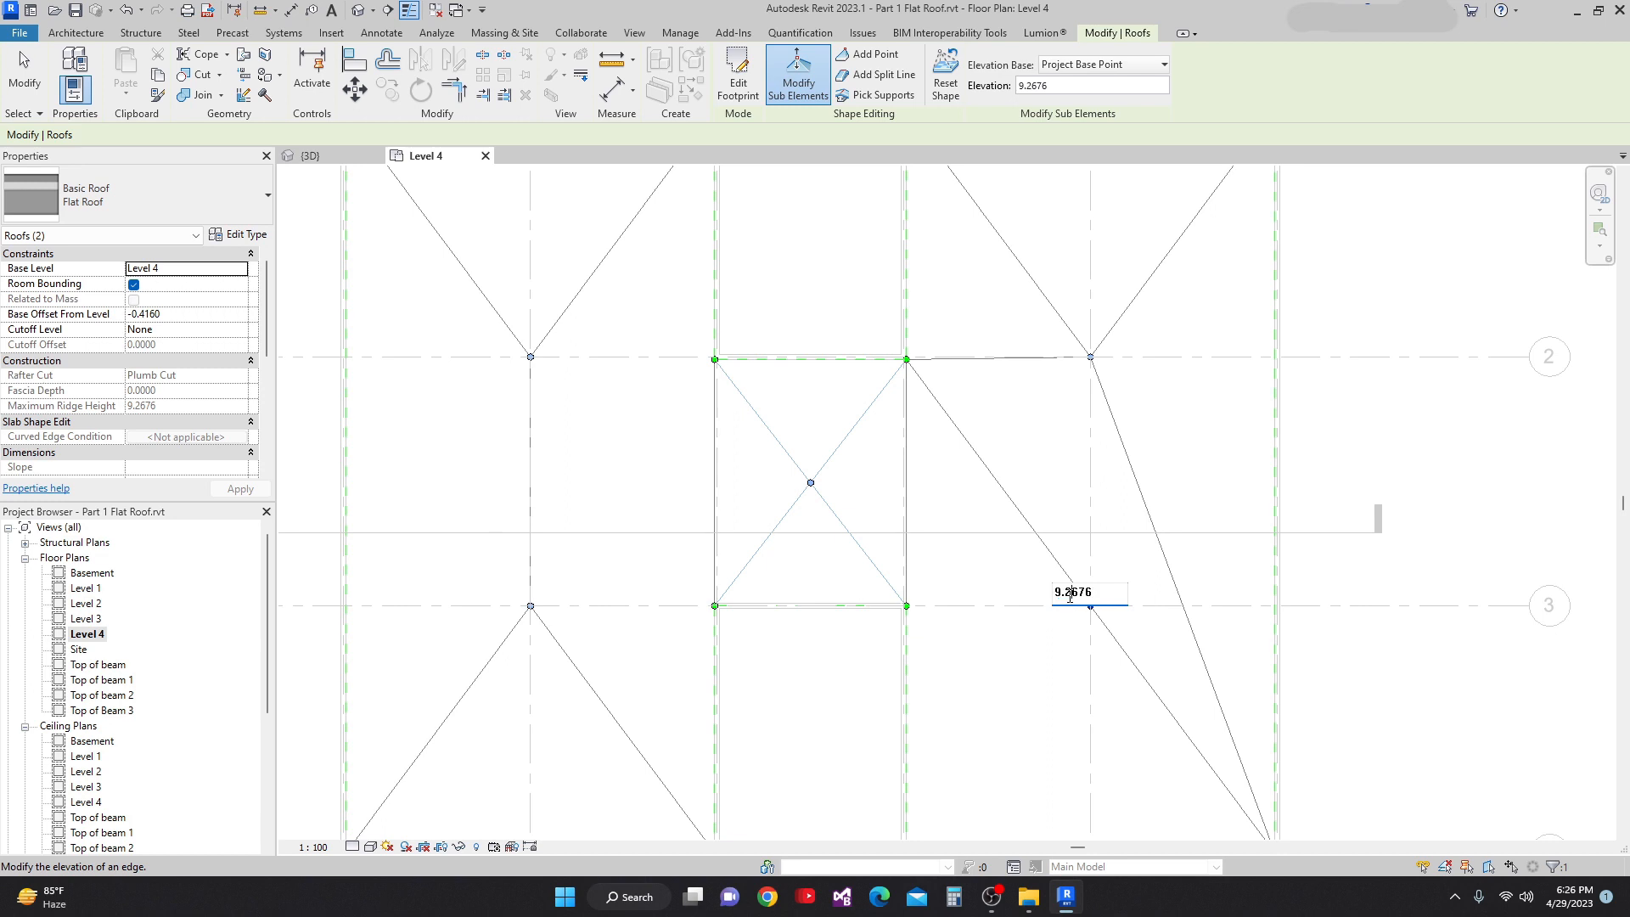
type("167")
key("BackSpace")
key("BackSpace")
key("BackSpace")
key("Return")
scroll(1164, 520, "down", 3)
scroll(1091, 537, "down", 1)
middle_click_drag(671, 464, 661, 516)
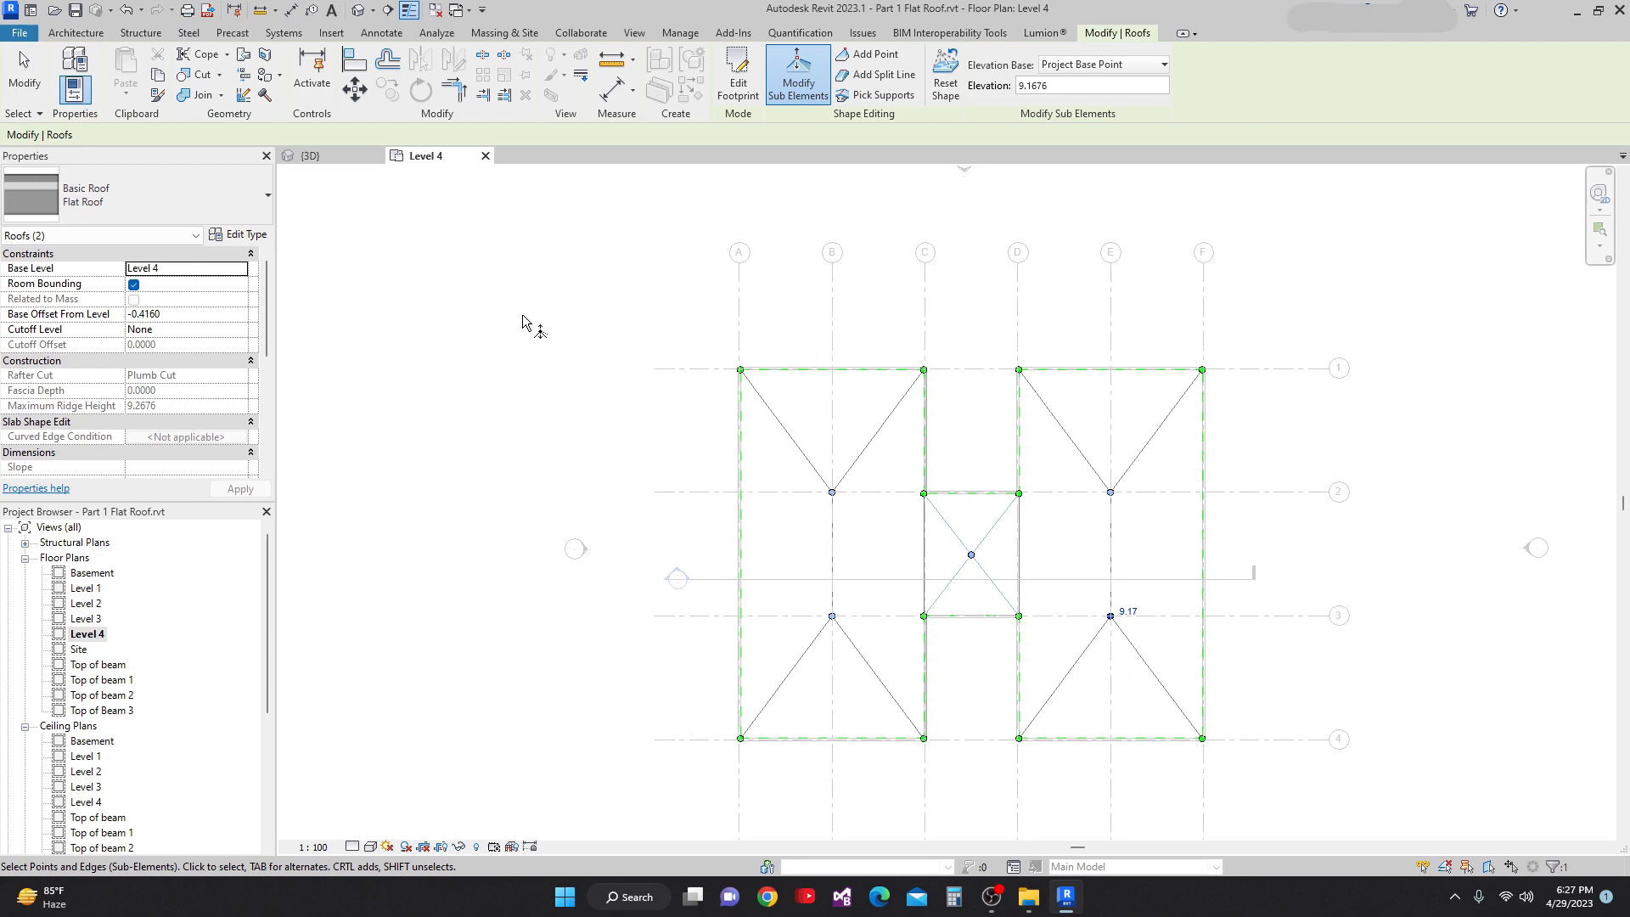
key("Escape")
key("Escape")
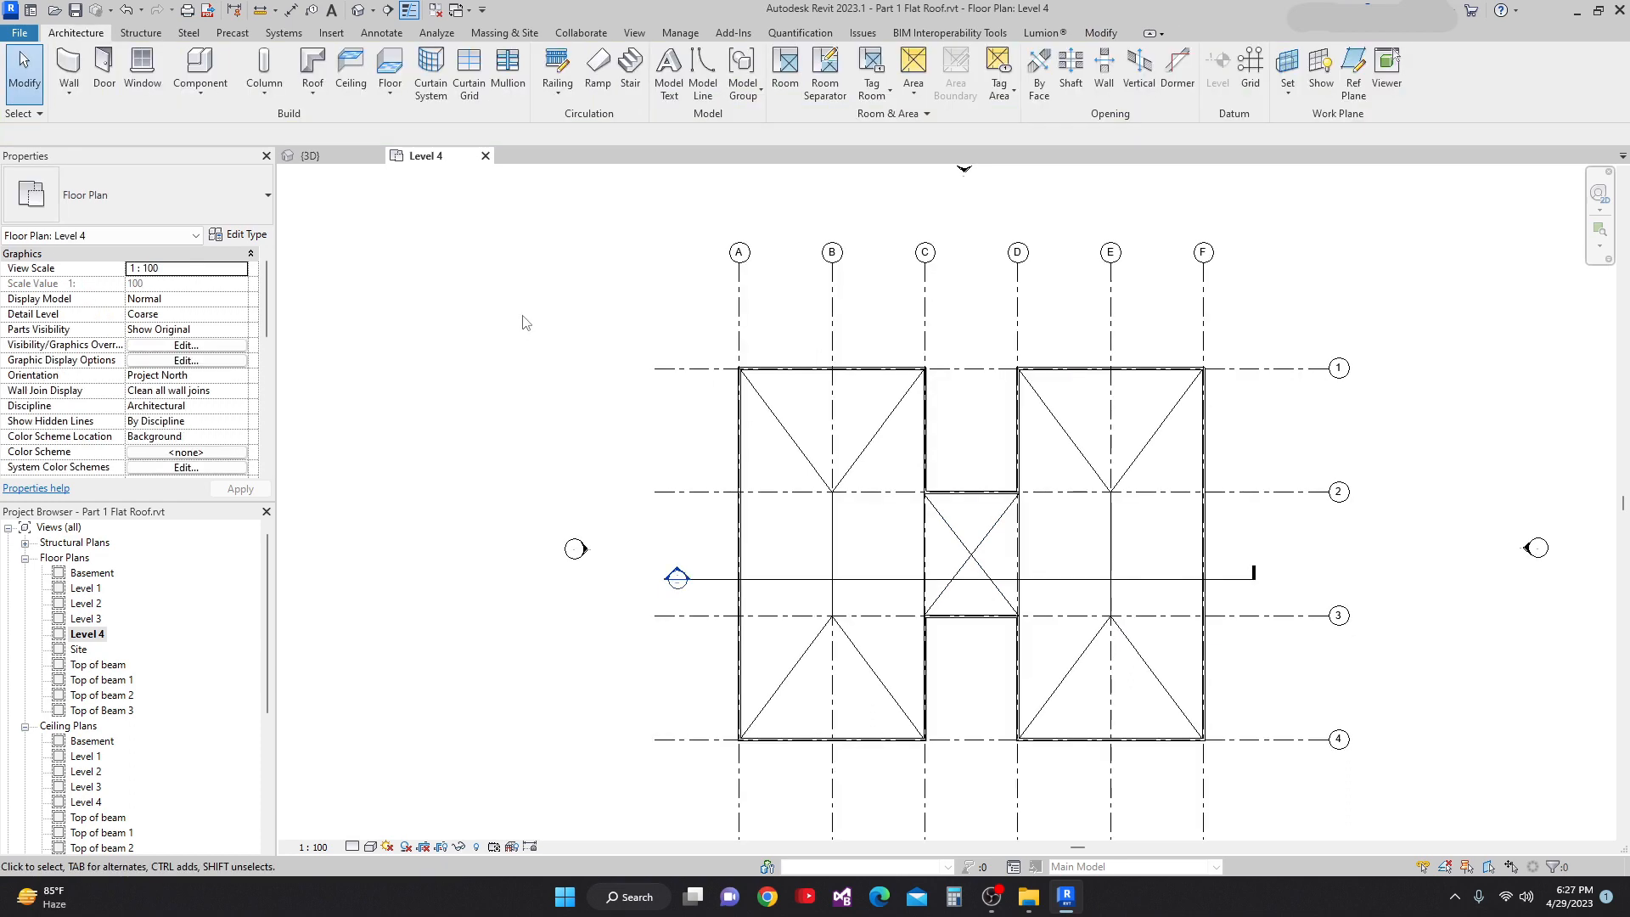
Step: Examine the flat roof's slopes, drainage points and central link in the 3D view from several angles
left_click(335, 157)
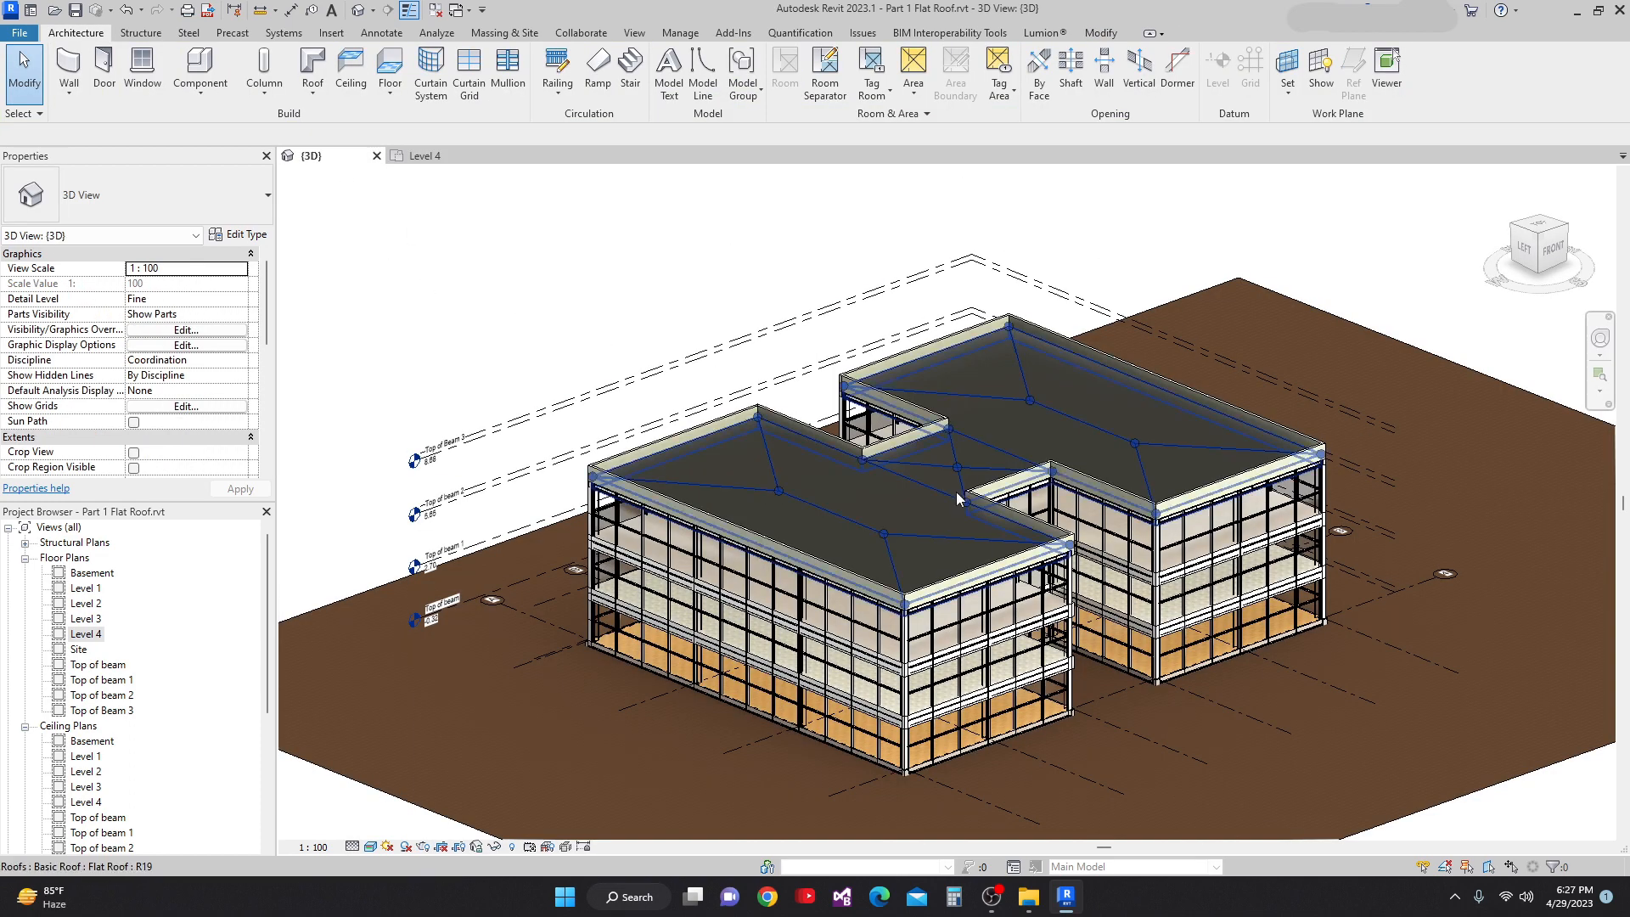
scroll(961, 499, "down", 1)
scroll(966, 479, "down", 2)
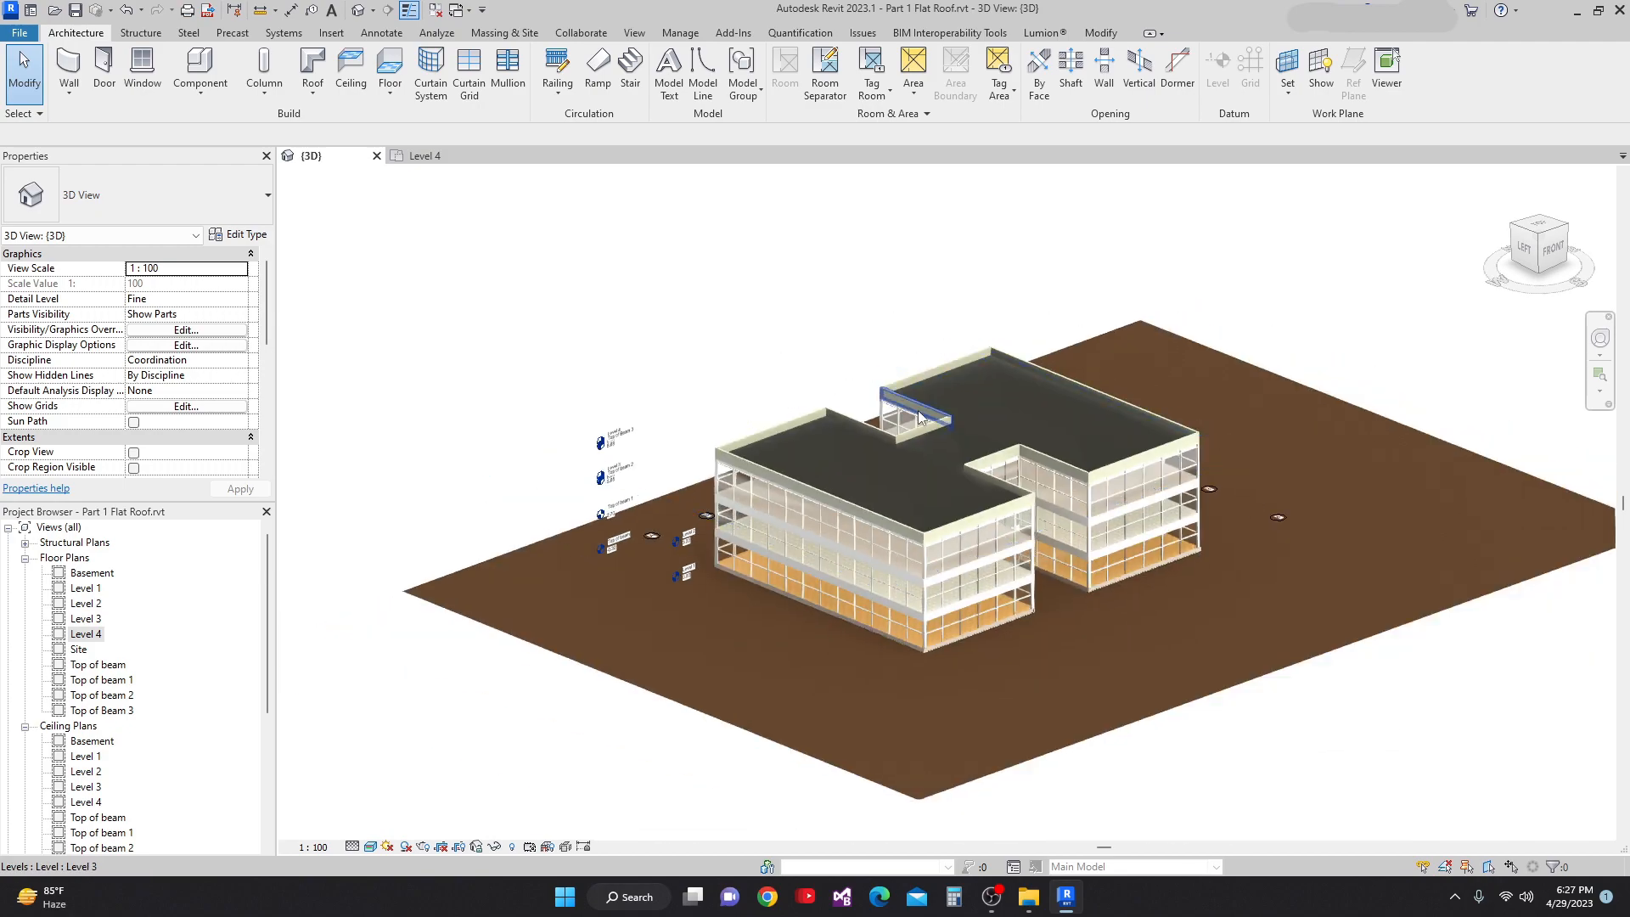
scroll(950, 666, "up", 2)
scroll(968, 663, "up", 1)
middle_click_drag(983, 660, 903, 779, "shift")
scroll(887, 594, "up", 1)
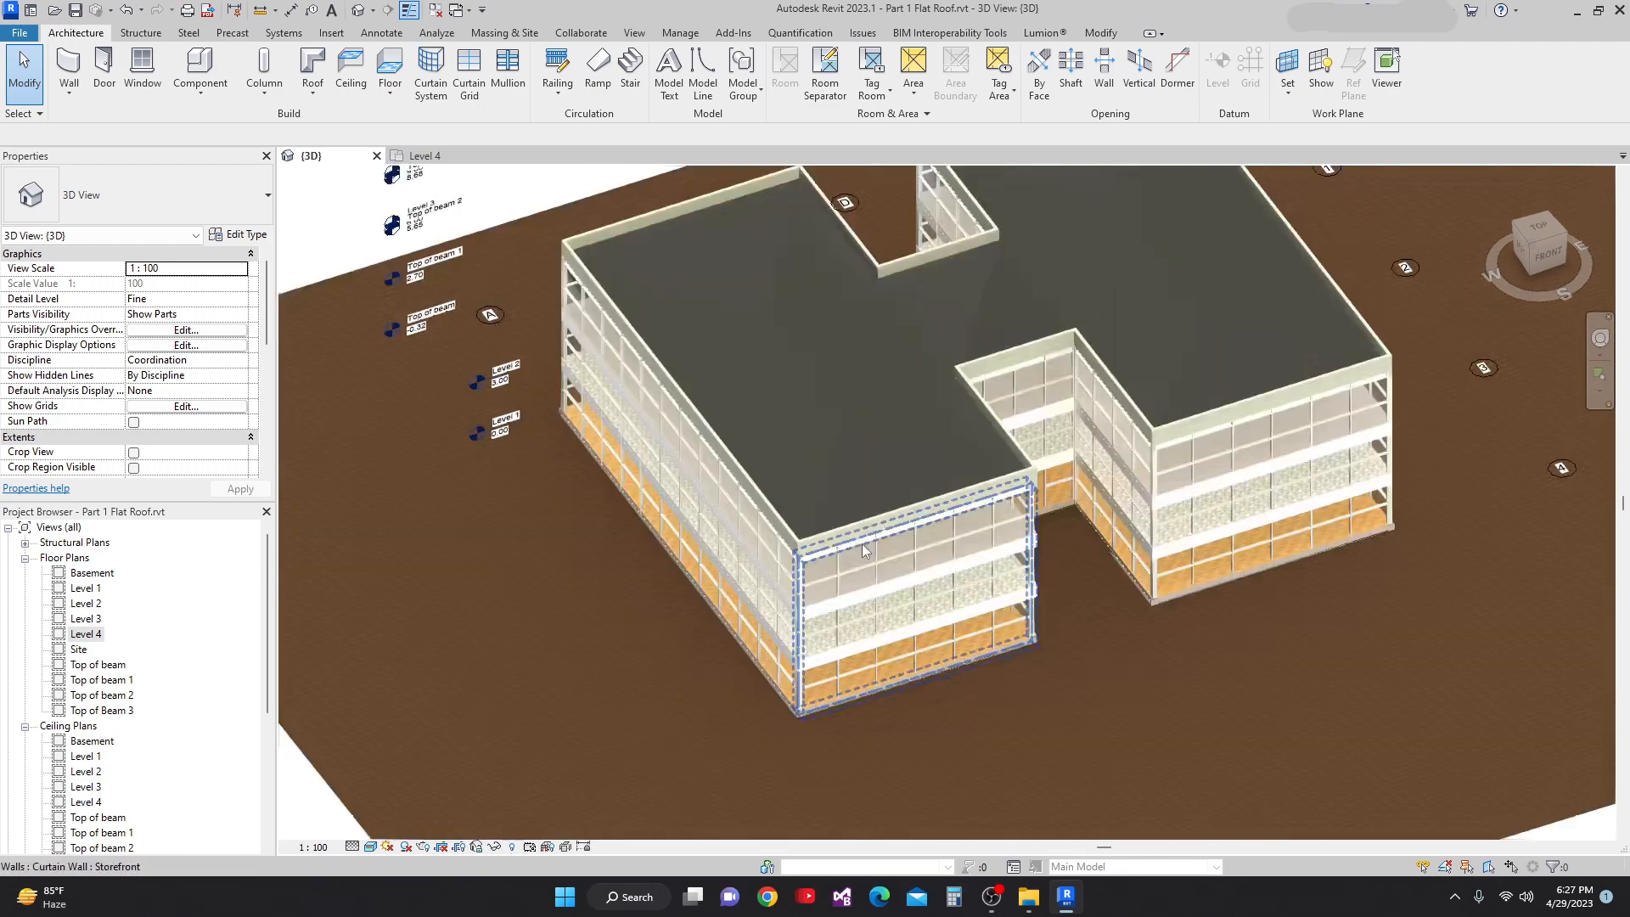
scroll(882, 577, "up", 1)
middle_click_drag(883, 578, 874, 752)
scroll(823, 623, "up", 2)
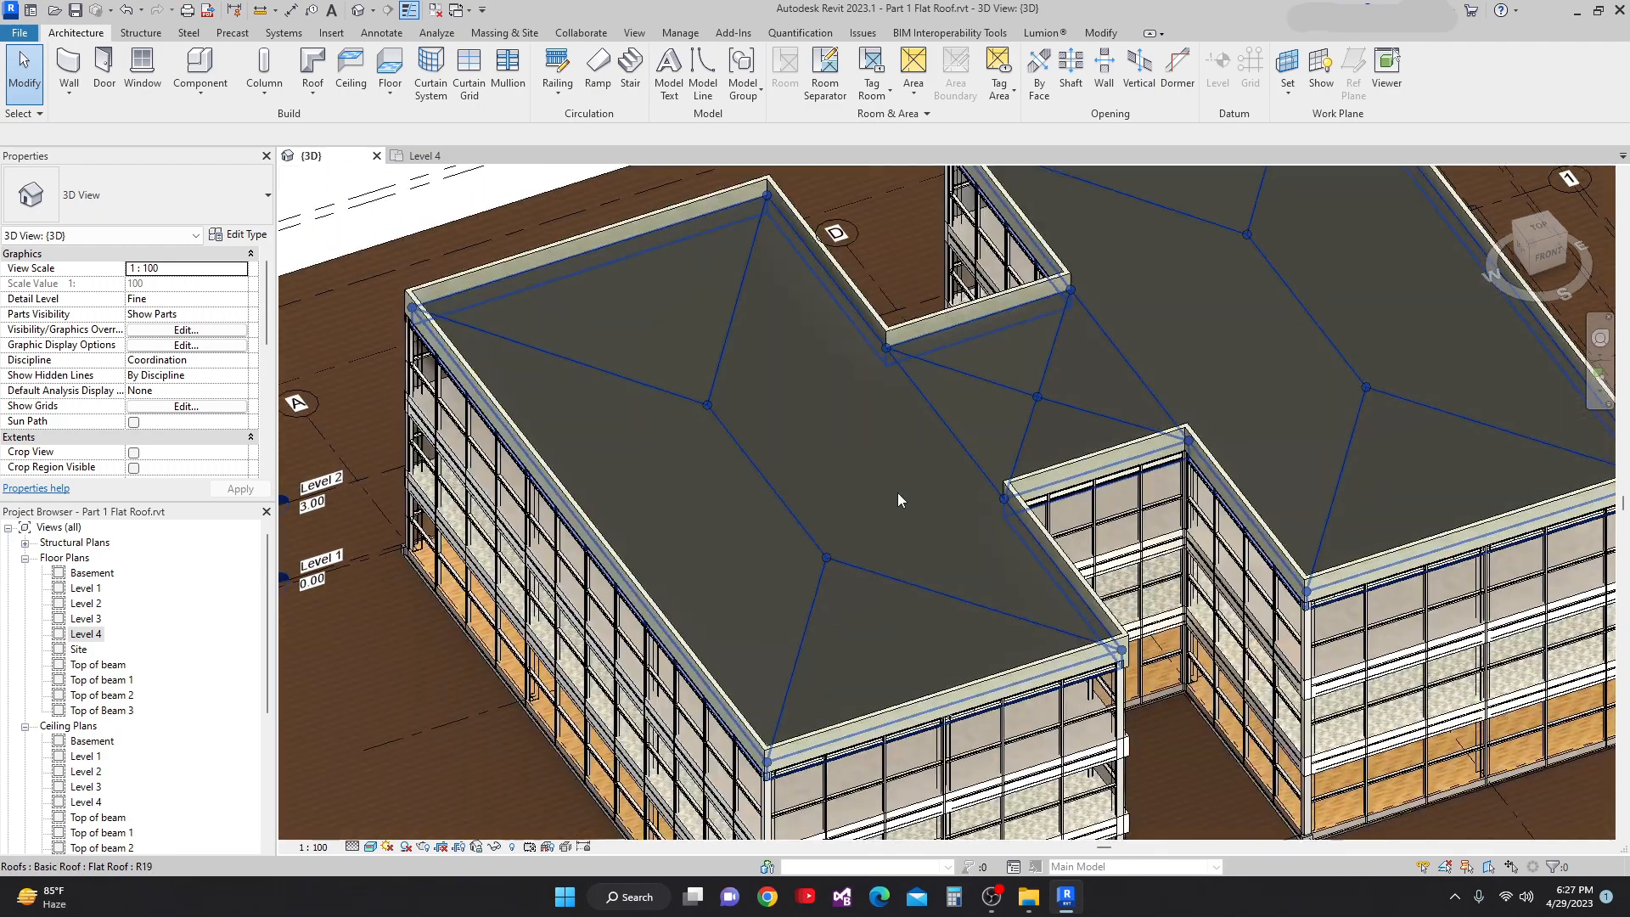
scroll(893, 505, "down", 1)
scroll(888, 516, "down", 1)
scroll(807, 696, "up", 1)
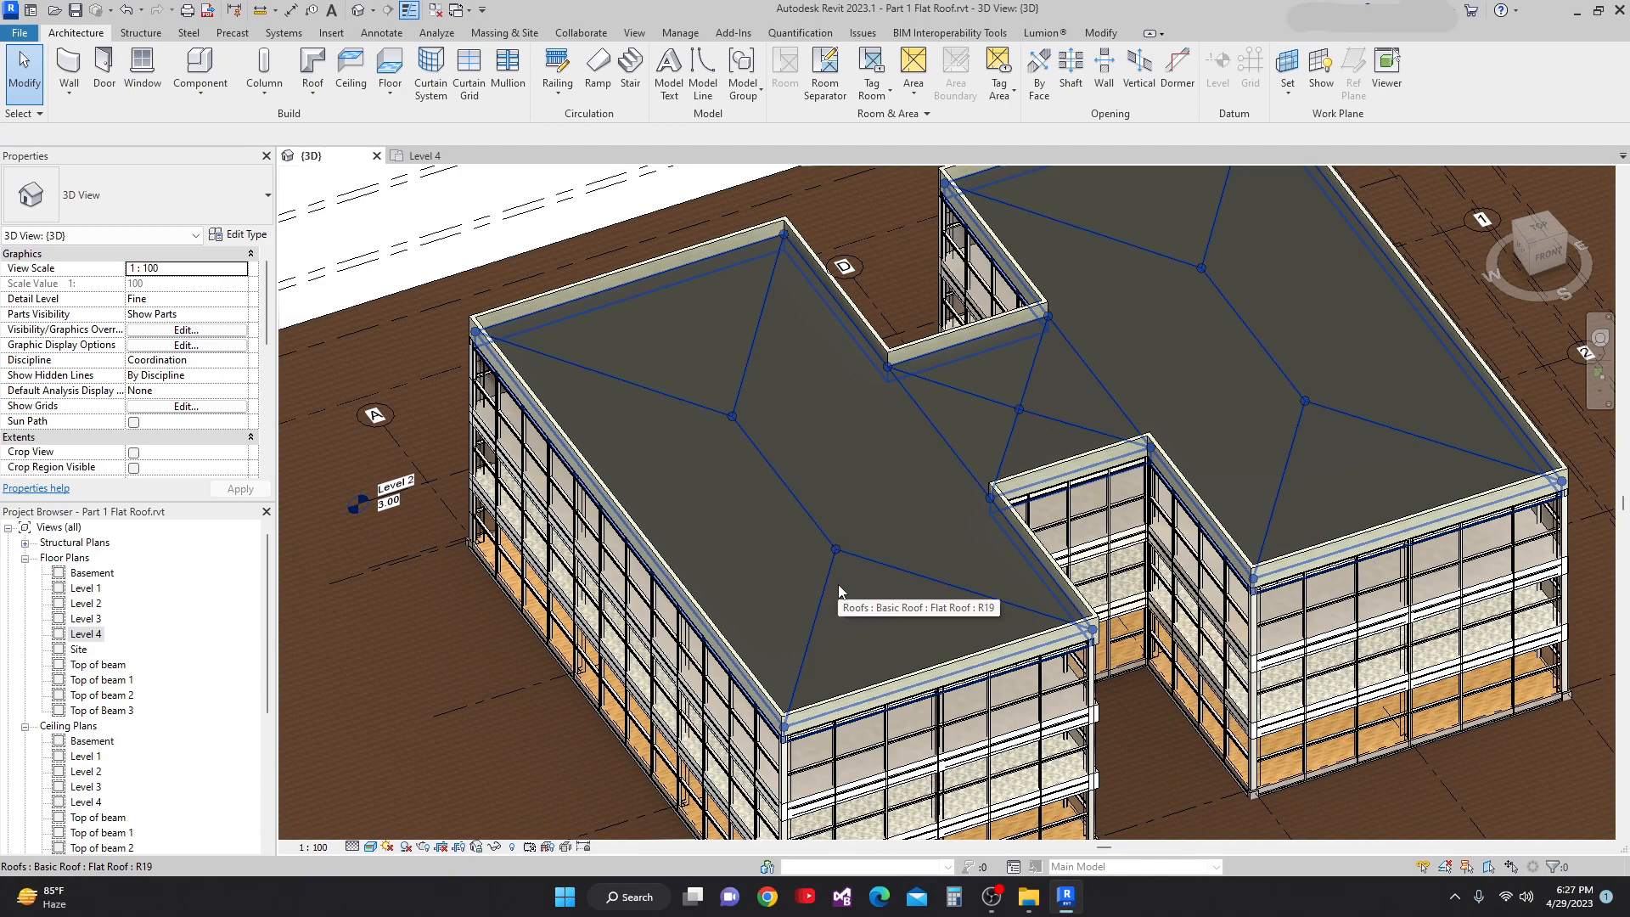
scroll(849, 597, "down", 2)
scroll(858, 798, "up", 2)
middle_click_drag(860, 597, 860, 622)
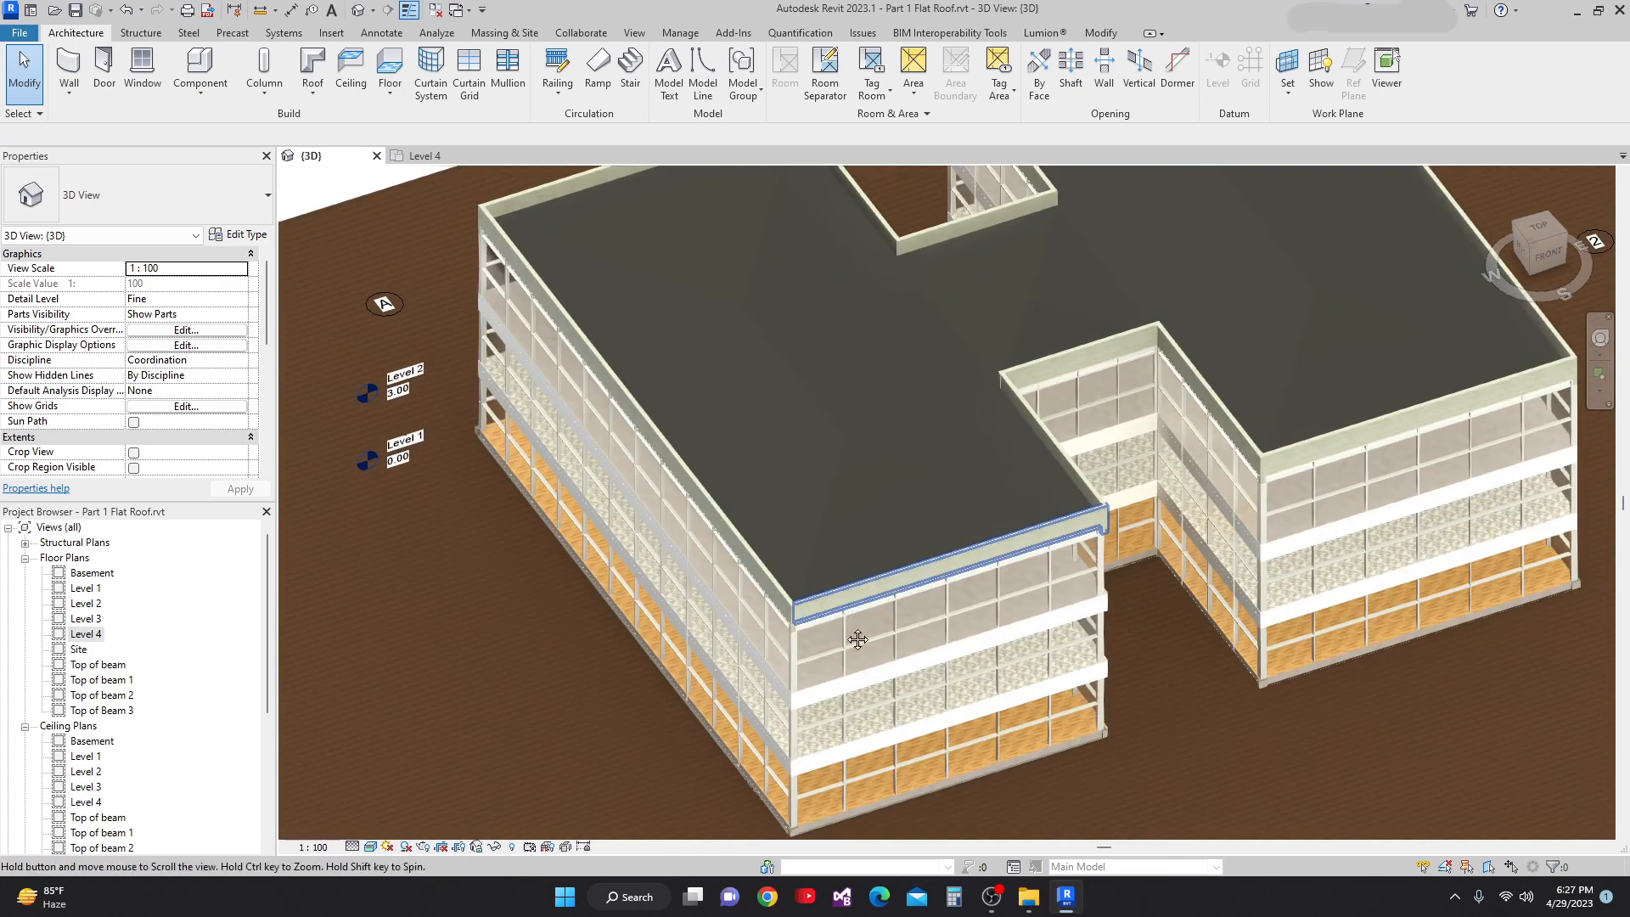
scroll(860, 622, "down", 3)
middle_click_drag(791, 752, 929, 704, "shift")
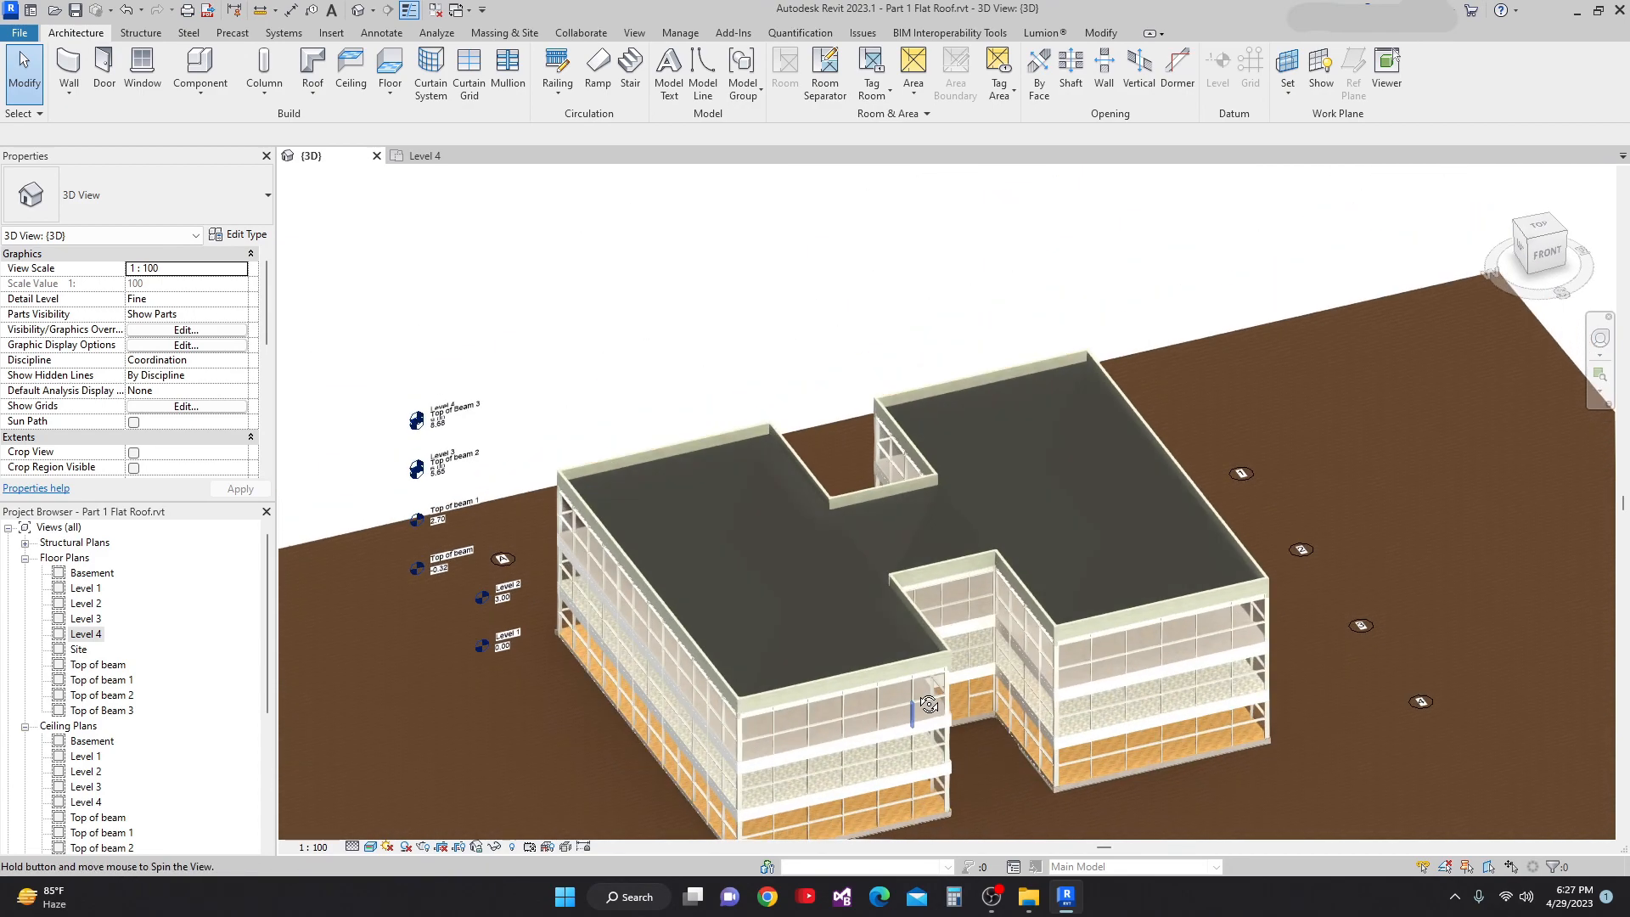
scroll(824, 520, "up", 6)
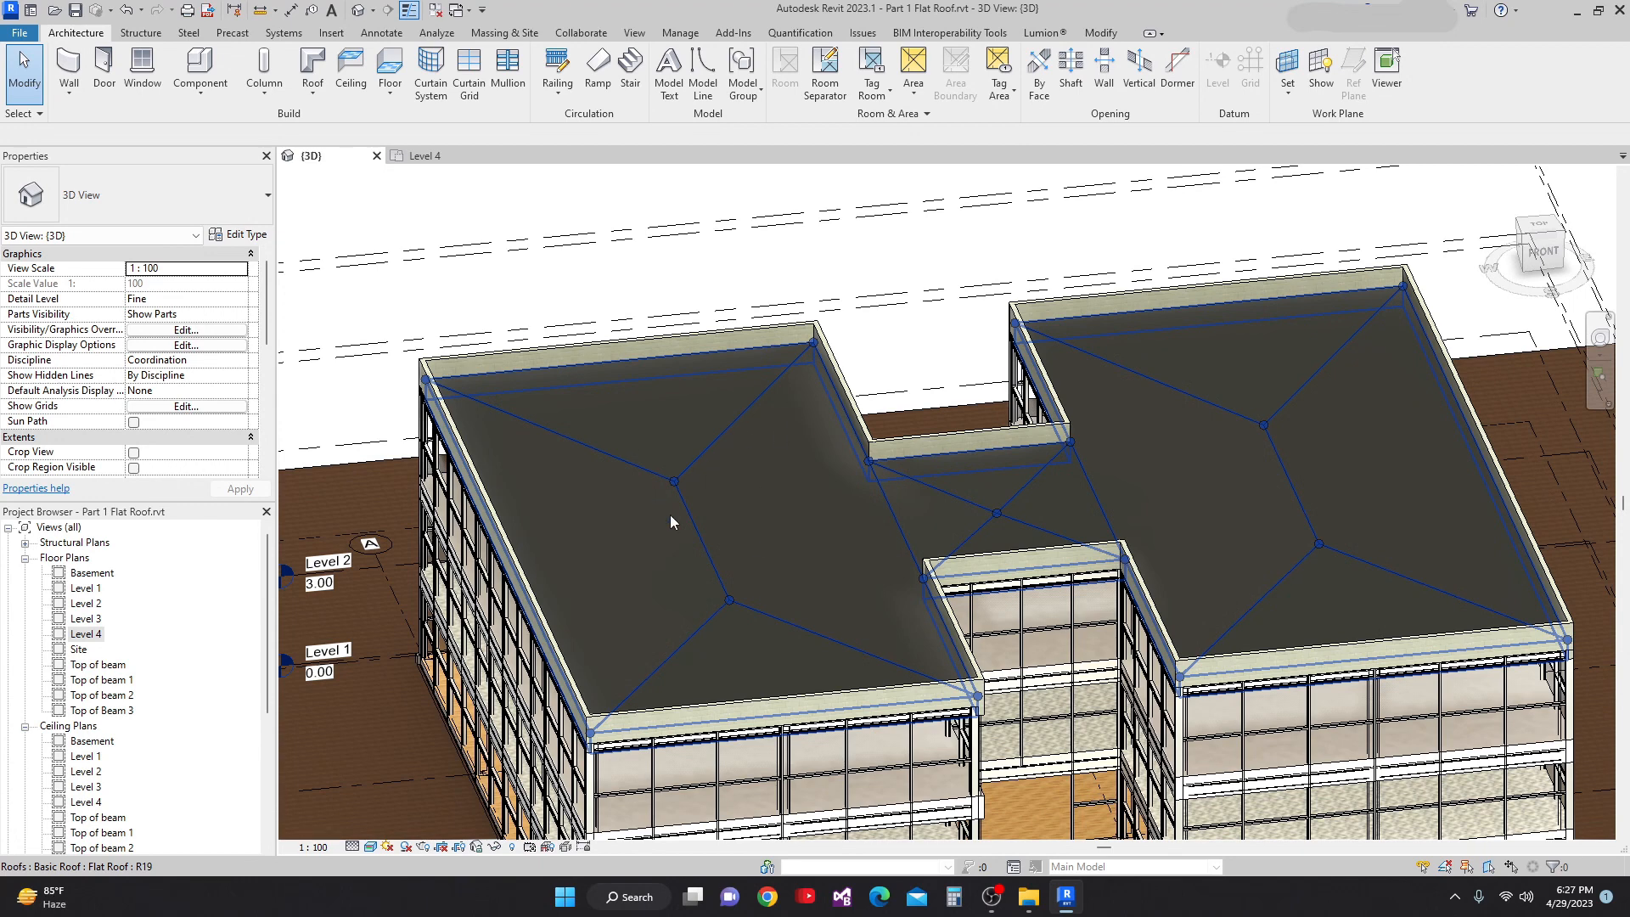
scroll(669, 515, "up", 3)
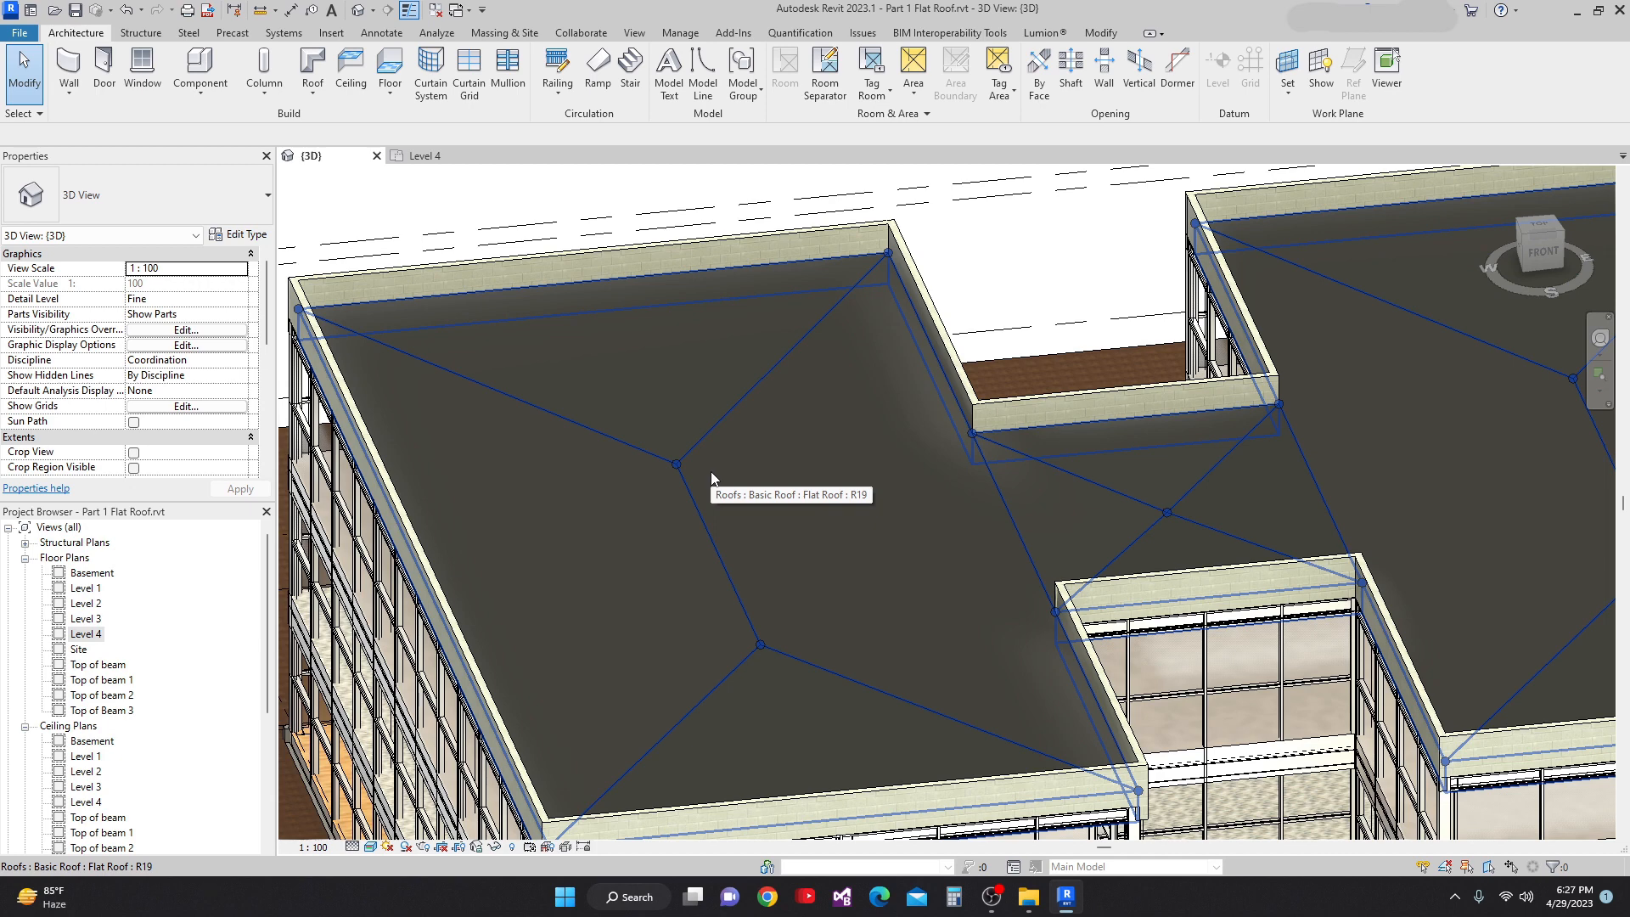
scroll(768, 428, "down", 5)
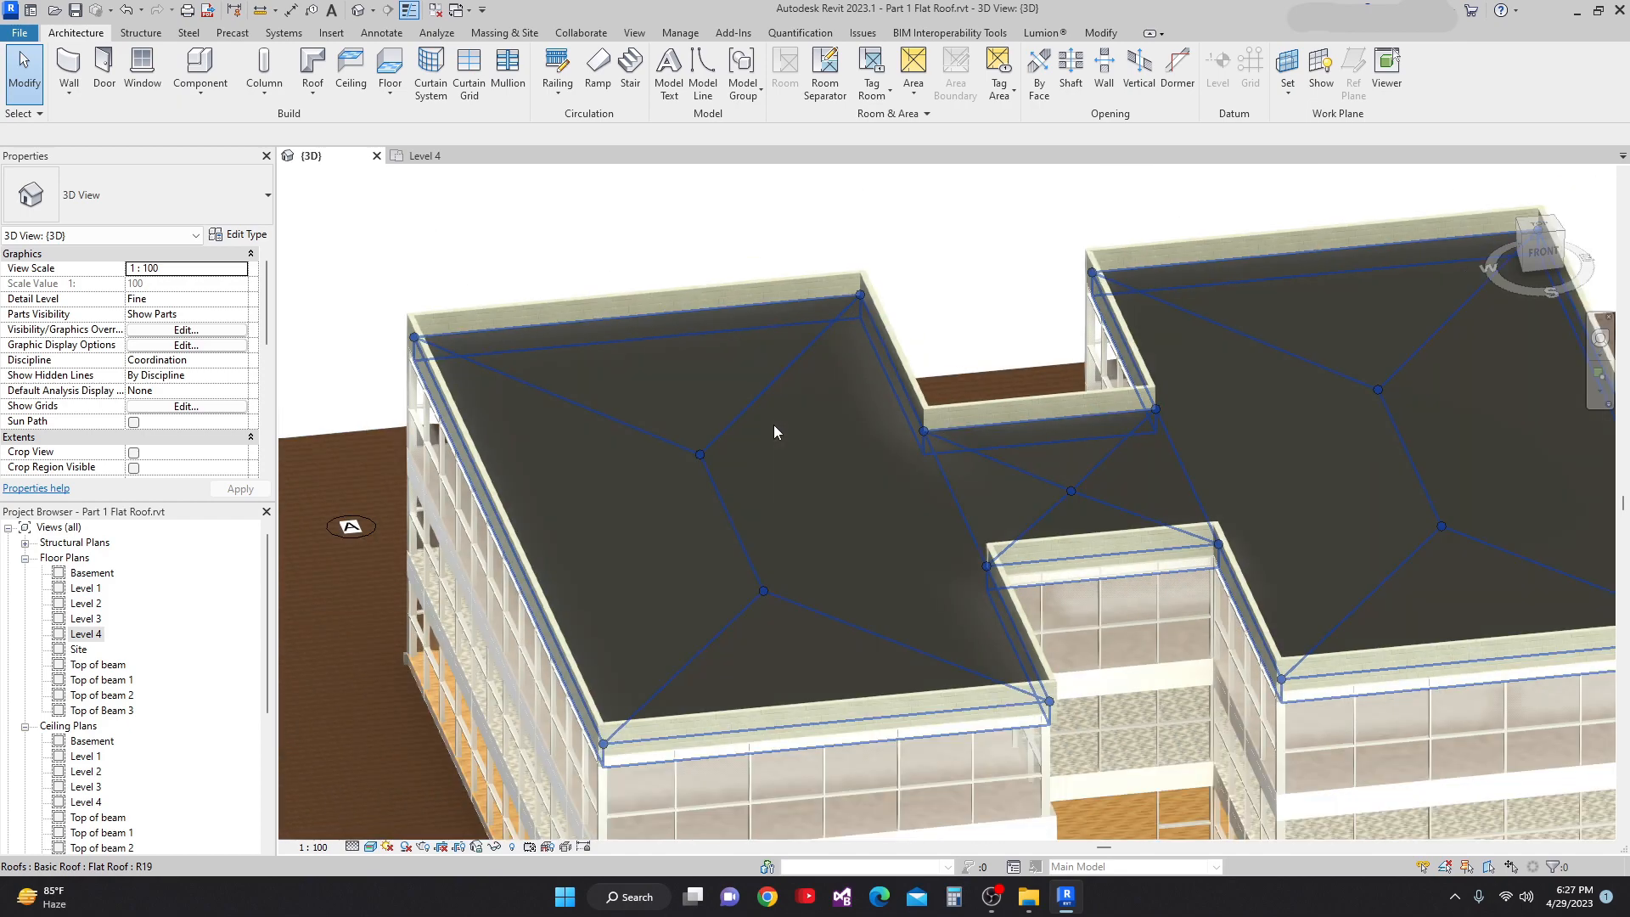
scroll(808, 594, "up", 6)
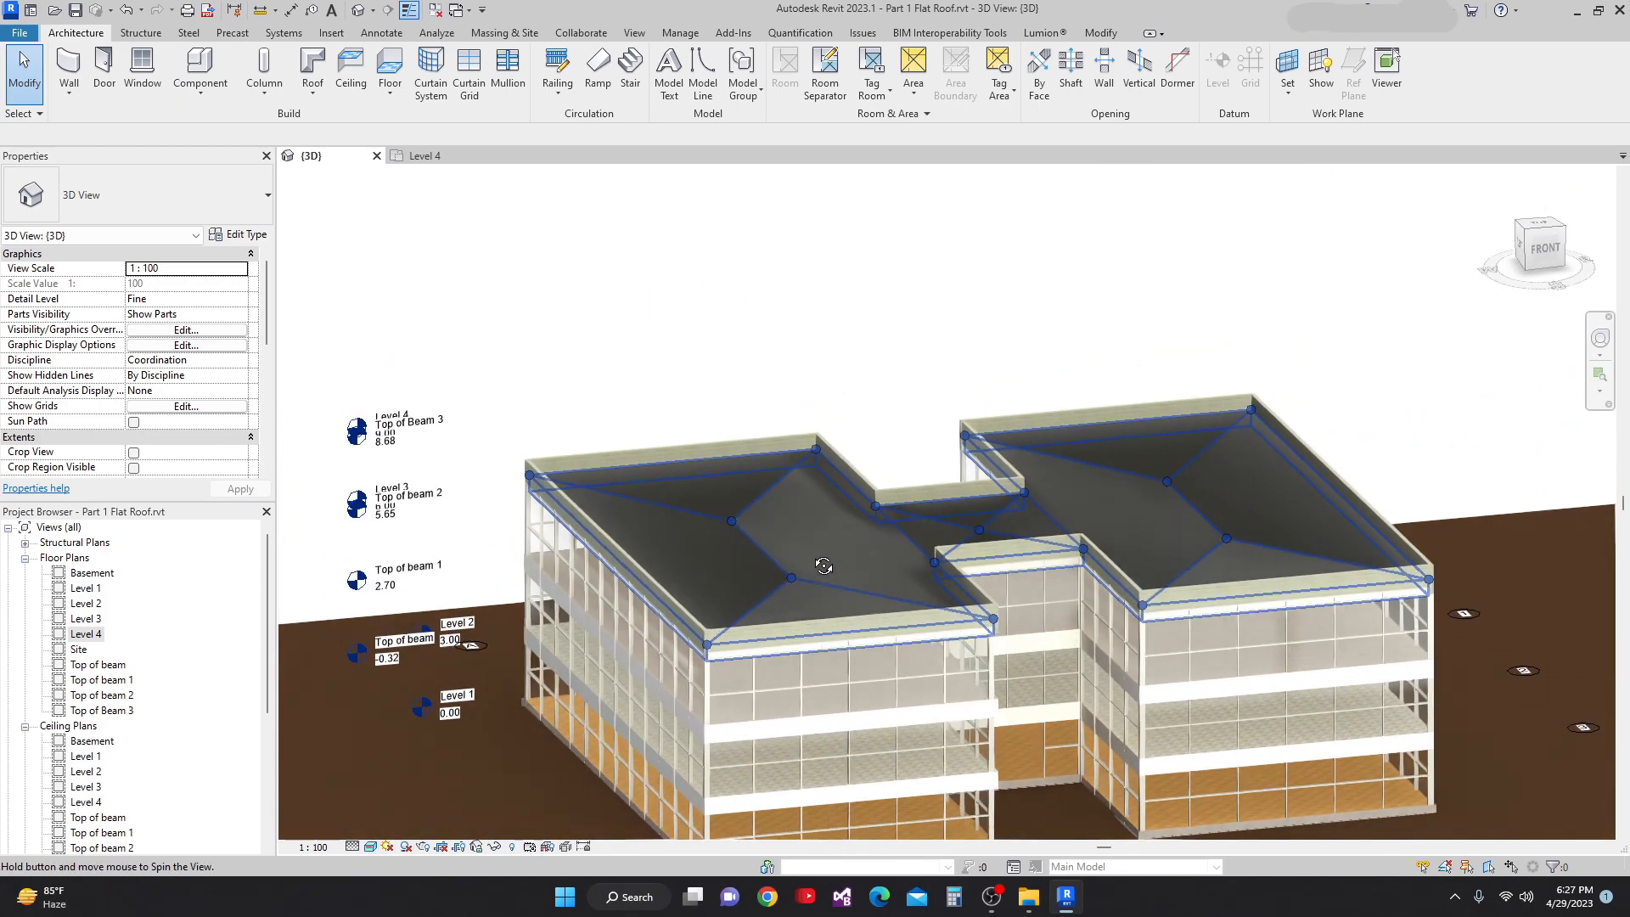
scroll(798, 526, "down", 5)
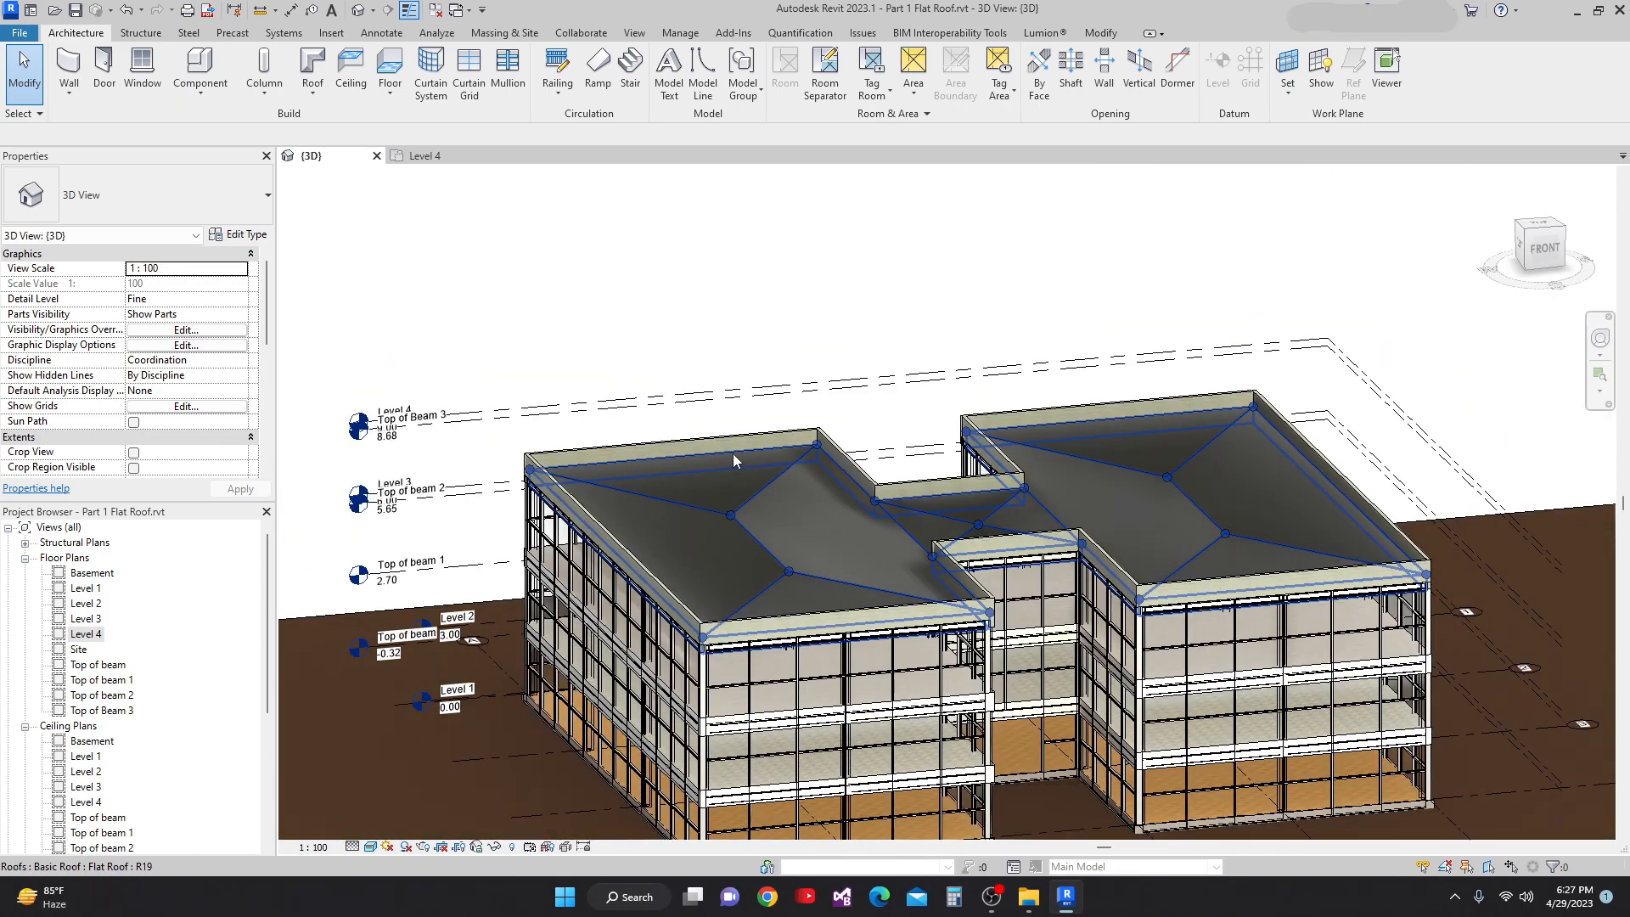
Step: Open the building section view Section 1 from its section mark in the Level 4 floor plan
key("Escape")
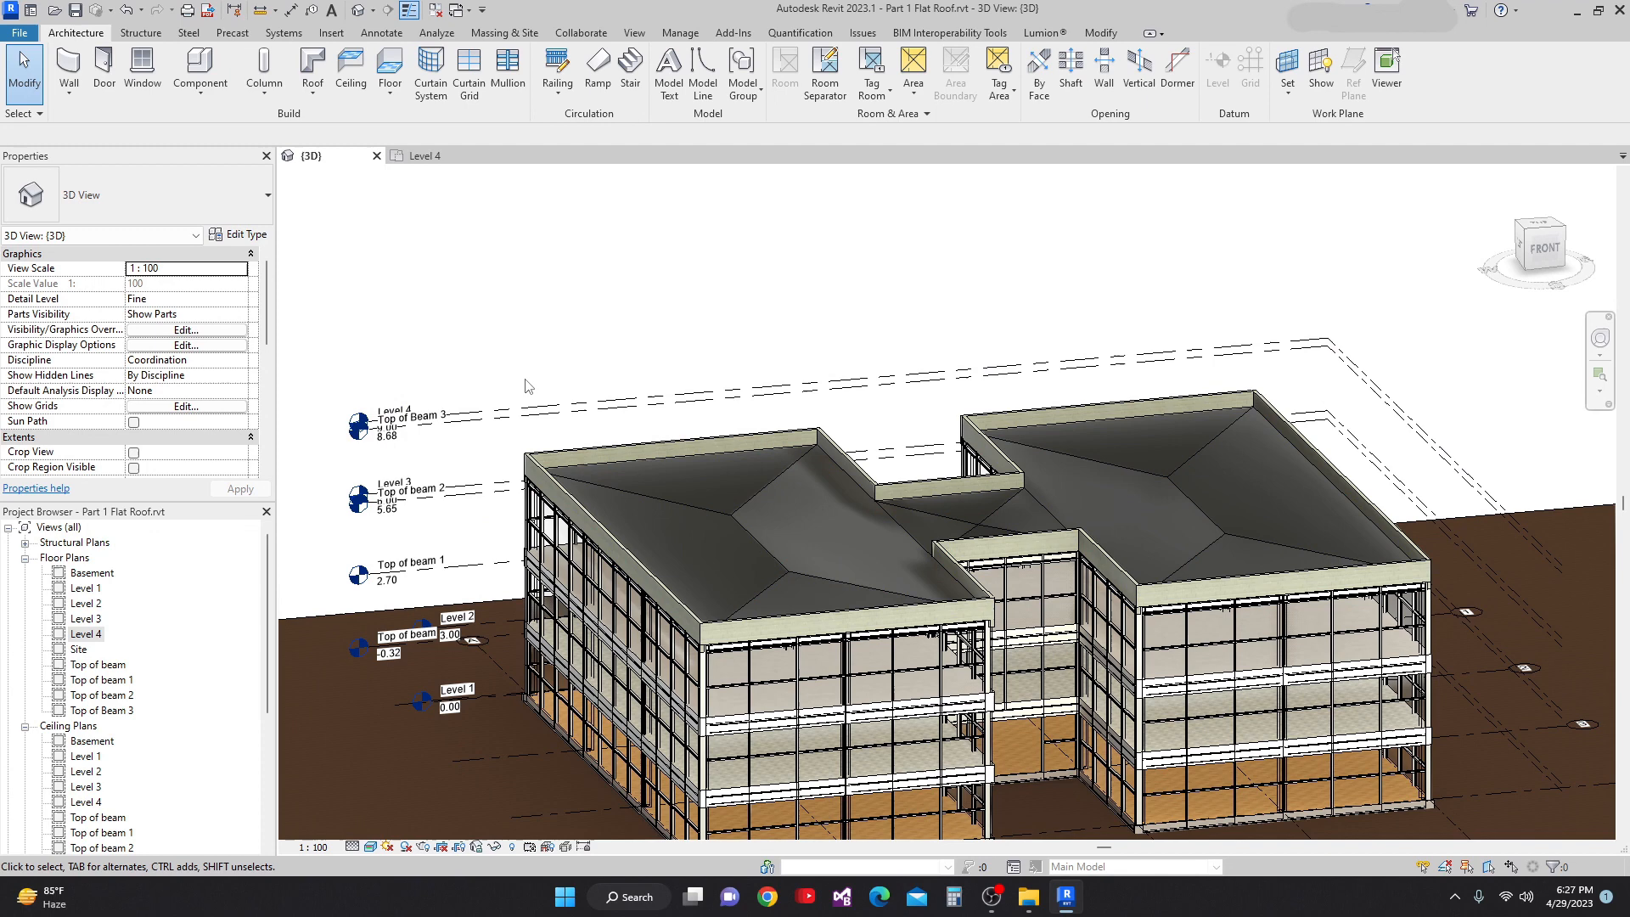
left_click(421, 157)
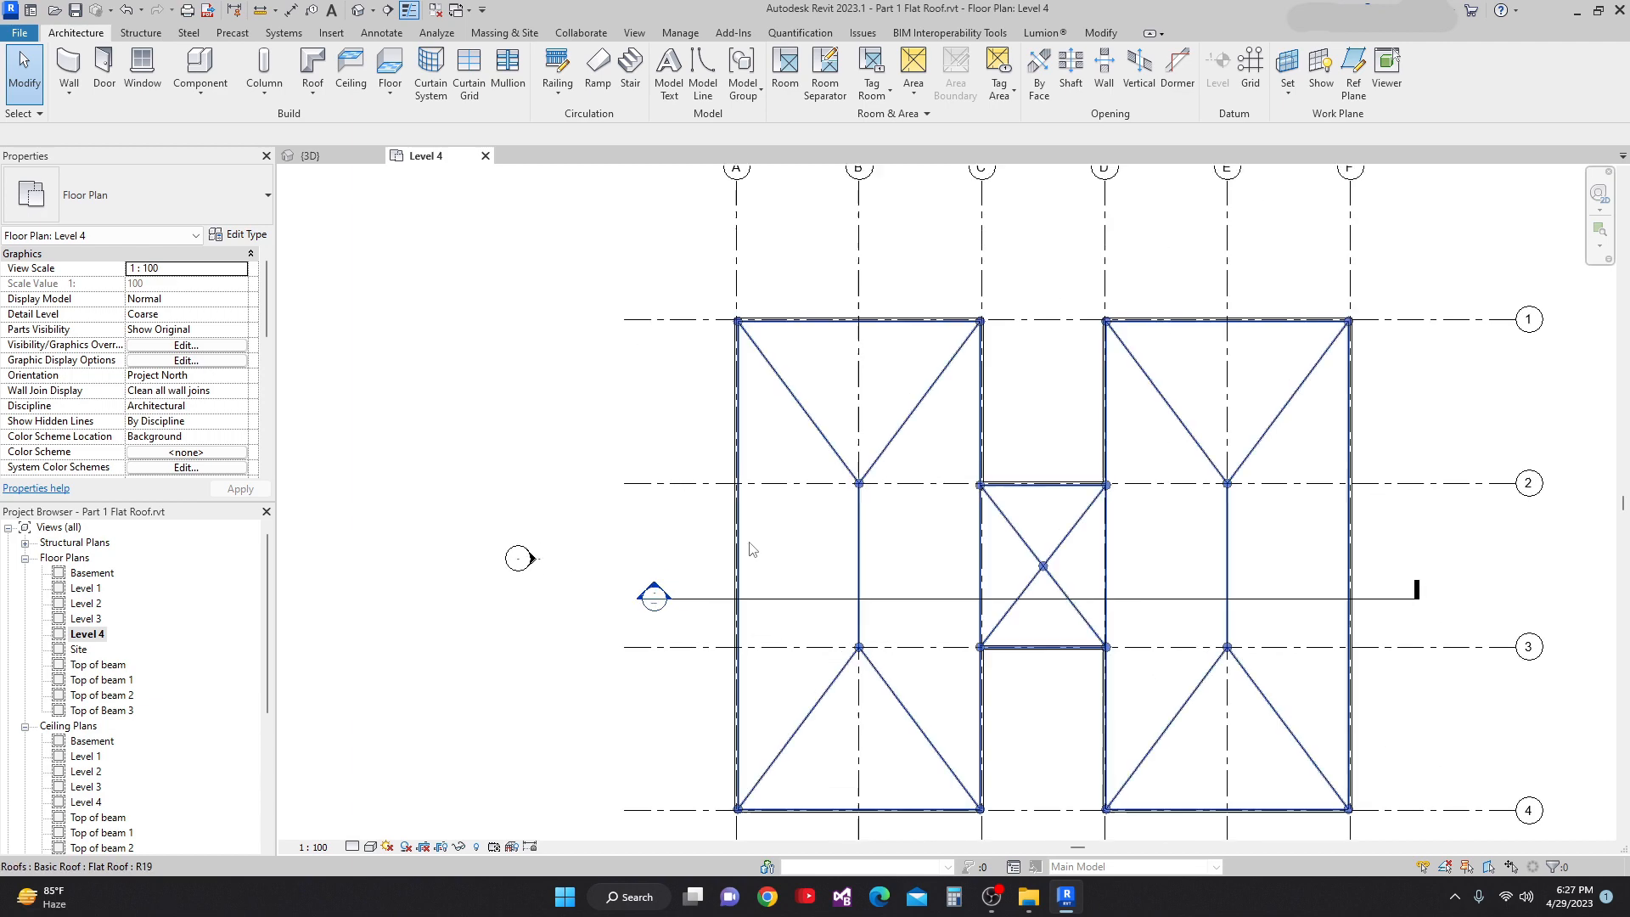
scroll(651, 592, "up", 3)
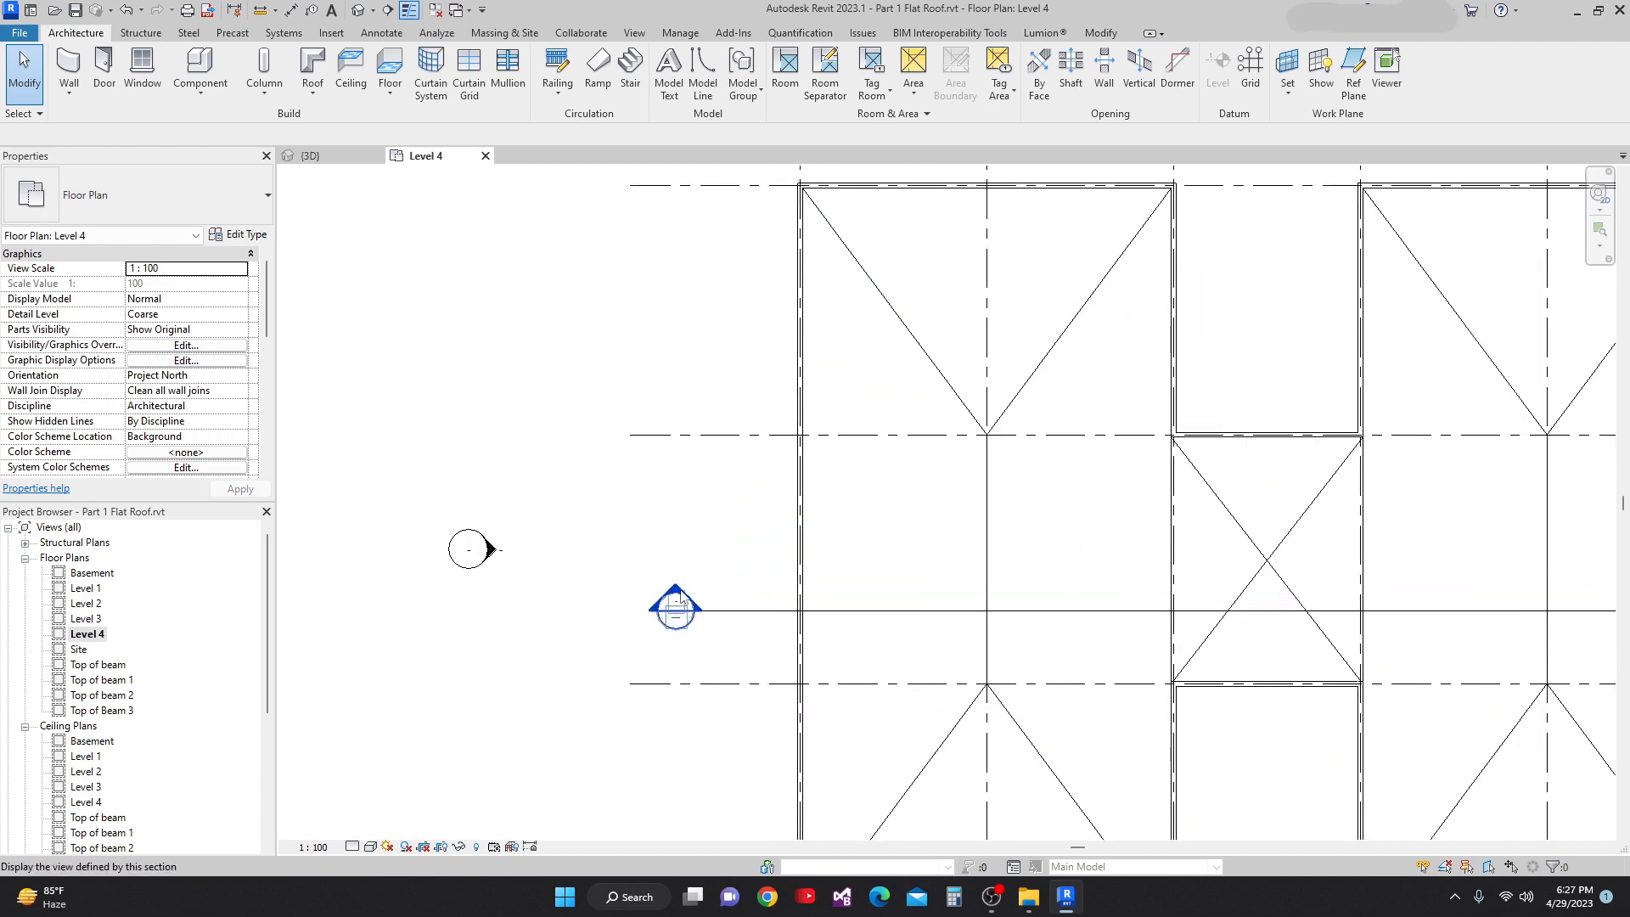
double_click(677, 596)
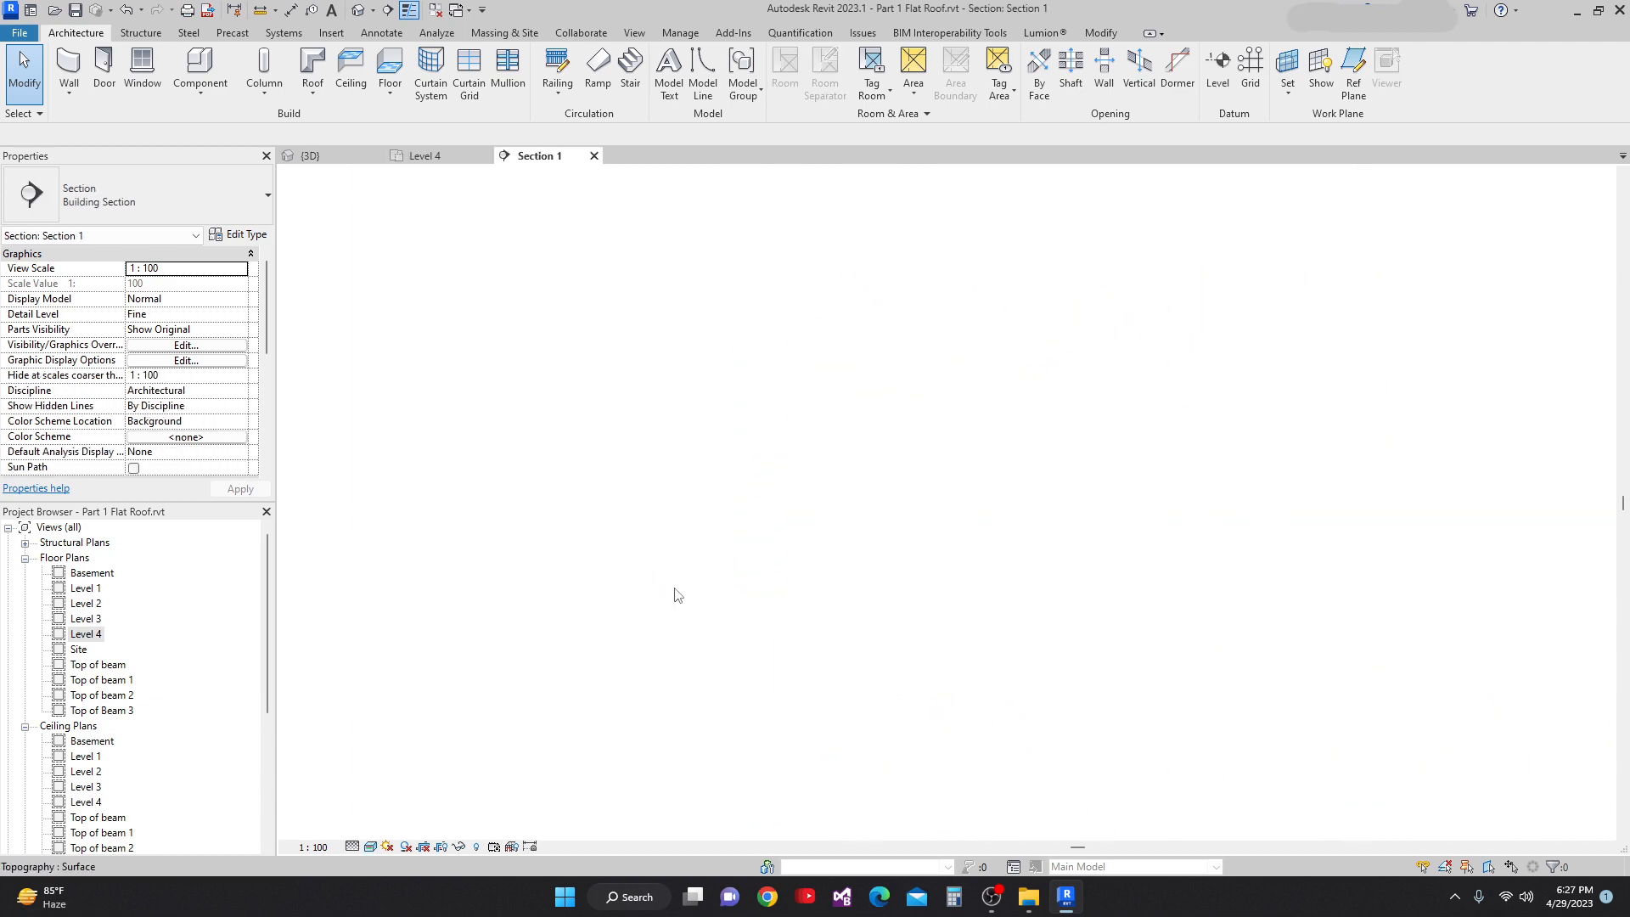
scroll(834, 480, "up", 6)
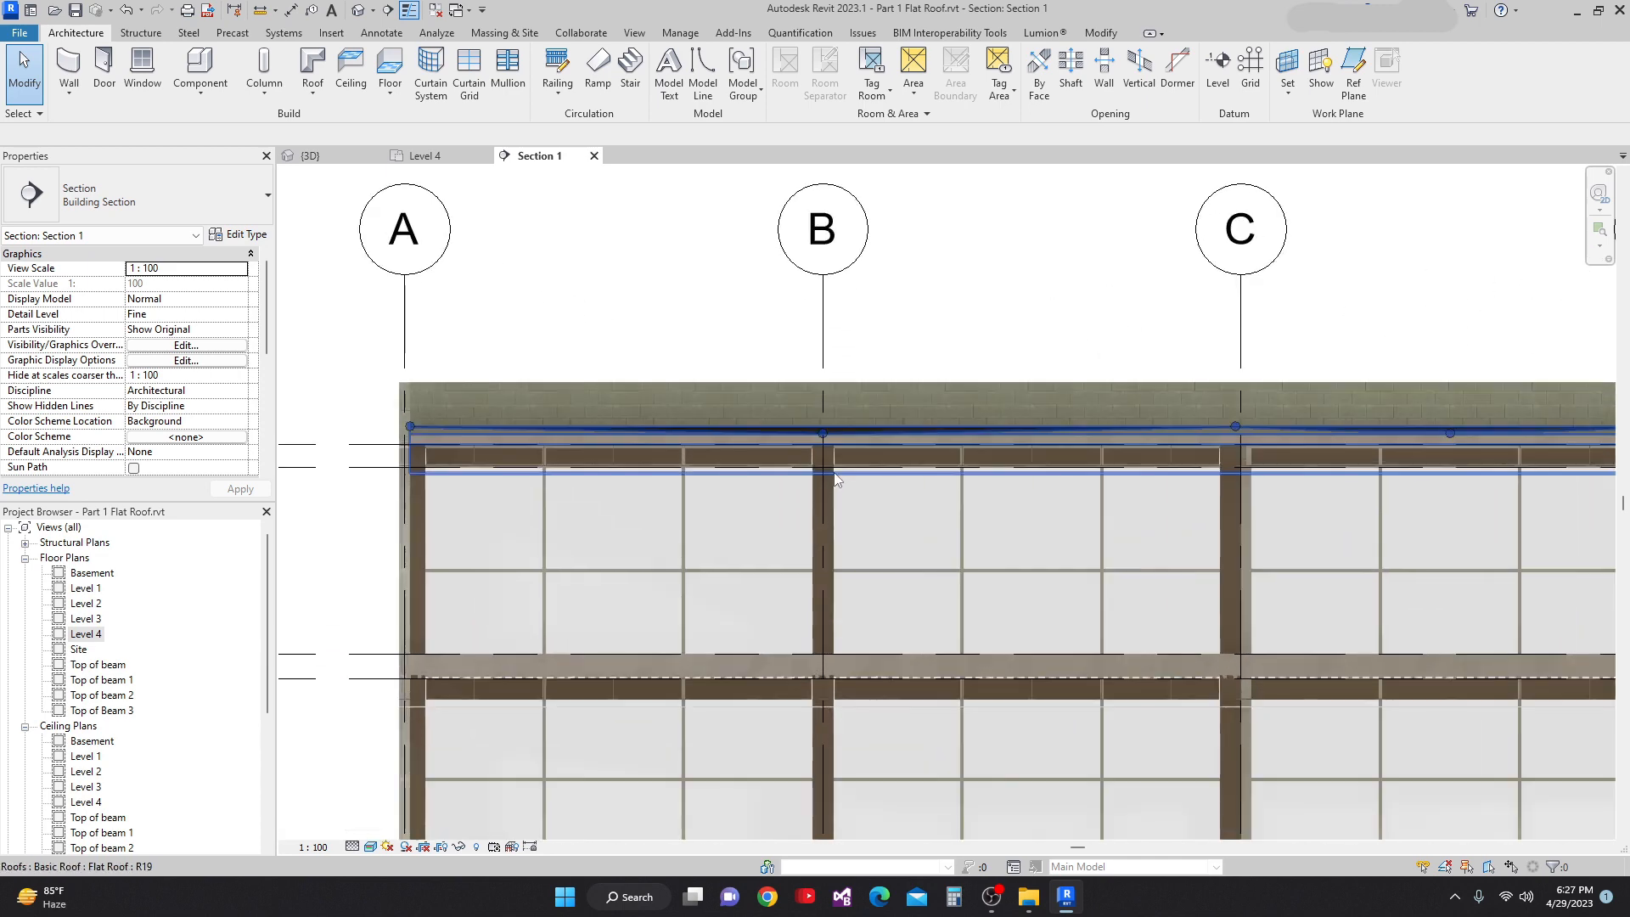
Step: Examine the flat roof's slopes and low points in Section 1 from grid A to grid F
scroll(834, 480, "up", 2)
middle_click_drag(834, 479, 852, 531)
scroll(851, 531, "down", 1)
scroll(430, 482, "up", 1)
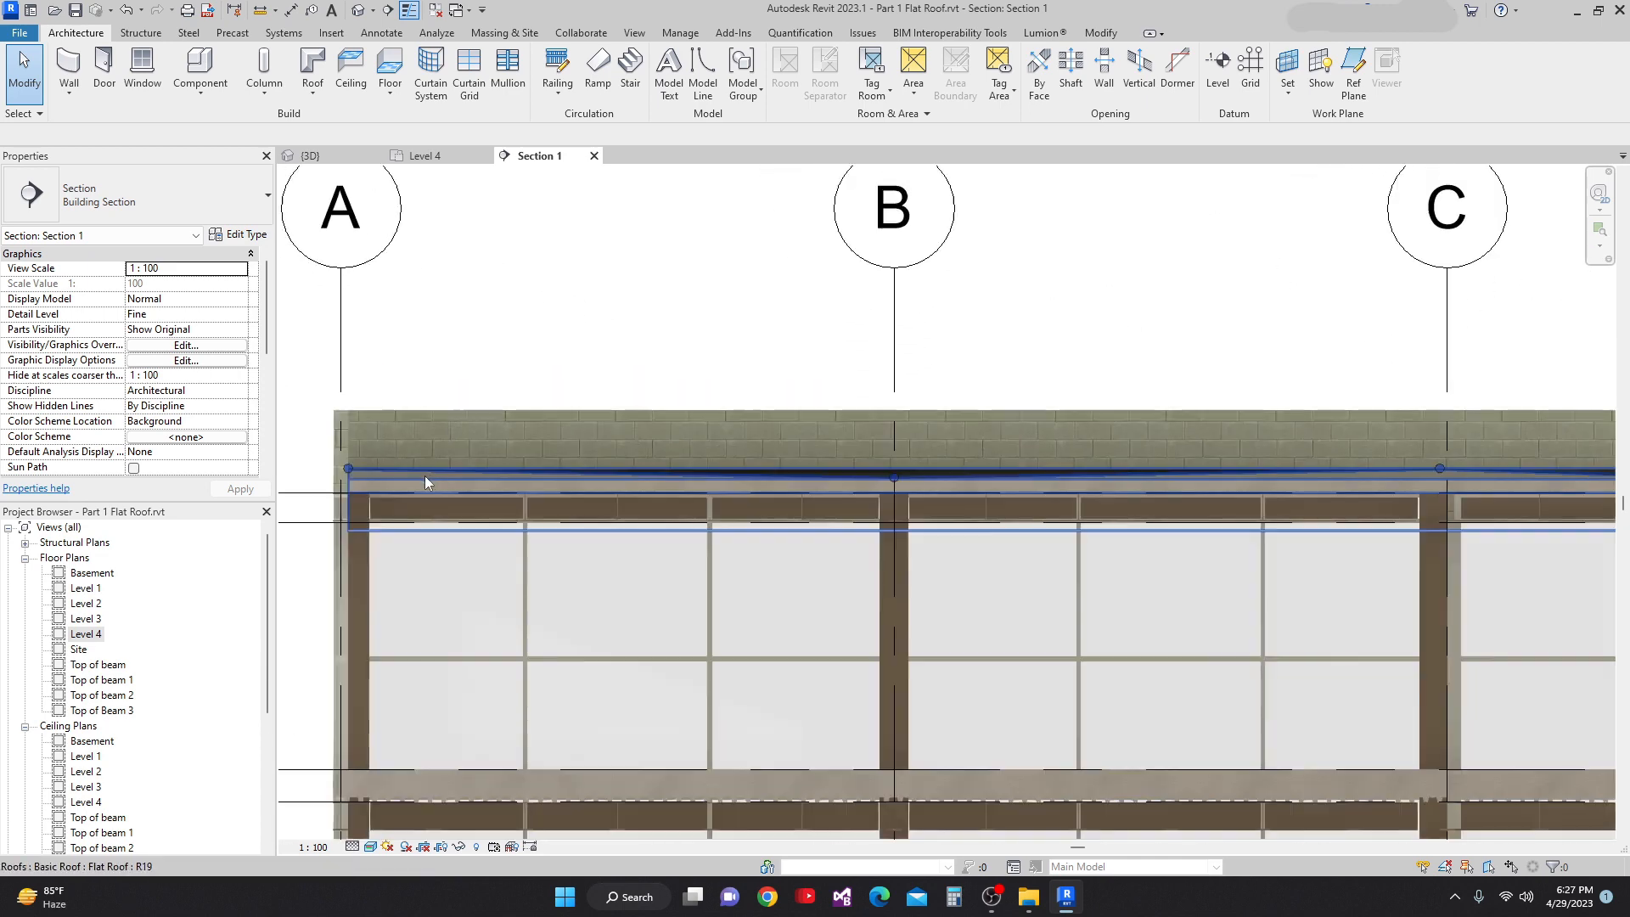
scroll(430, 482, "up", 1)
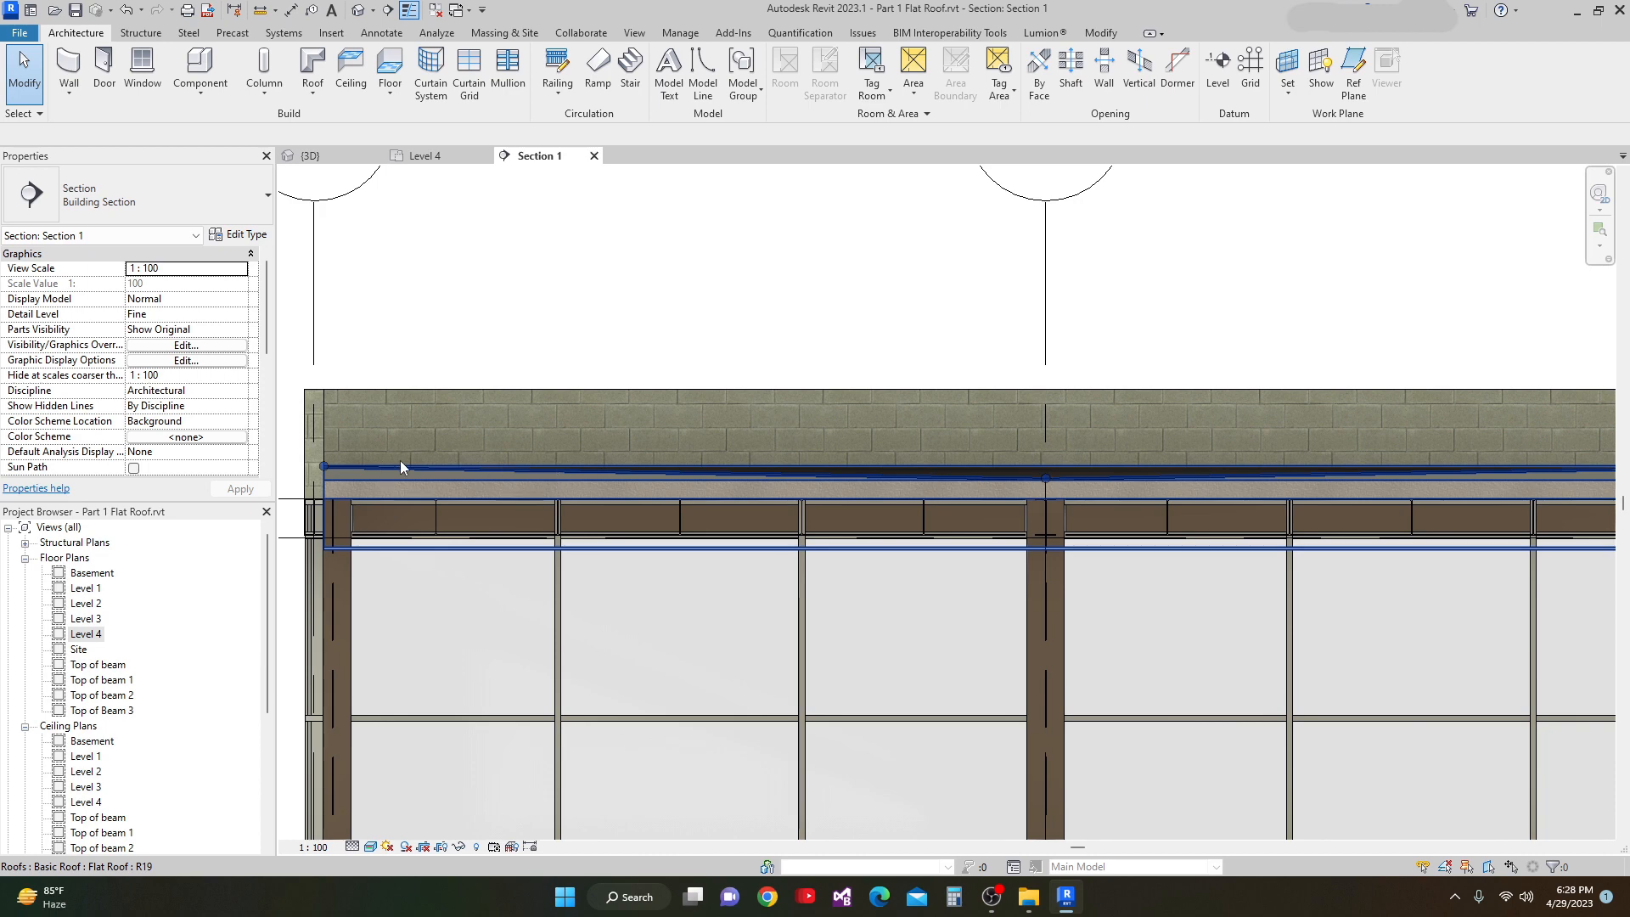
middle_click_drag(1017, 481, 642, 480)
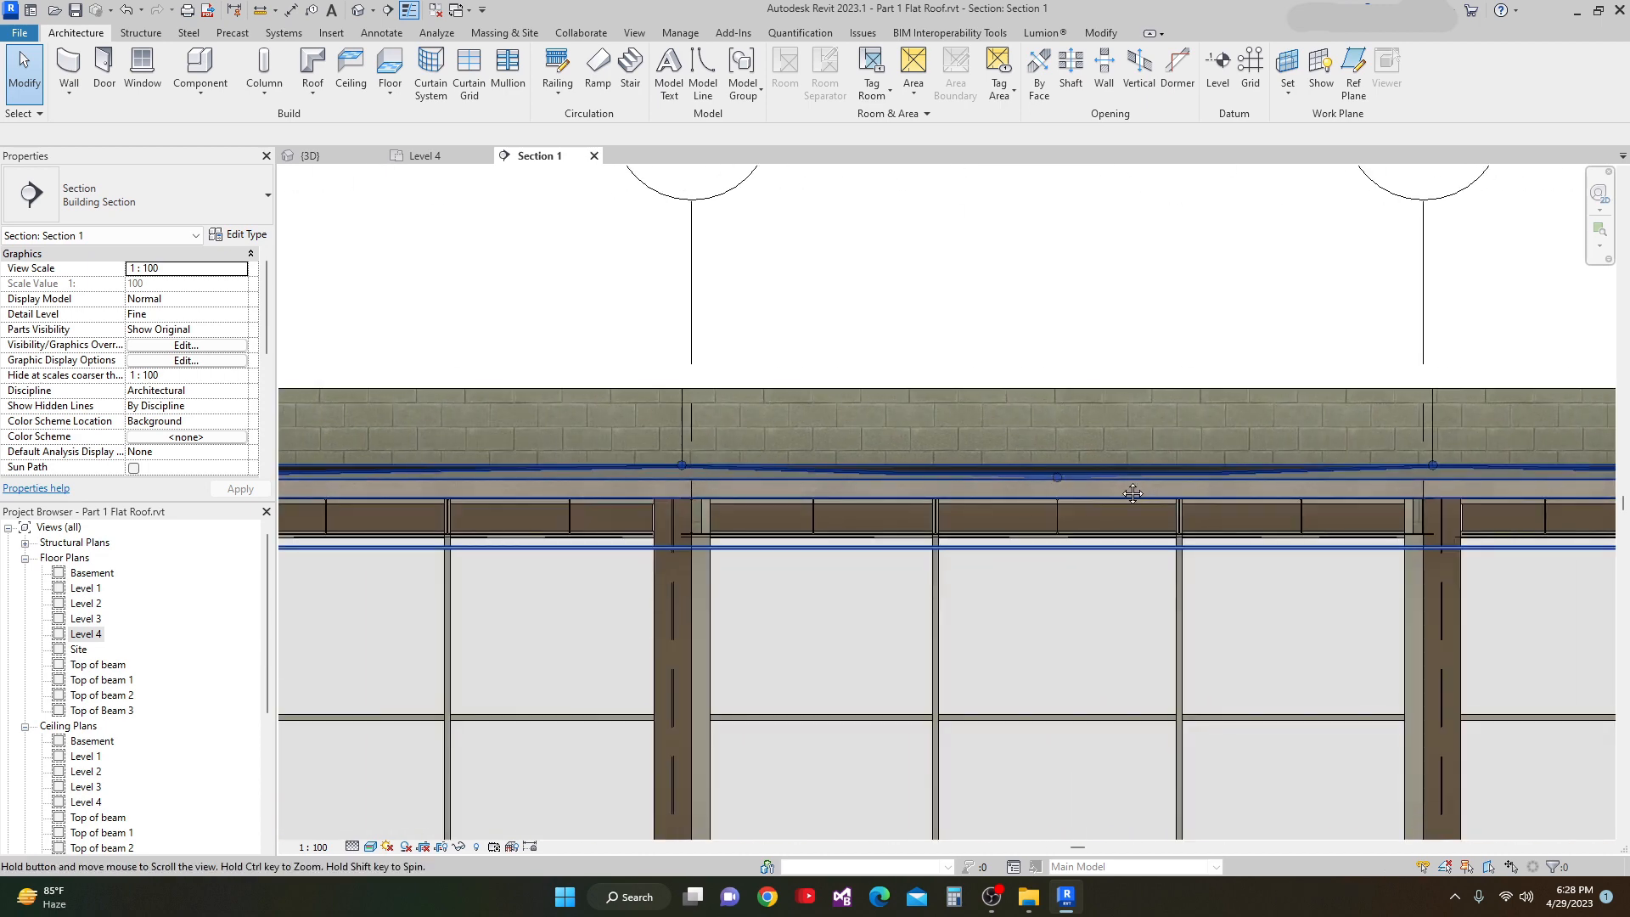
middle_click_drag(402, 480, 582, 488)
middle_click_drag(905, 476, 710, 500)
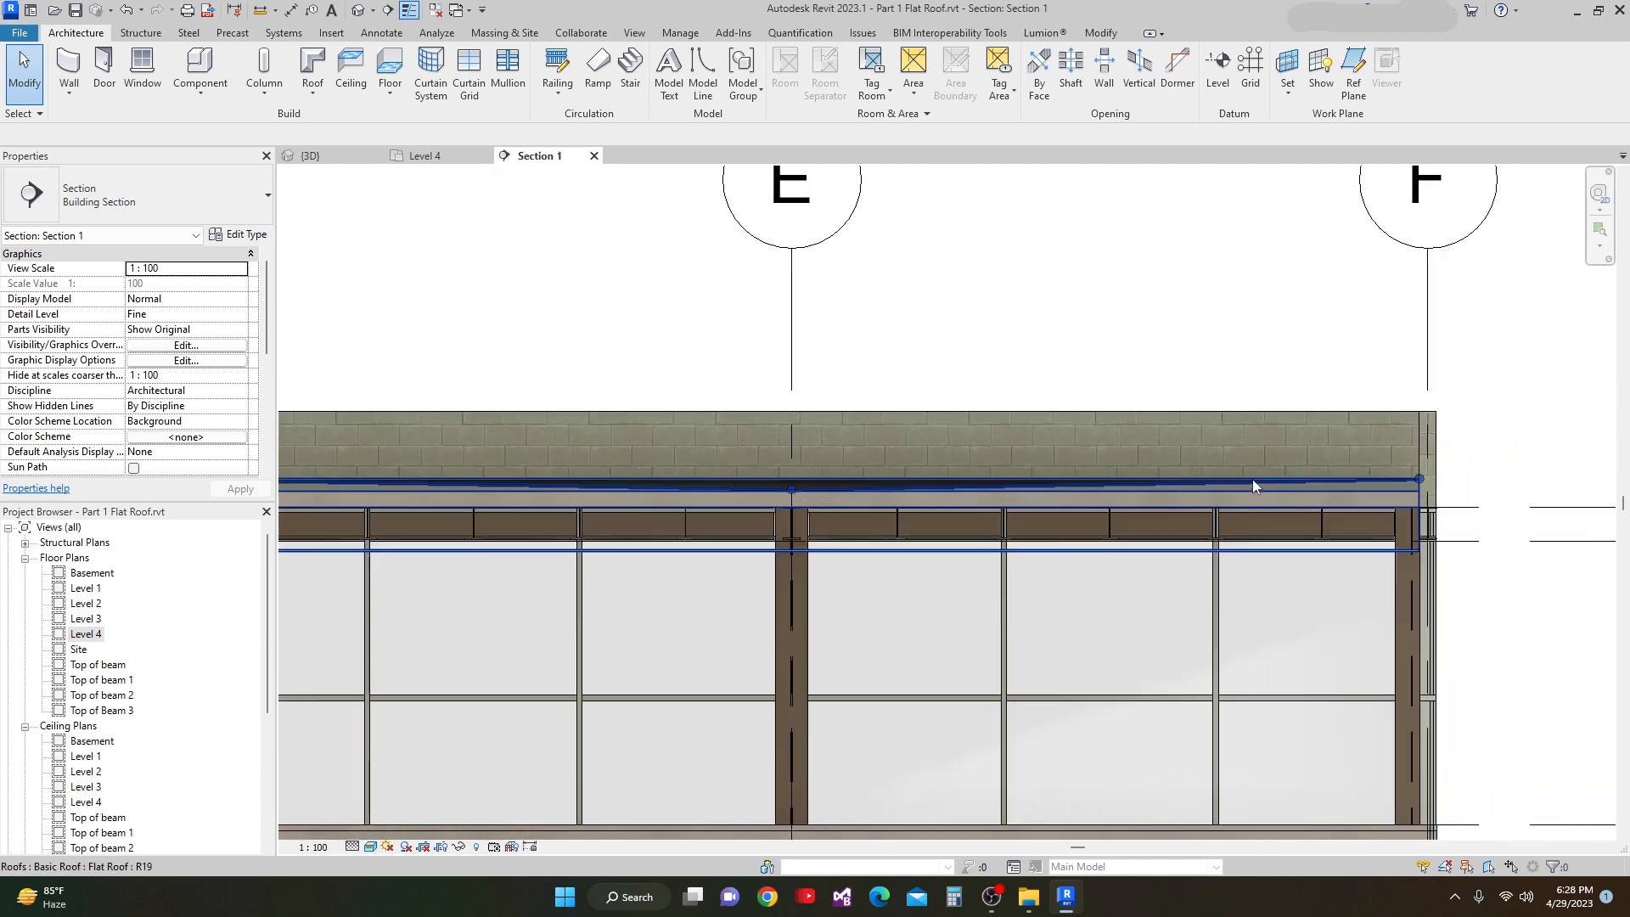
scroll(1251, 466, "down", 2)
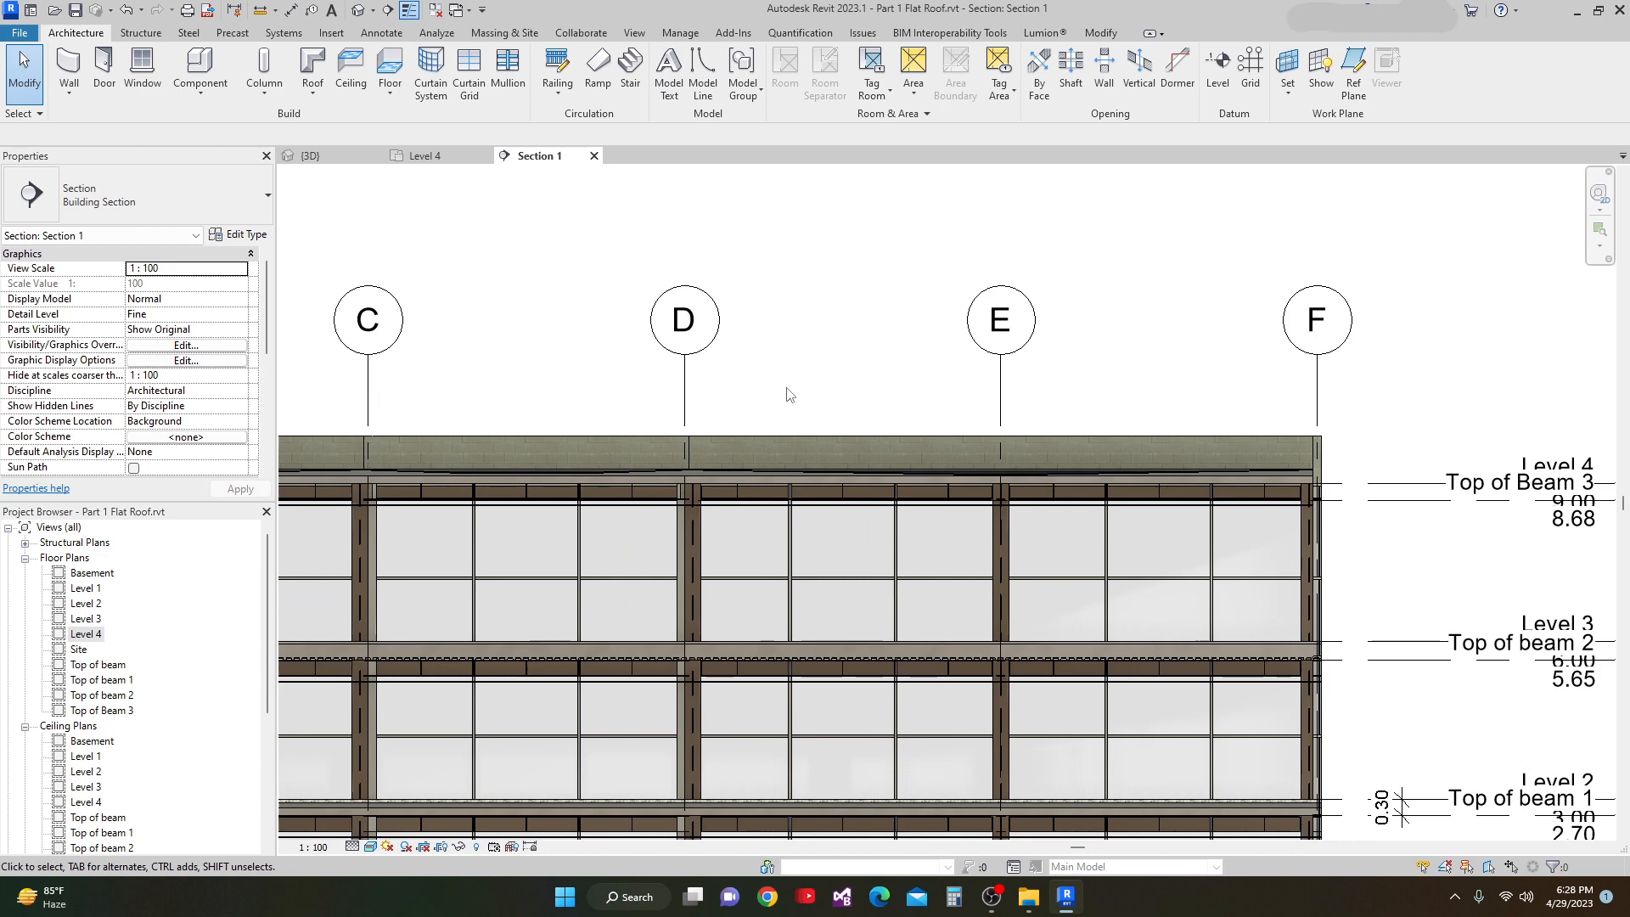
scroll(835, 395, "down", 1)
middle_click_drag(835, 396, 881, 424)
scroll(882, 423, "down", 2)
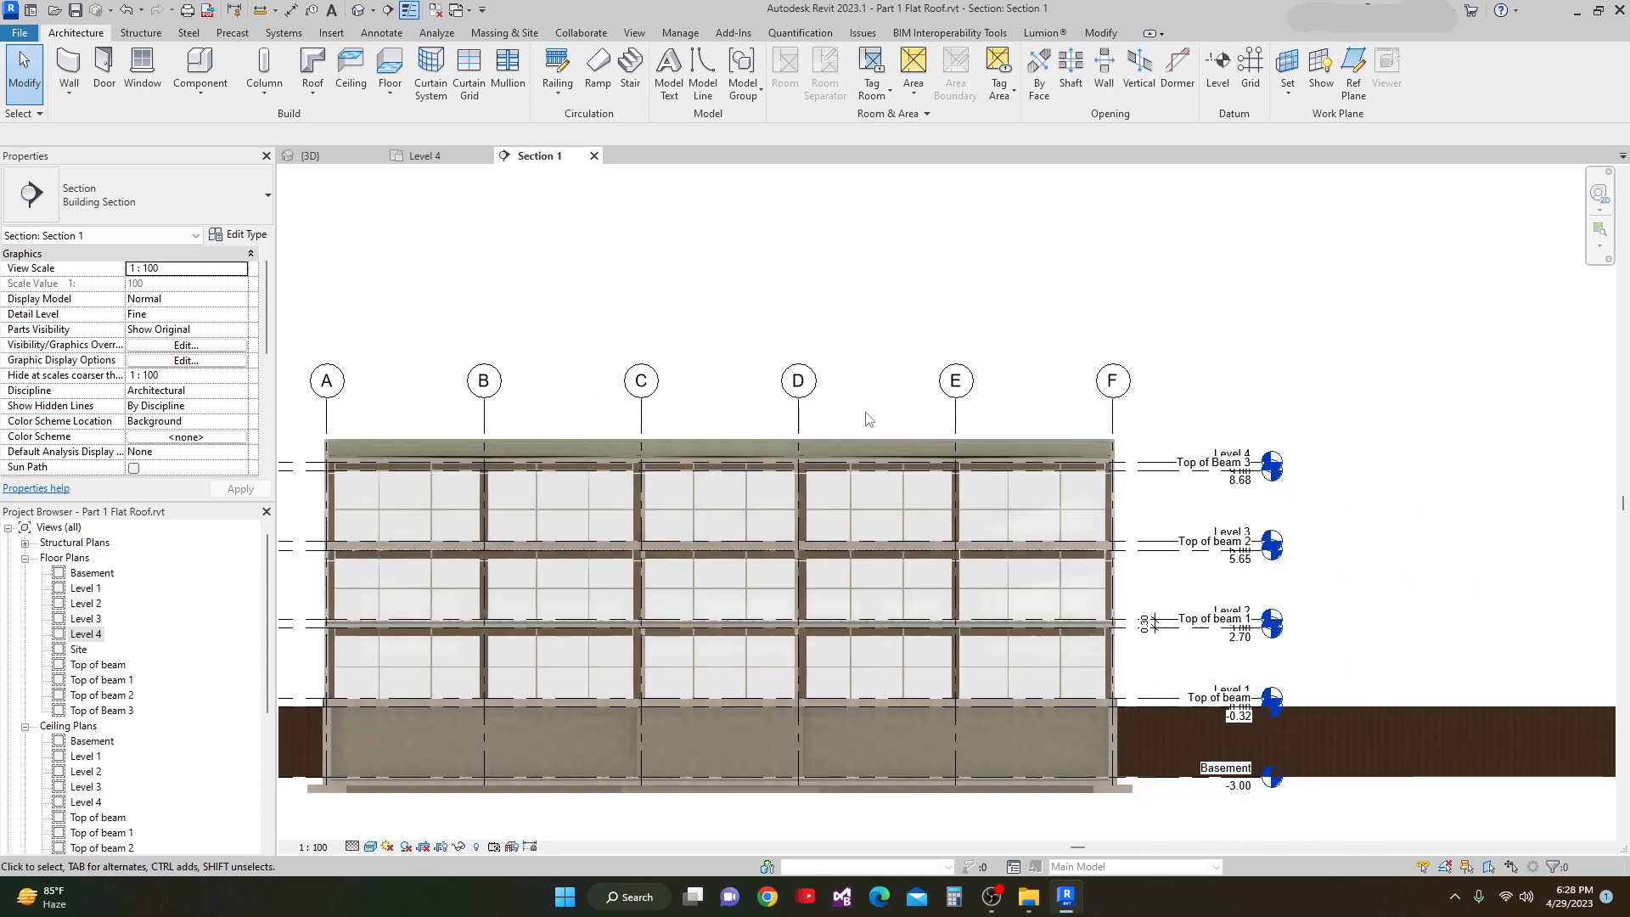
Step: Examine where the sloped roof meets the surrounding parapet walls in the 3D view
left_click(309, 157)
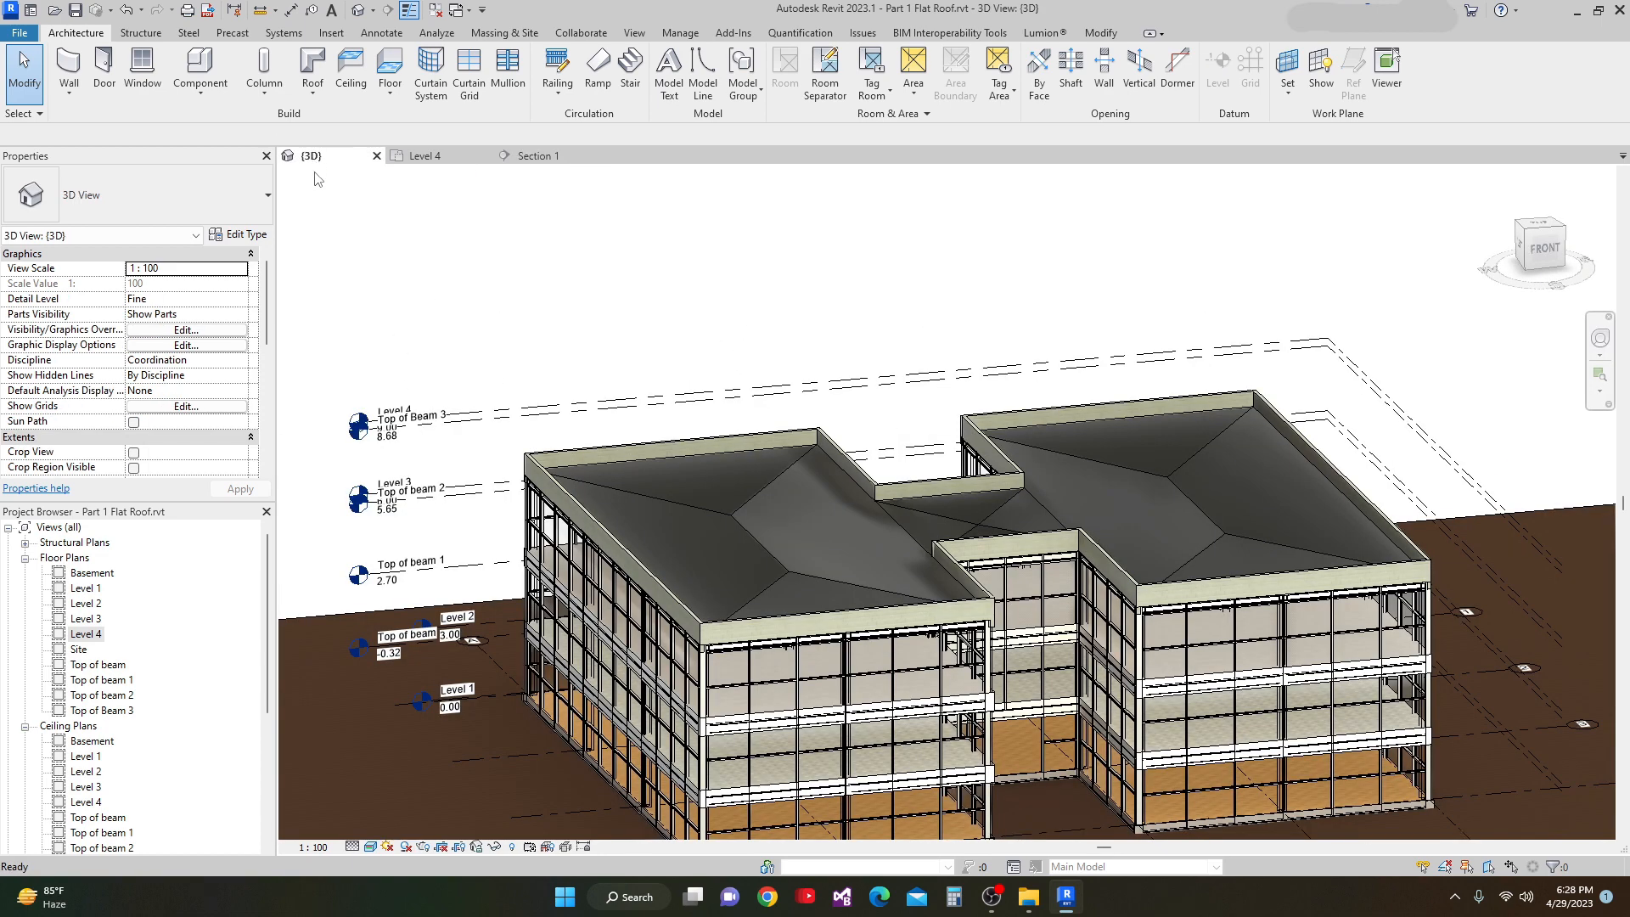
middle_click_drag(816, 443, 665, 487, "shift")
scroll(665, 487, "up", 6)
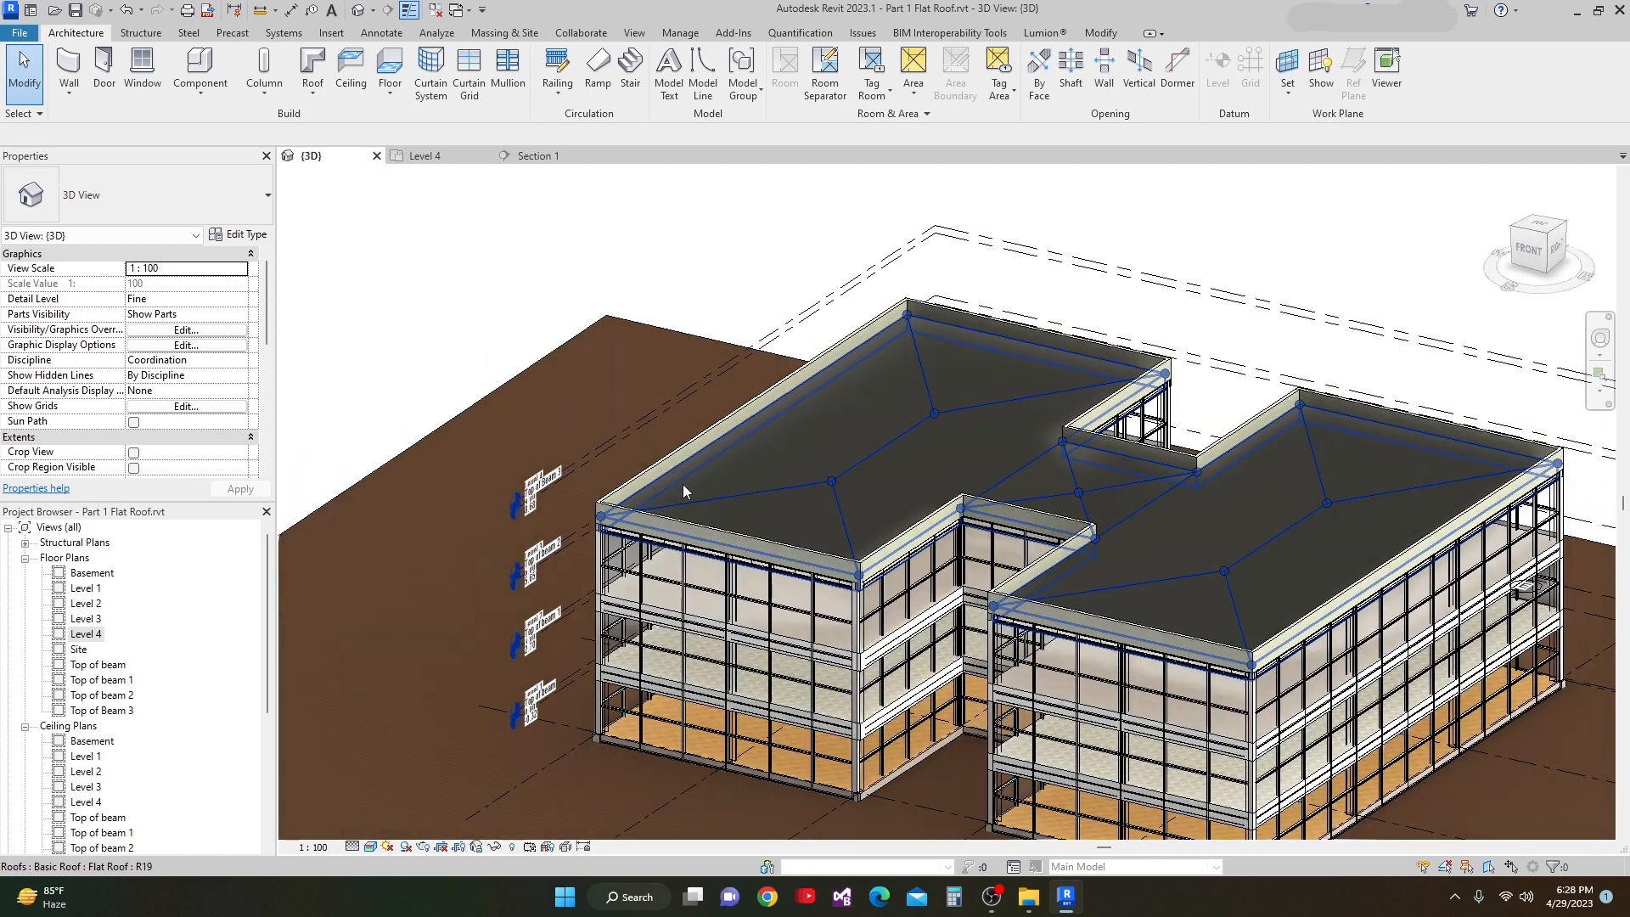
scroll(637, 477, "down", 3)
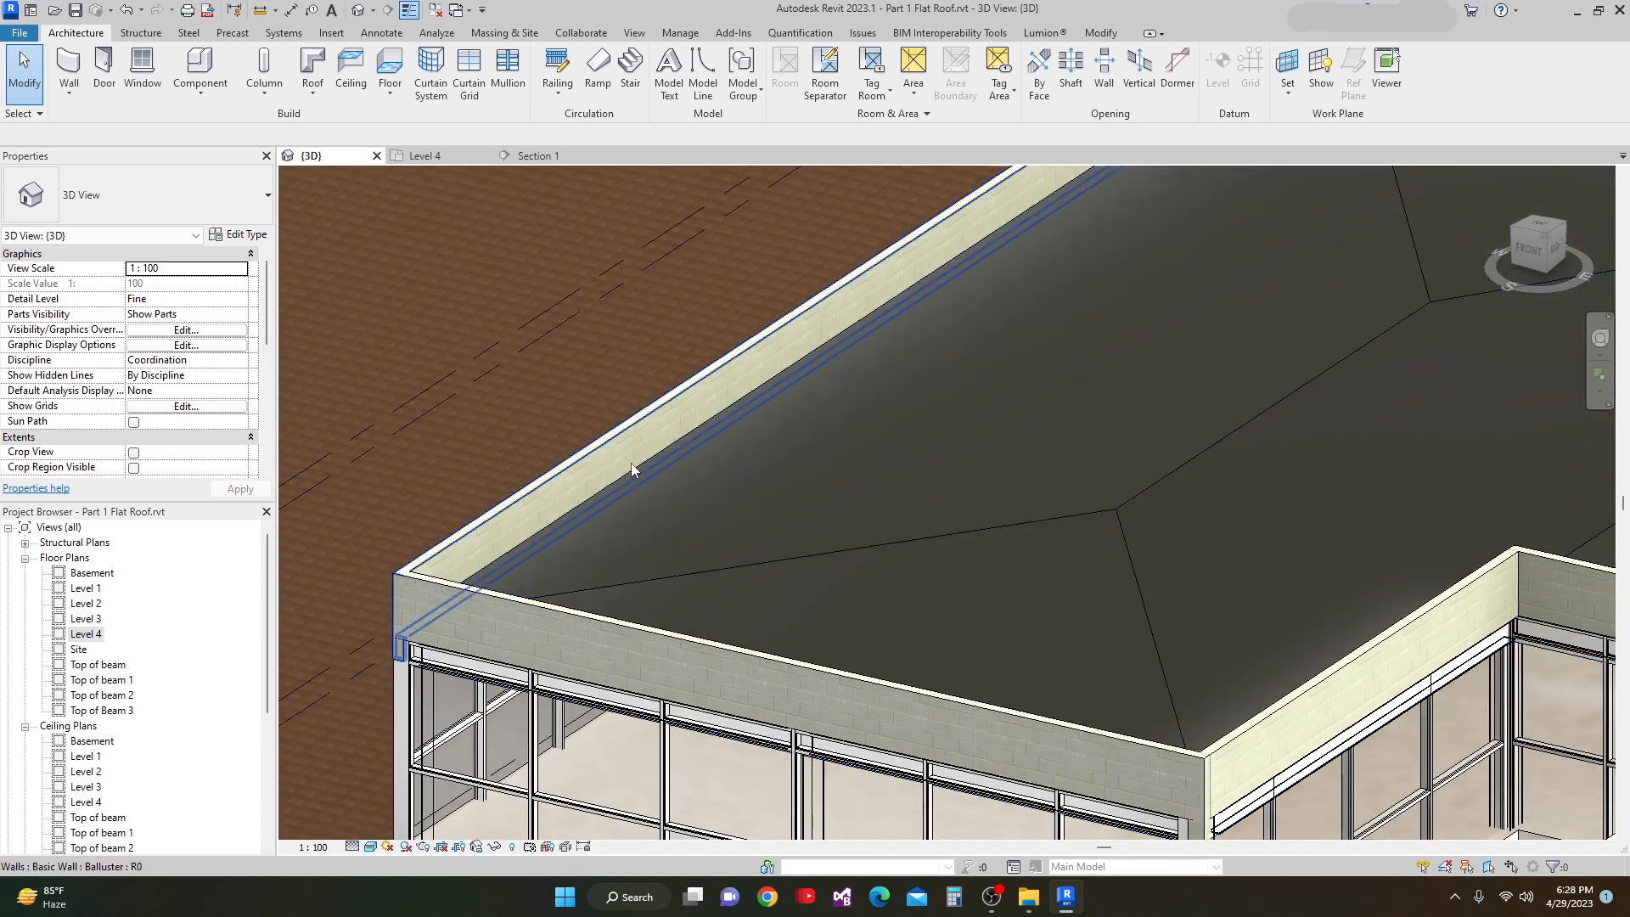
scroll(603, 518, "up", 3)
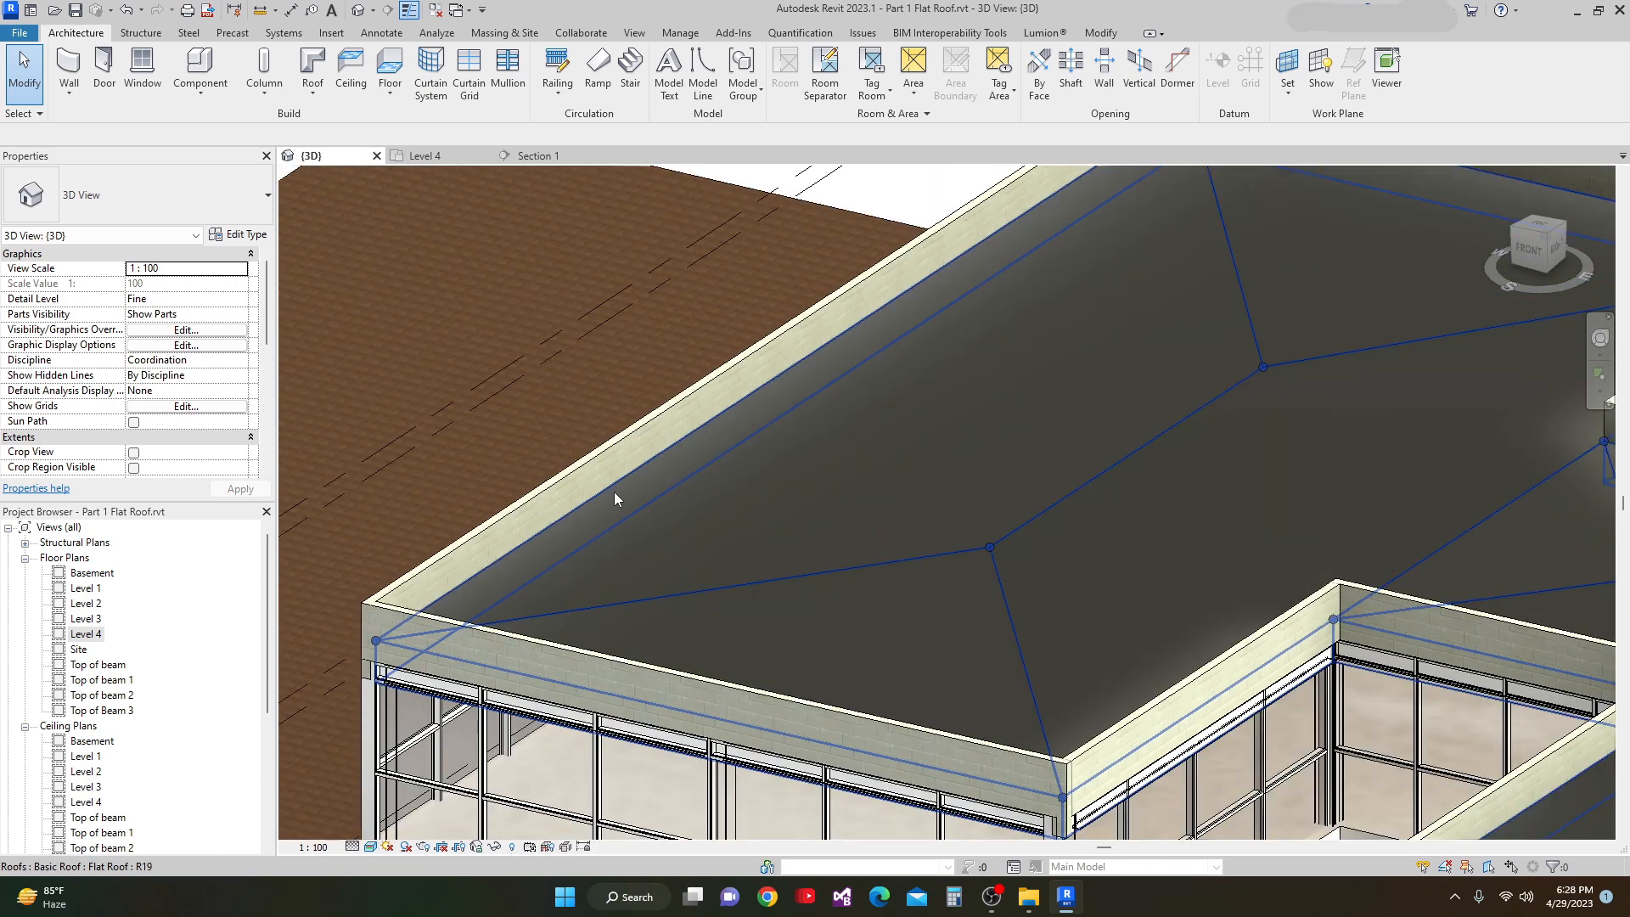
scroll(511, 530, "down", 3)
scroll(740, 419, "up", 4)
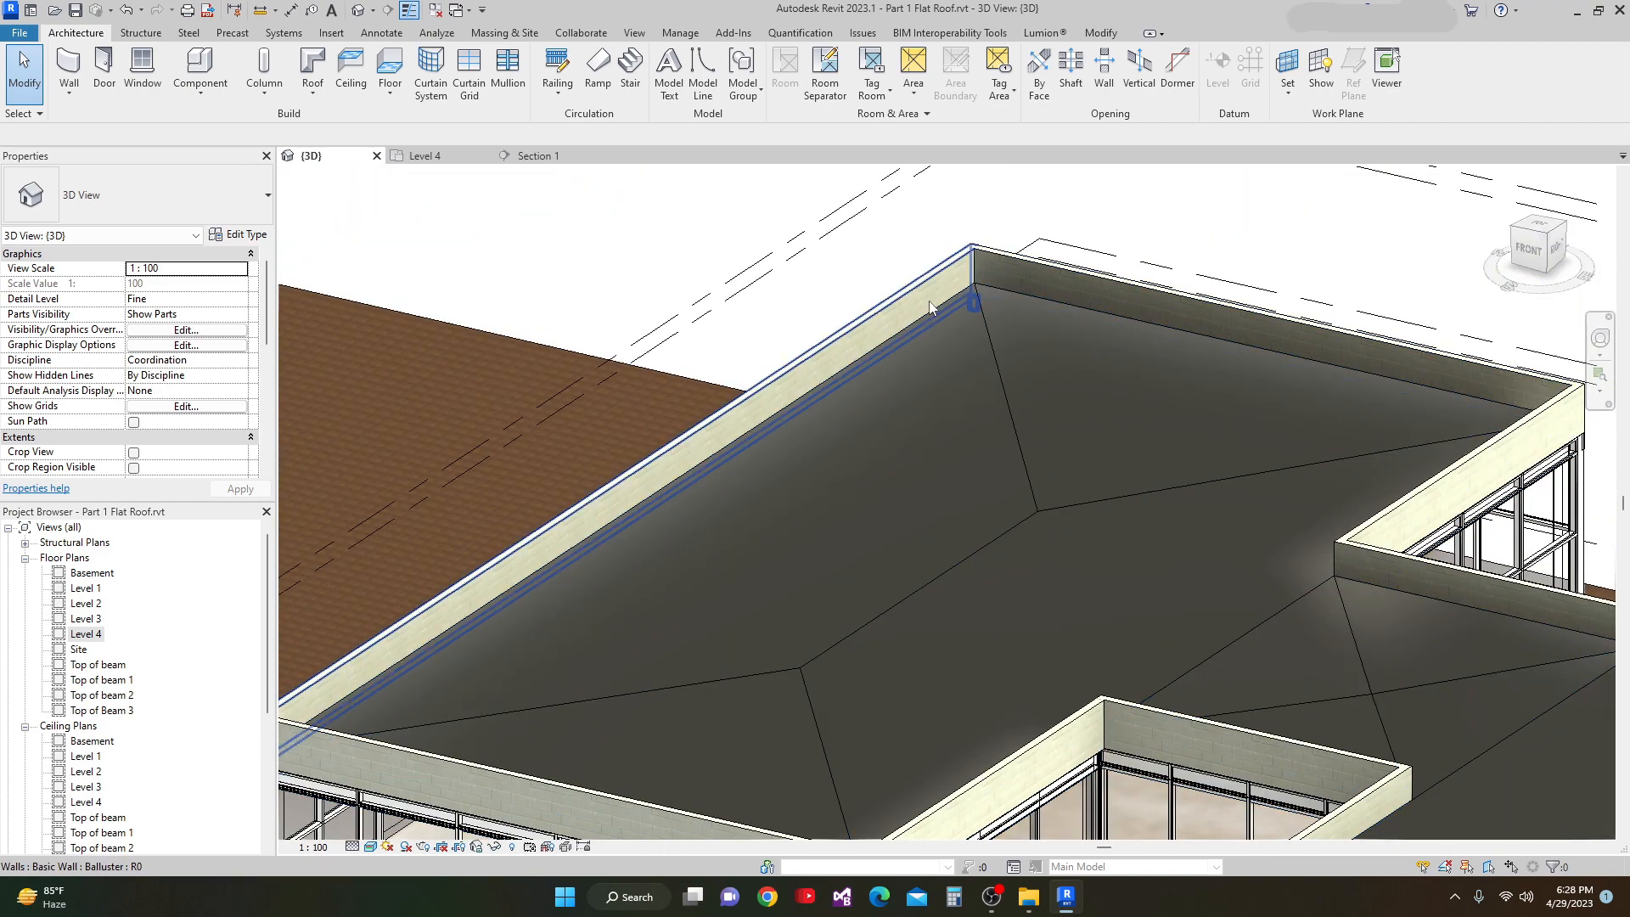
scroll(906, 321, "down", 5)
middle_click_drag(864, 393, 822, 429)
scroll(821, 429, "down", 5)
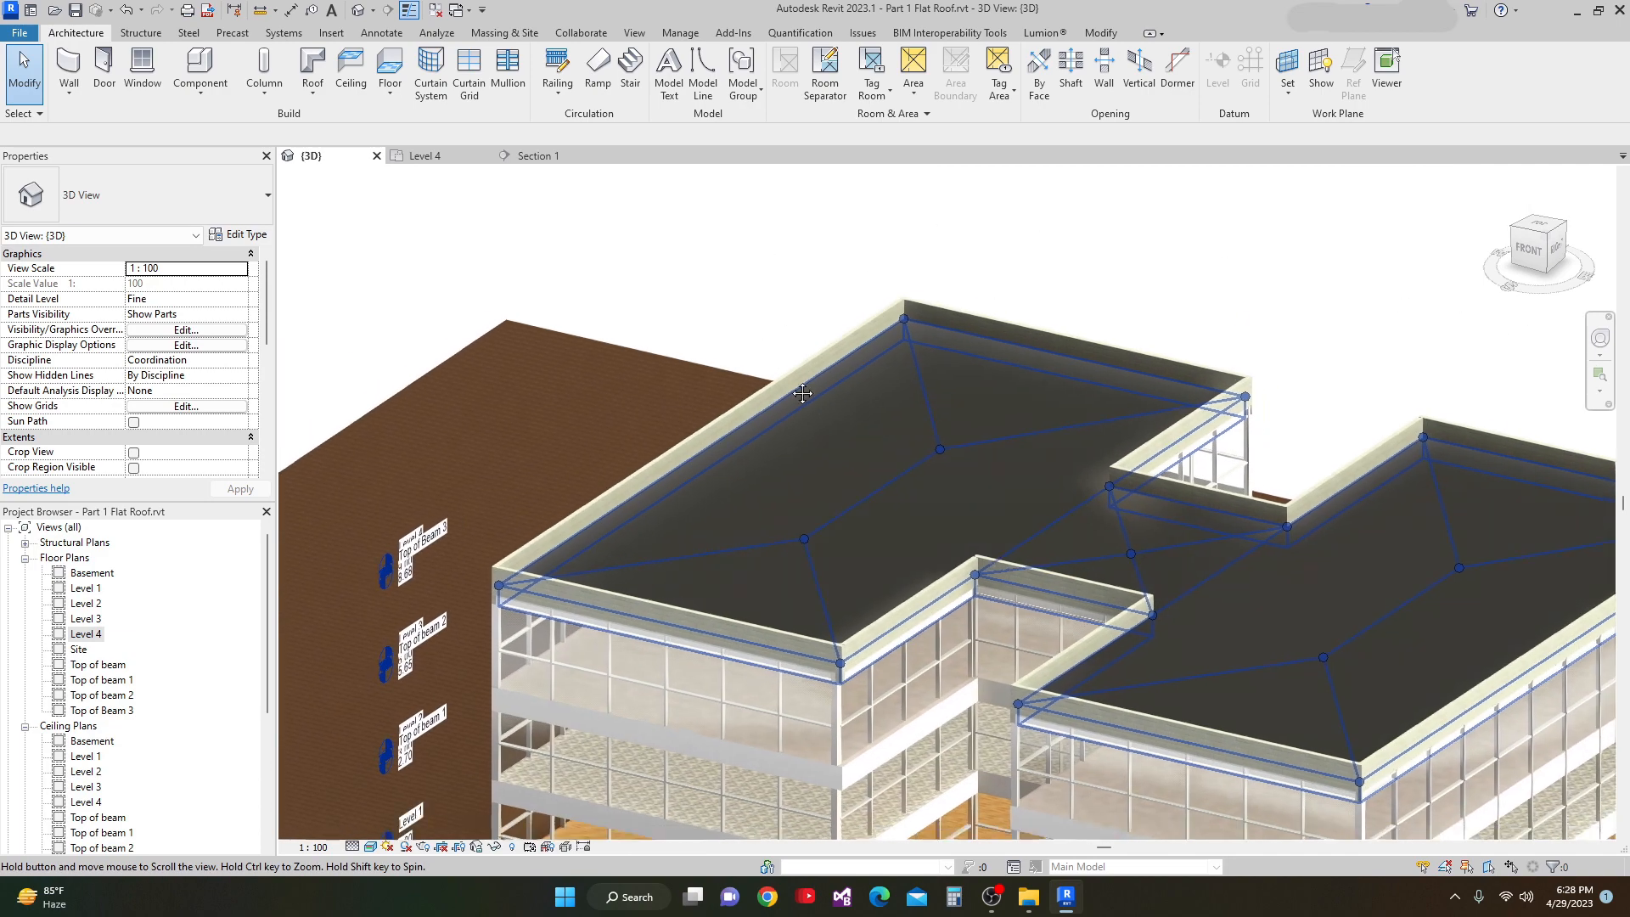
scroll(799, 384, "up", 6)
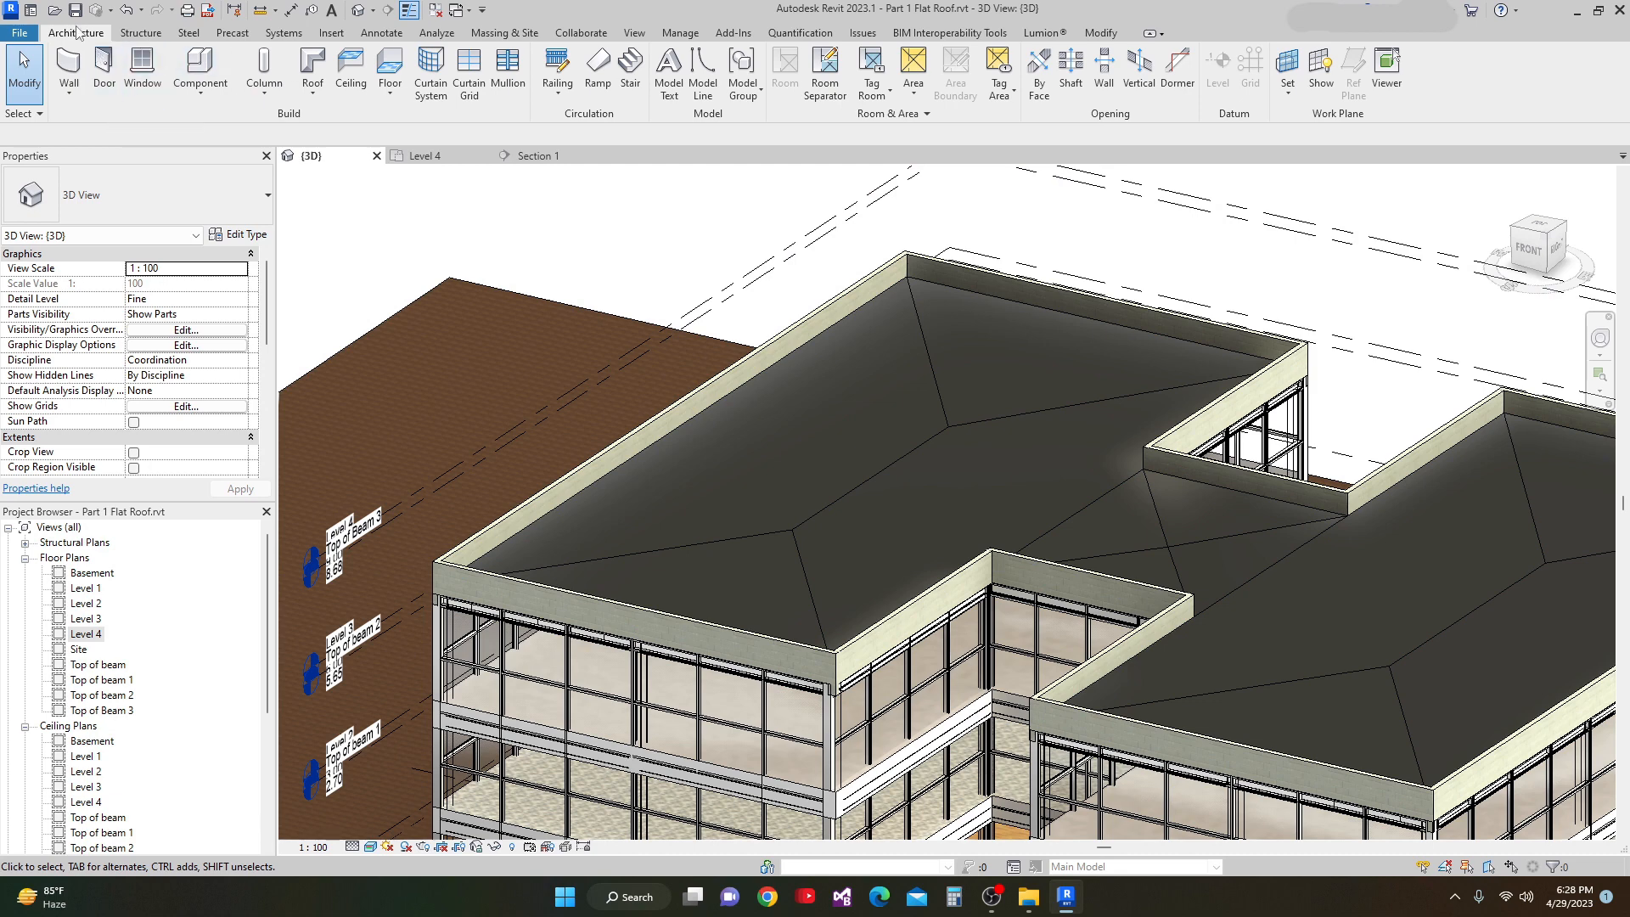
Step: Create an in-place model in the Roofs category with the name Roofs 1
left_click(200, 96)
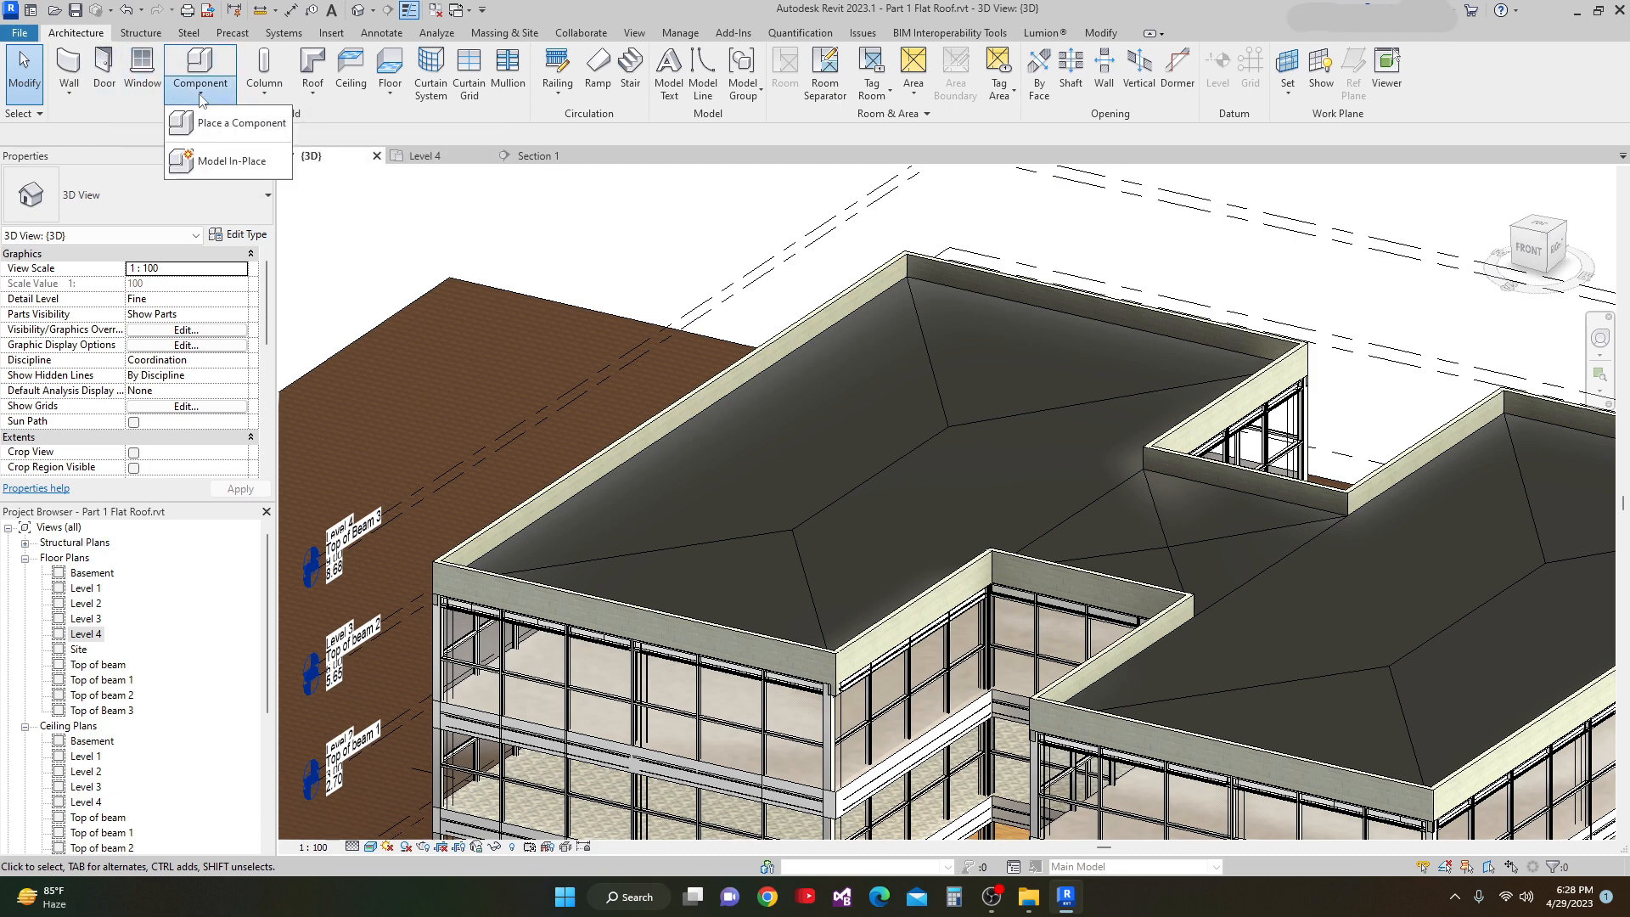
left_click(216, 163)
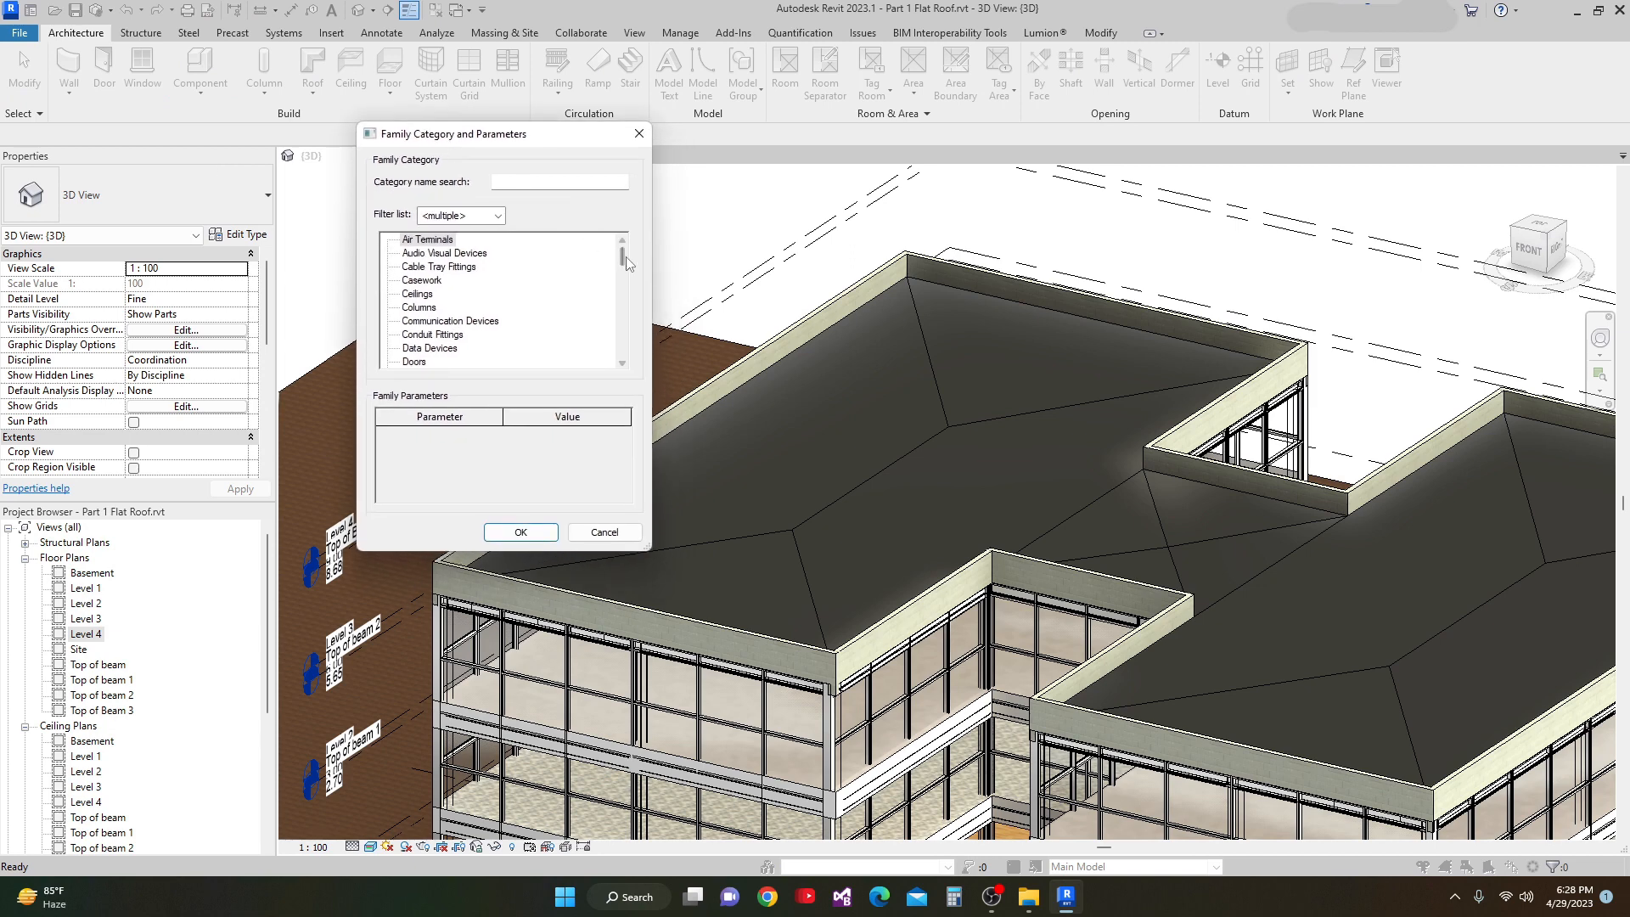
left_click_drag(620, 279, 624, 375)
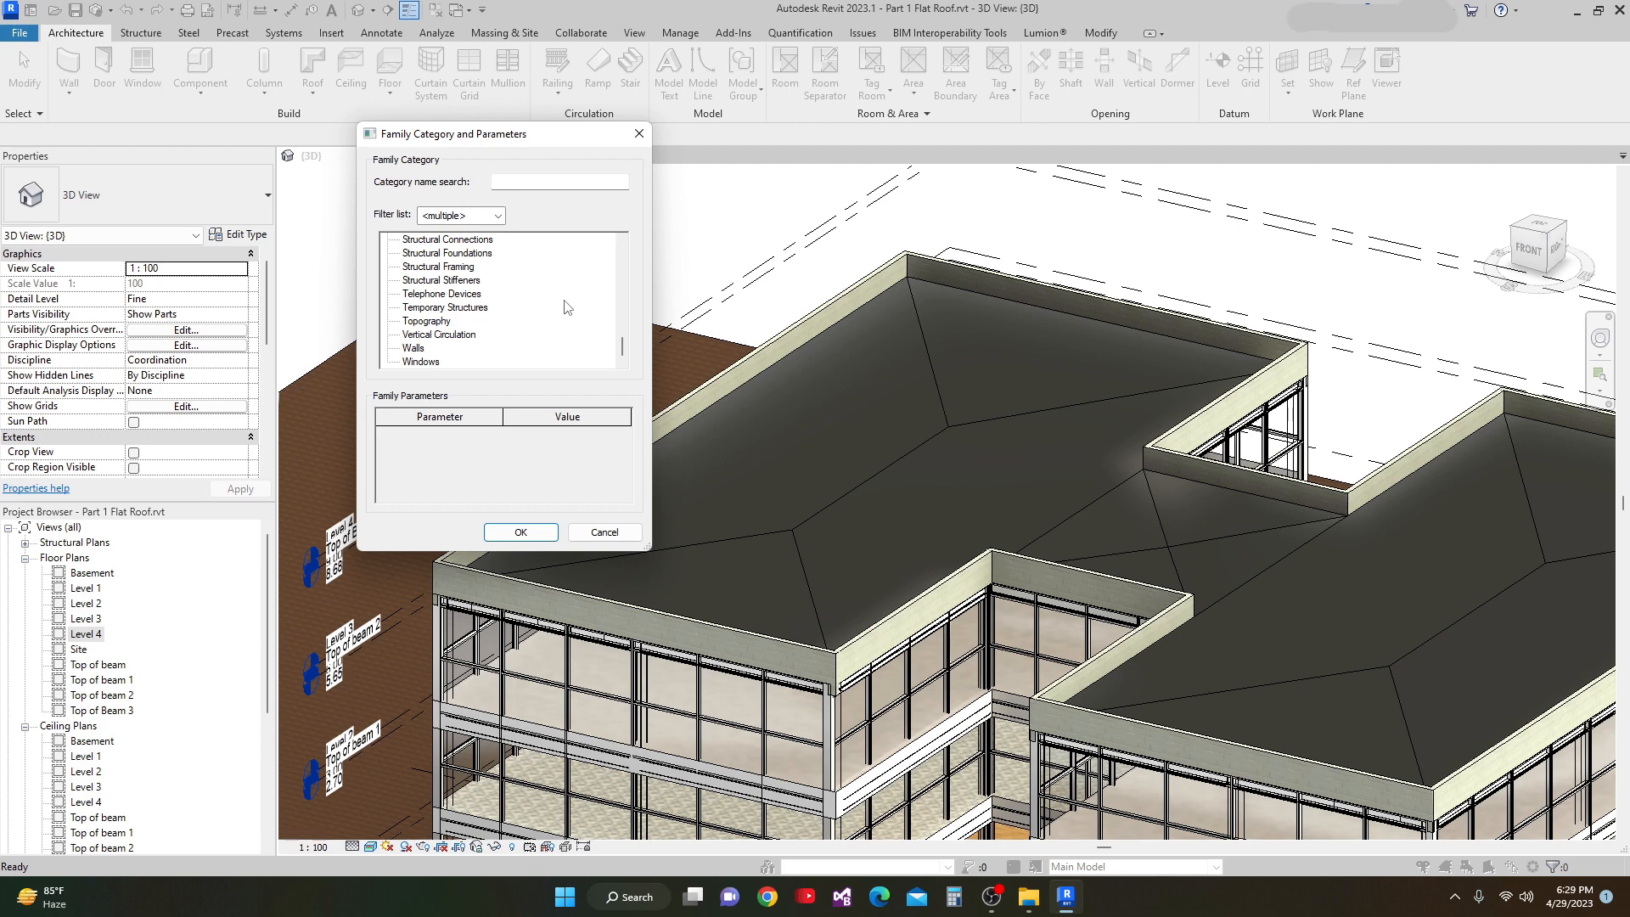
left_click_drag(621, 339, 610, 319)
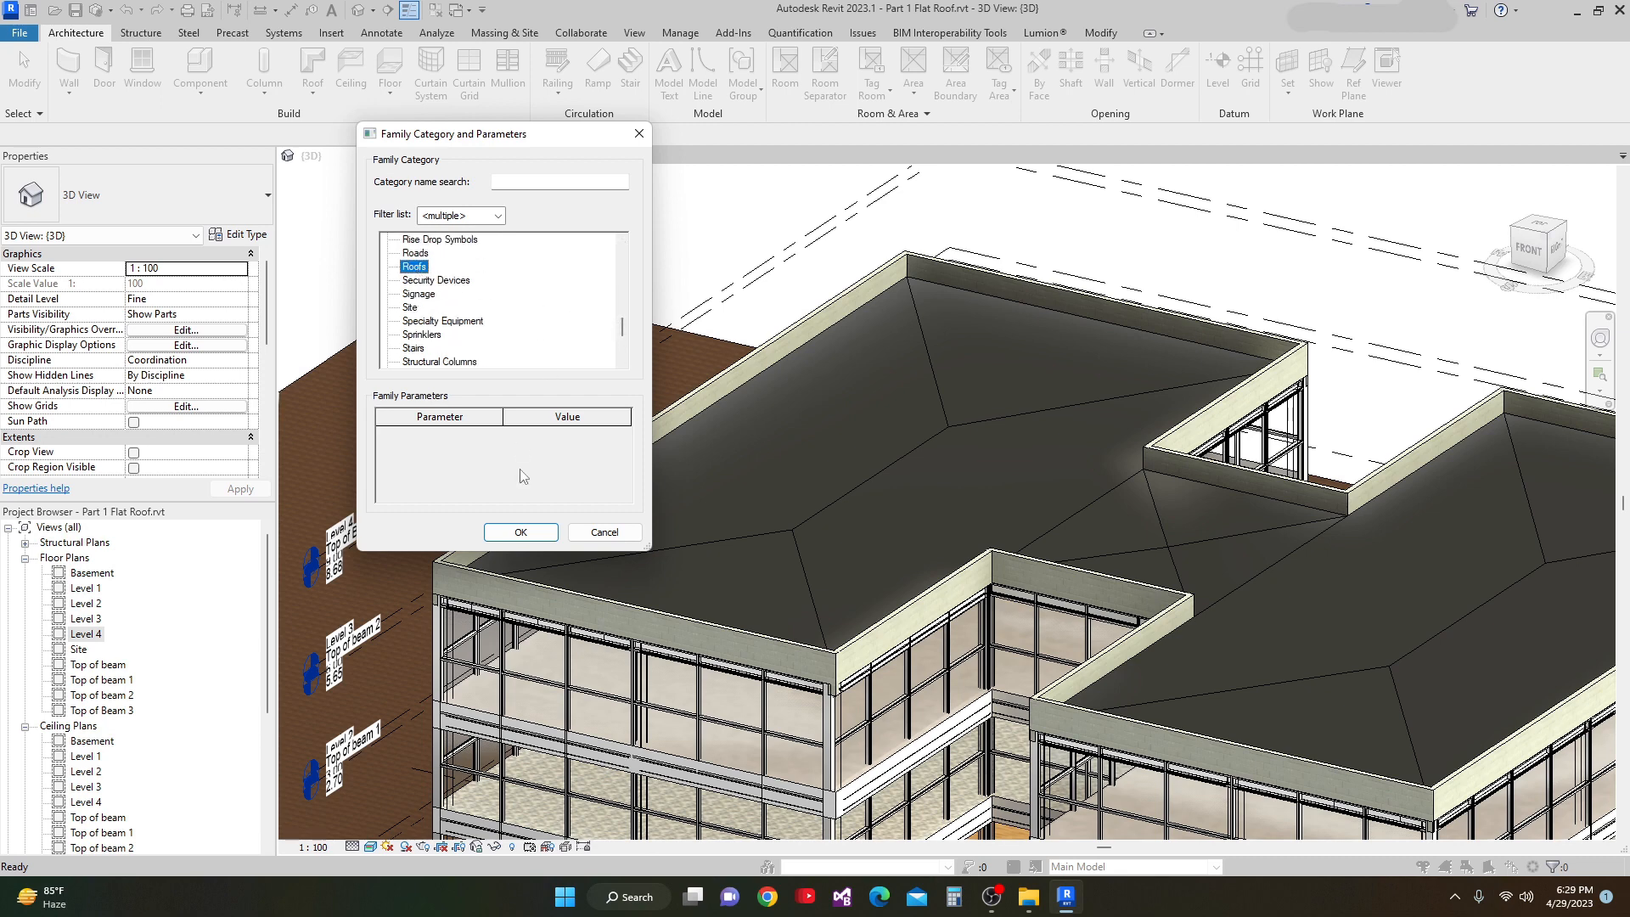
left_click(521, 532)
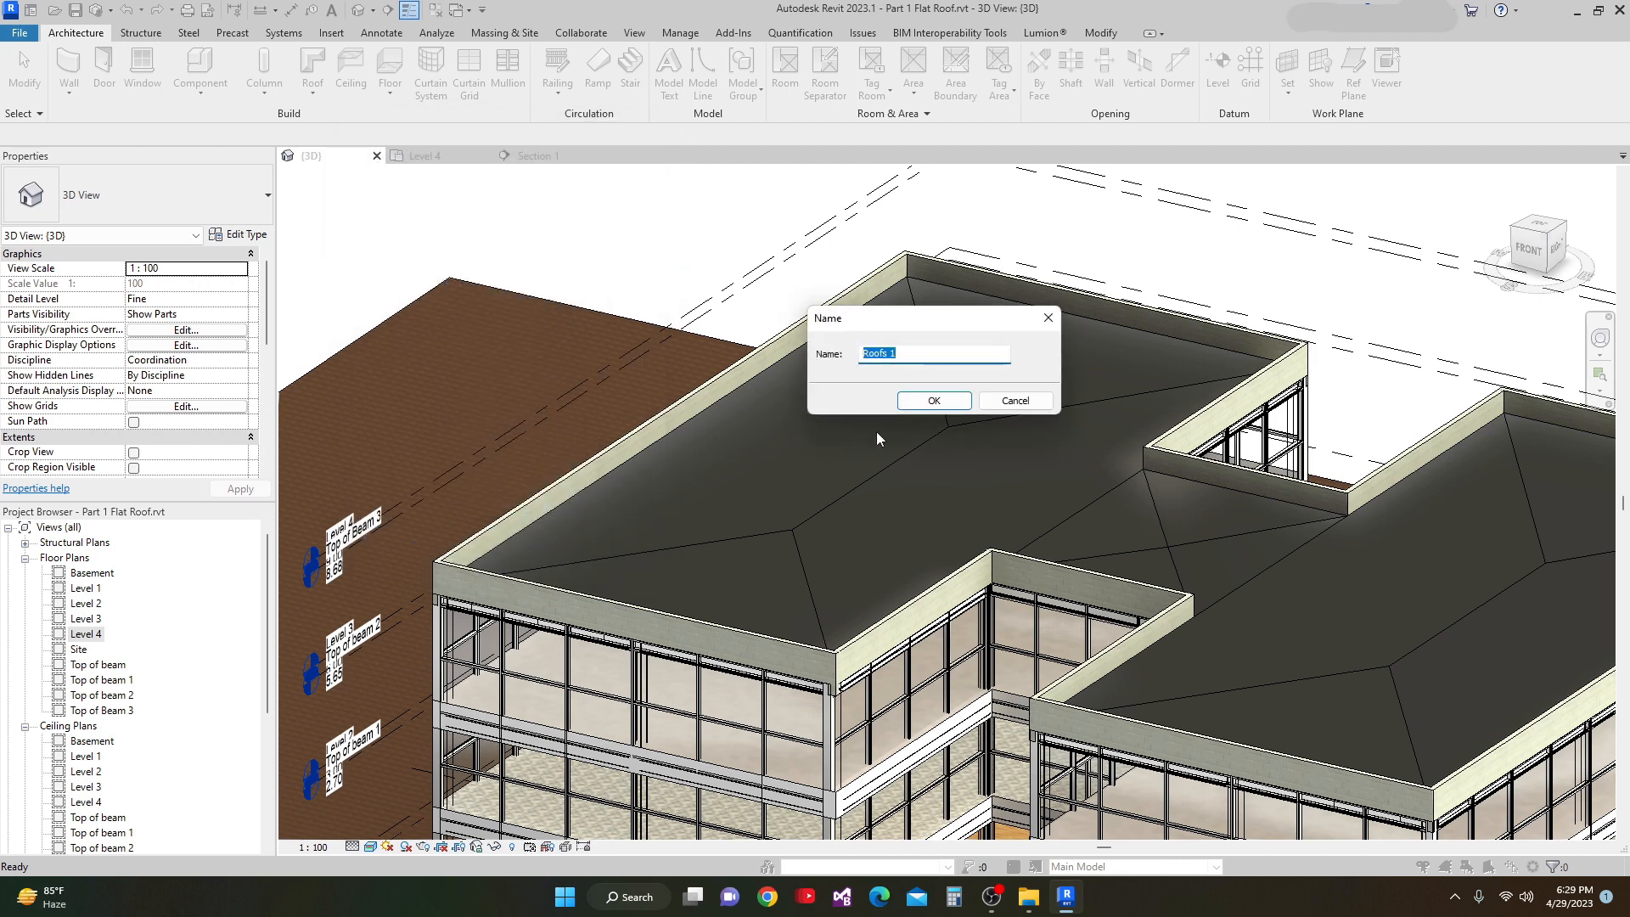
left_click(932, 400)
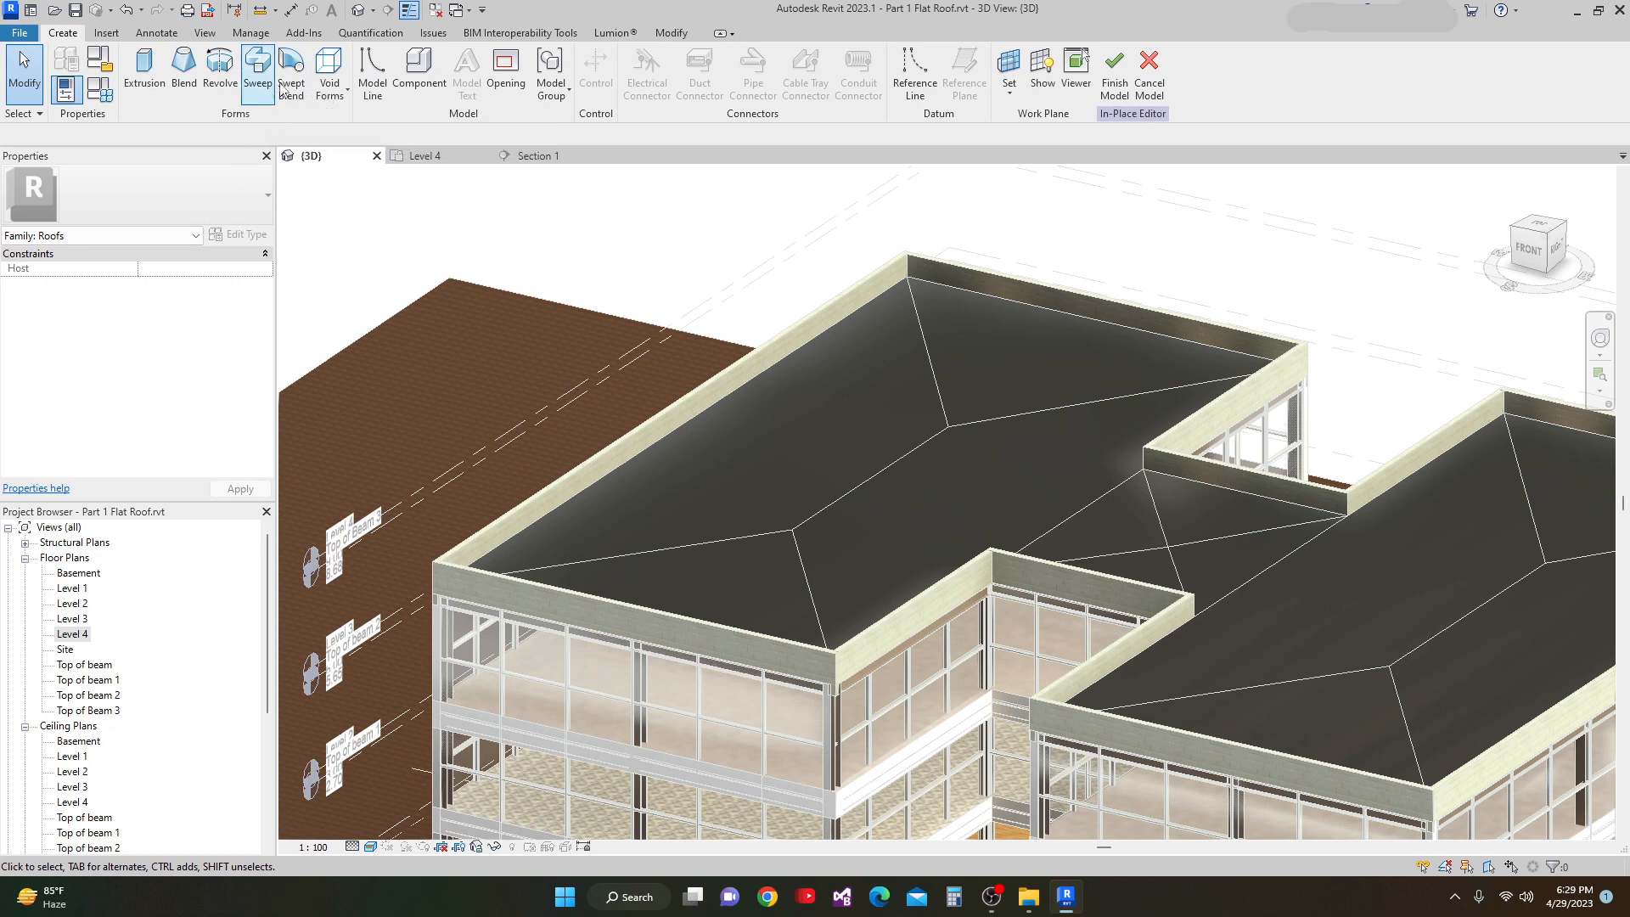
Step: Start a sweep with a picked path and pick the west wing's outer, north and inner recess roof edges along the parapet
left_click(257, 72)
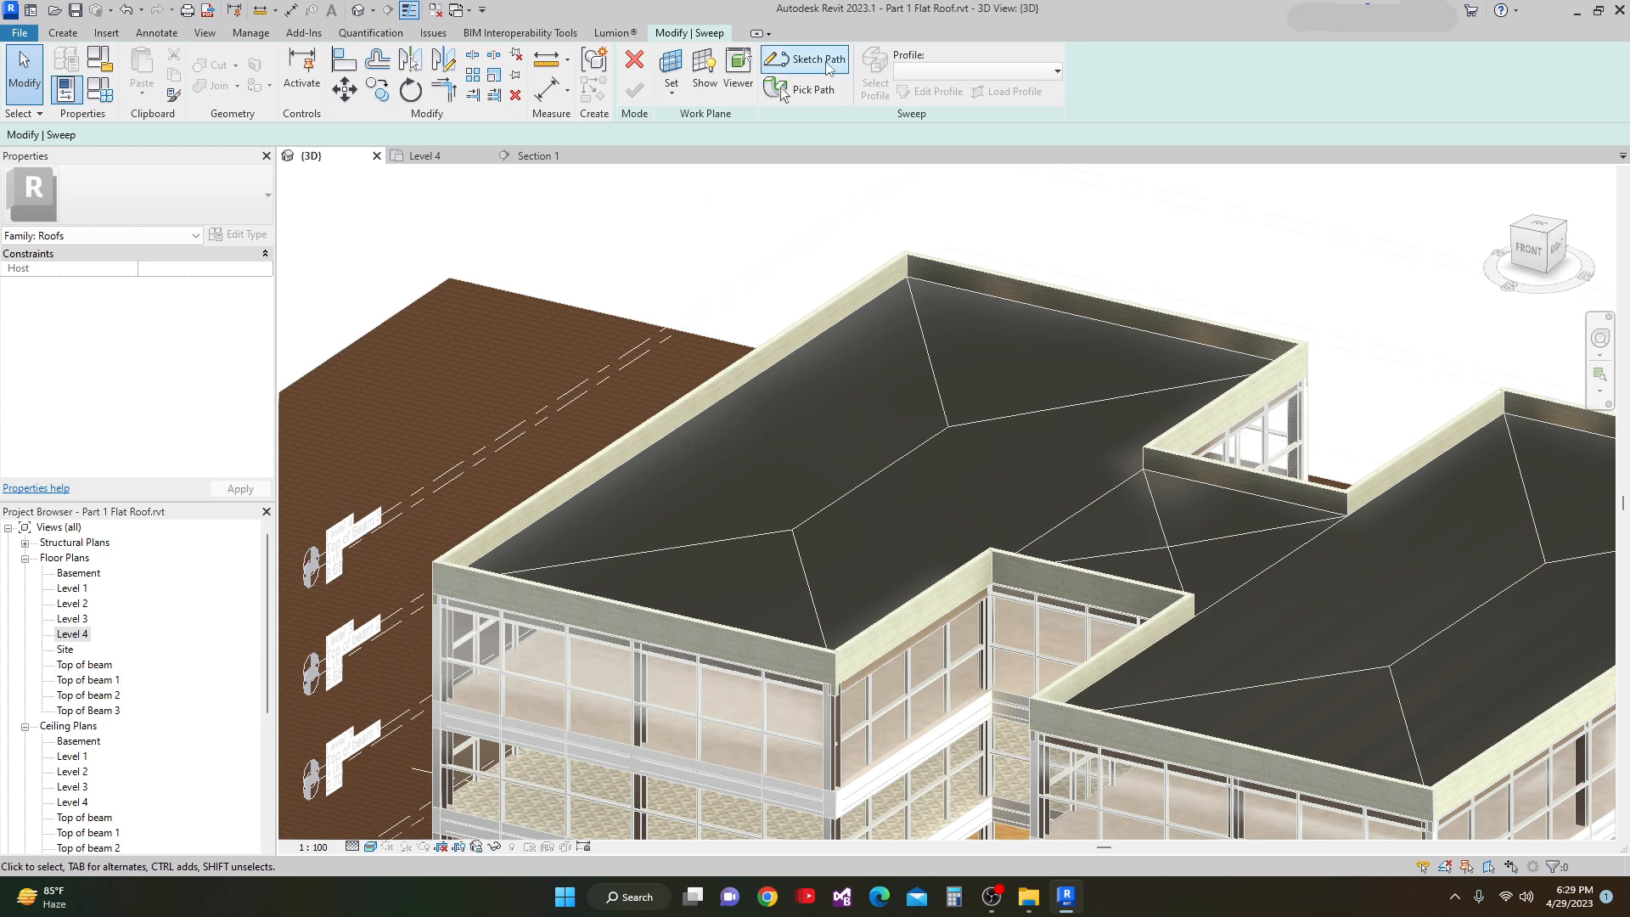
left_click(817, 91)
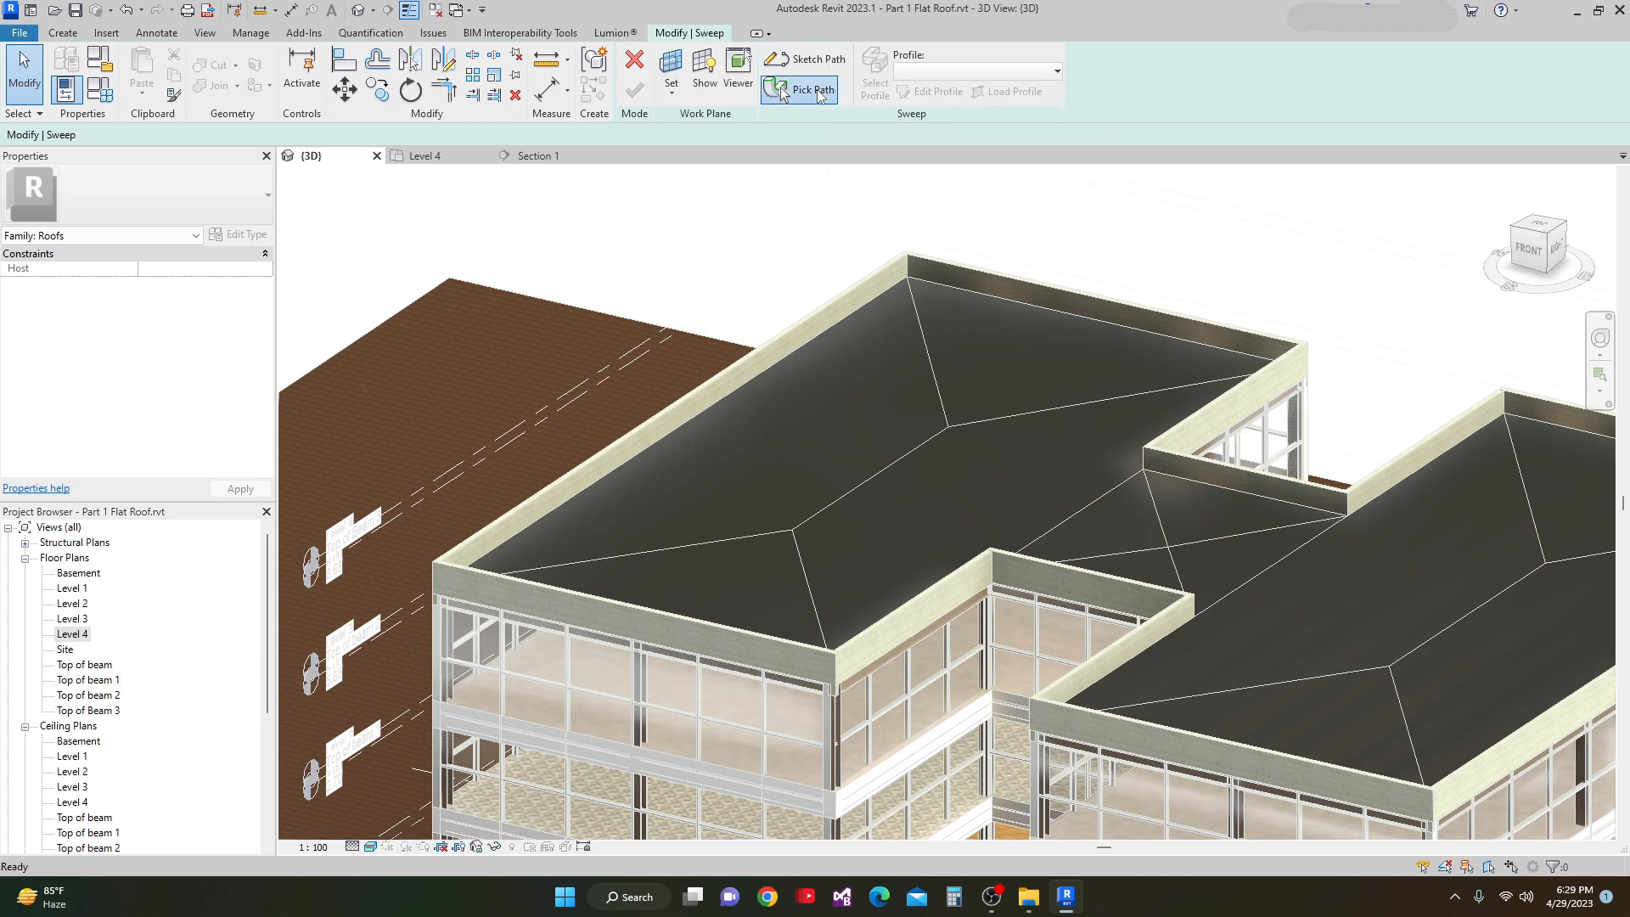
left_click(700, 412)
left_click(1003, 302)
middle_click_drag(976, 335, 1095, 509, "shift")
scroll(914, 402, "up", 2)
left_click(760, 406)
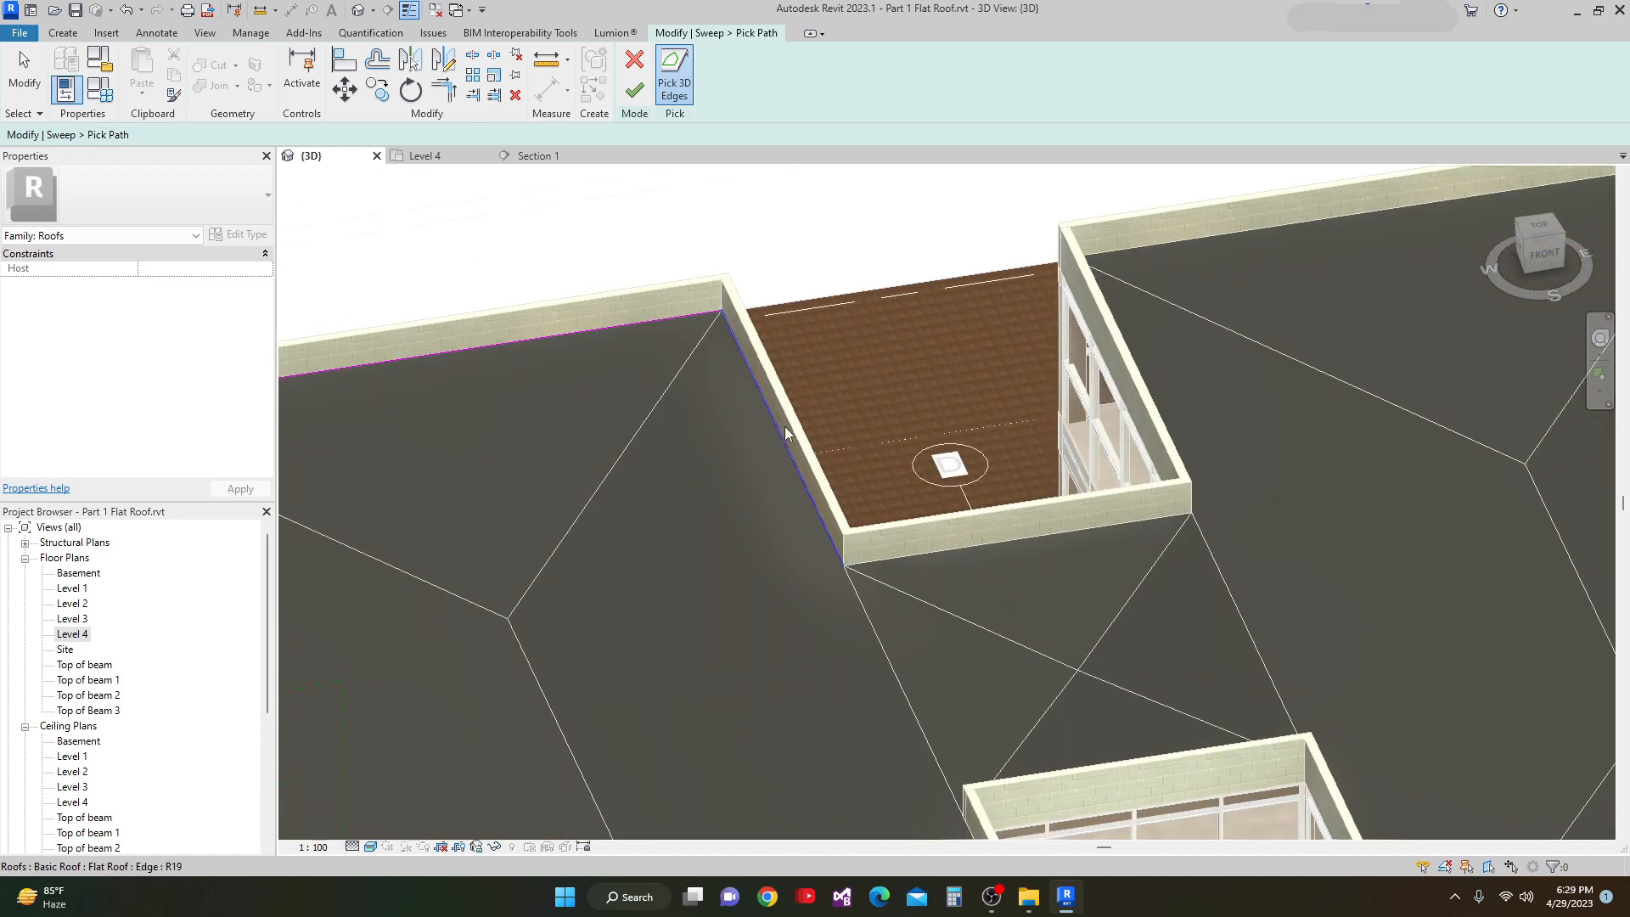
Step: Add the central link's north roof edge and the east wing's adjoining recess edge to the sweep path
left_click(1102, 540)
scroll(1106, 542, "down", 2)
middle_click_drag(1143, 552, 399, 471, "shift")
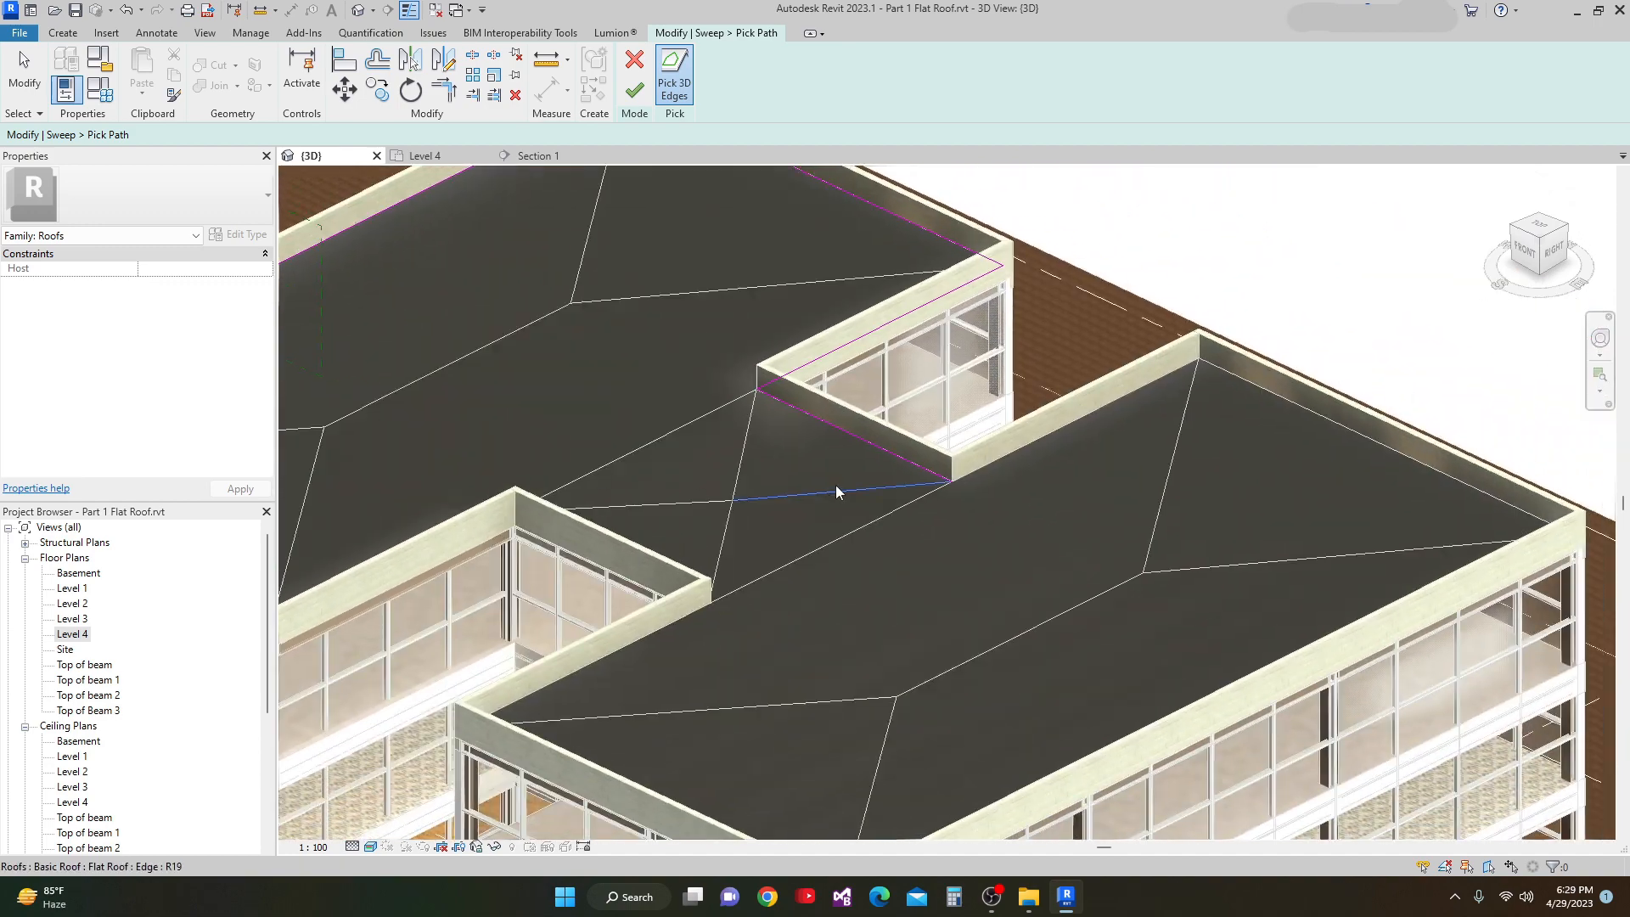
left_click(1011, 450)
middle_click_drag(1067, 516, 1151, 660)
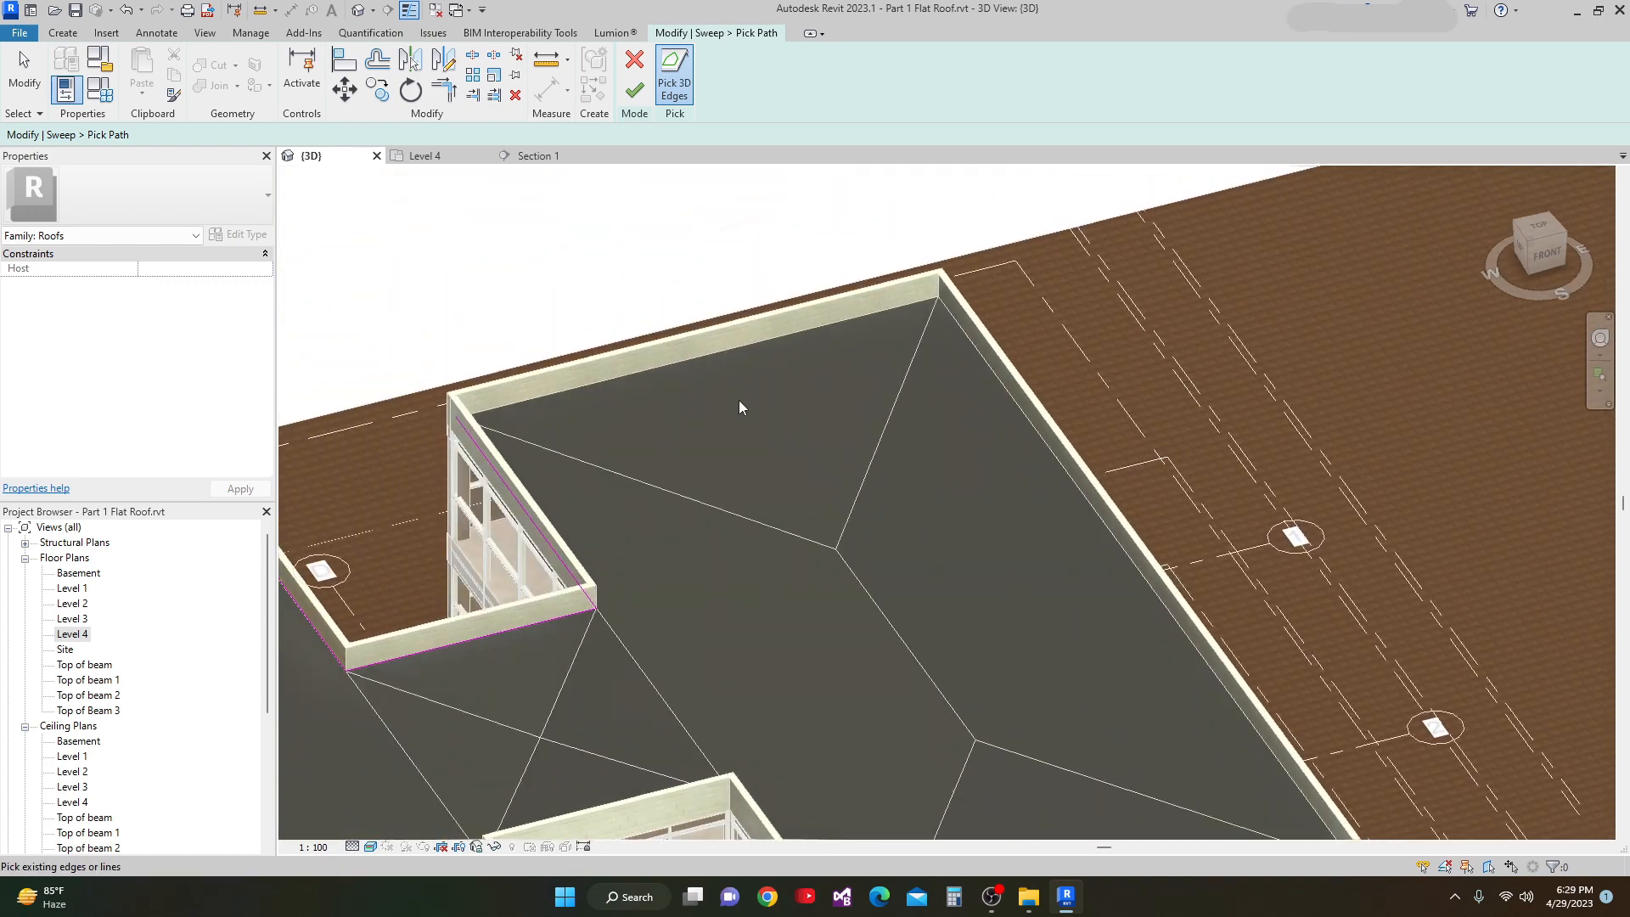
Step: Pick the remaining roof edges around the east wing, the link's south side and the west wing to close the sweep path, and finish it
middle_click_drag(779, 459, 1213, 593, "shift")
scroll(798, 522, "up", 2)
scroll(747, 454, "down", 2)
scroll(778, 521, "up", 1)
middle_click_drag(778, 521, 1146, 556)
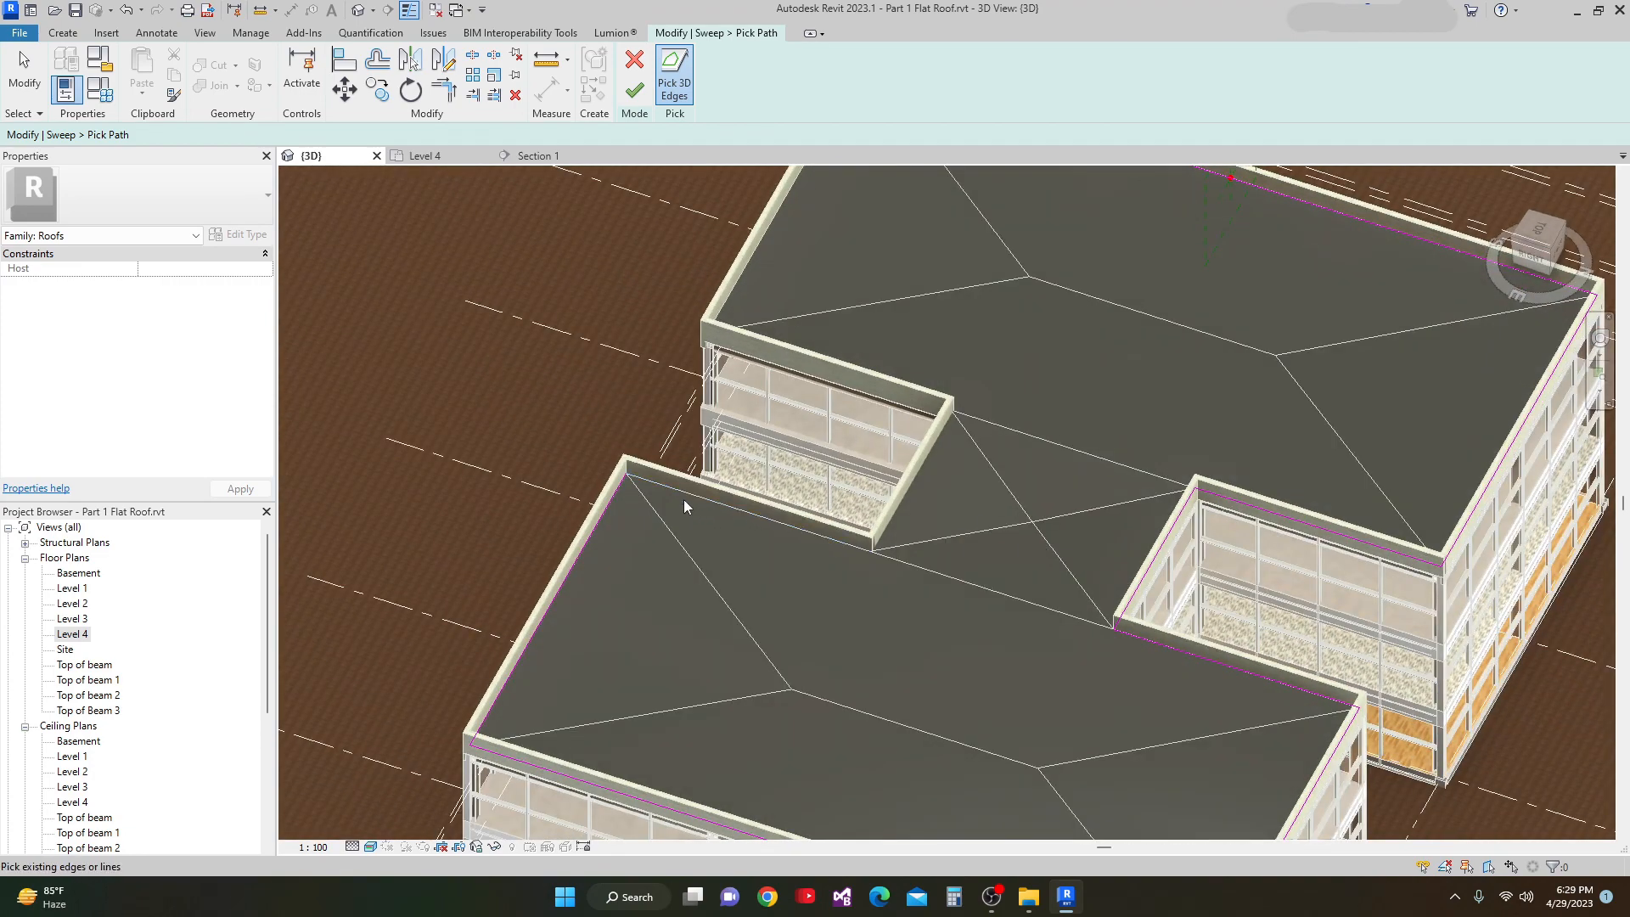
middle_click_drag(954, 565, 747, 586, "shift")
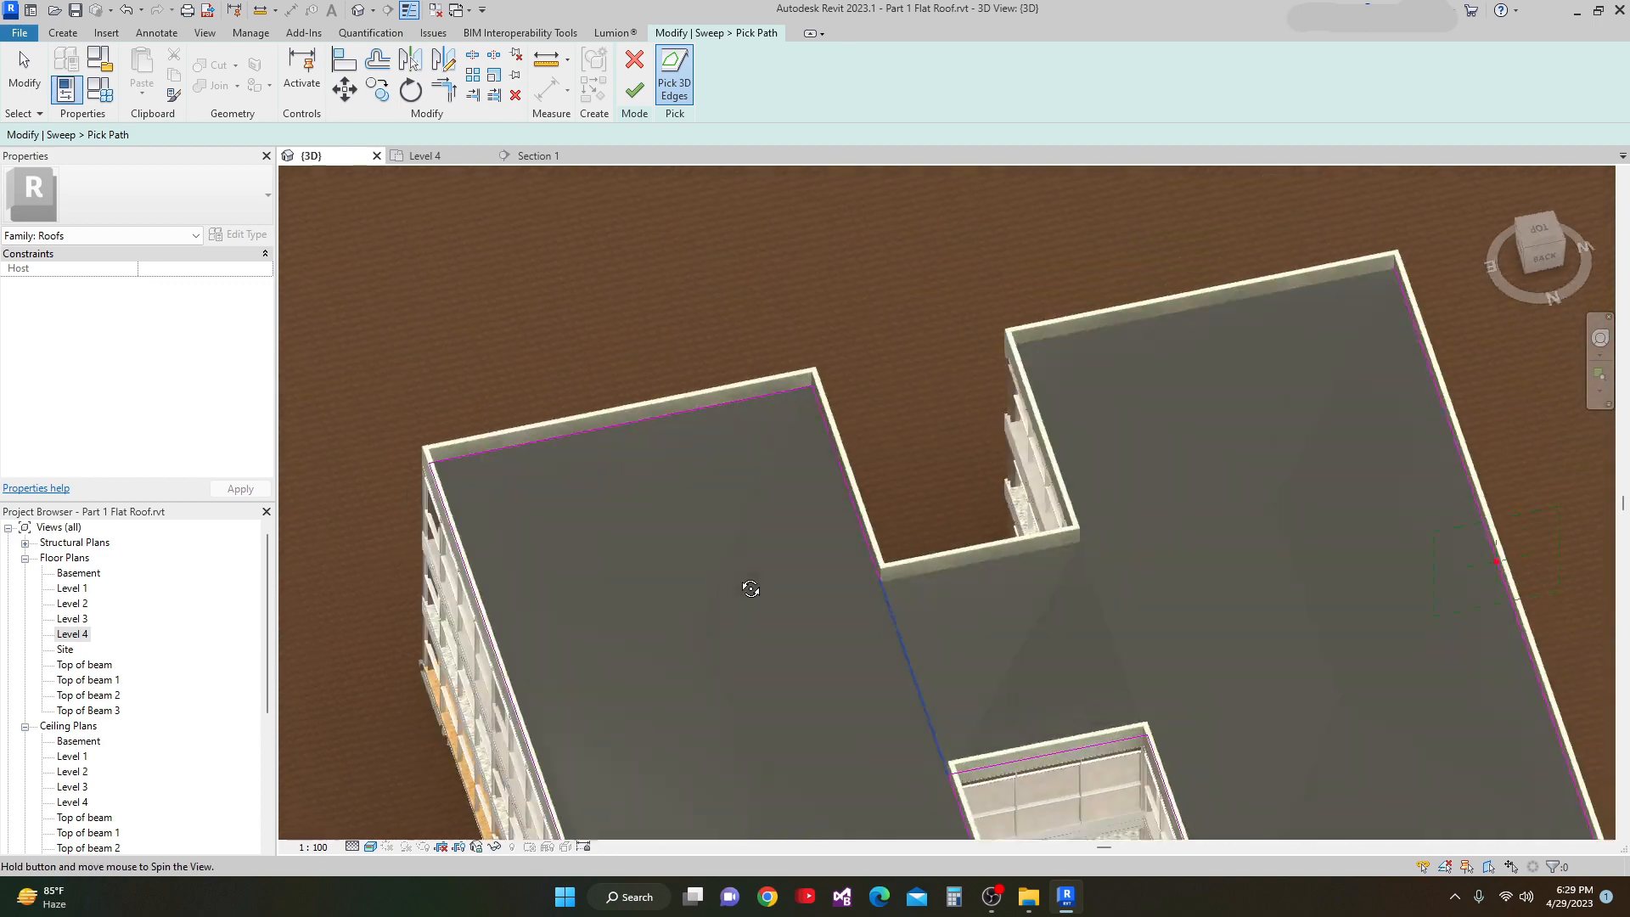
middle_click_drag(925, 577, 1230, 614, "shift")
middle_click_drag(1040, 535, 1005, 683)
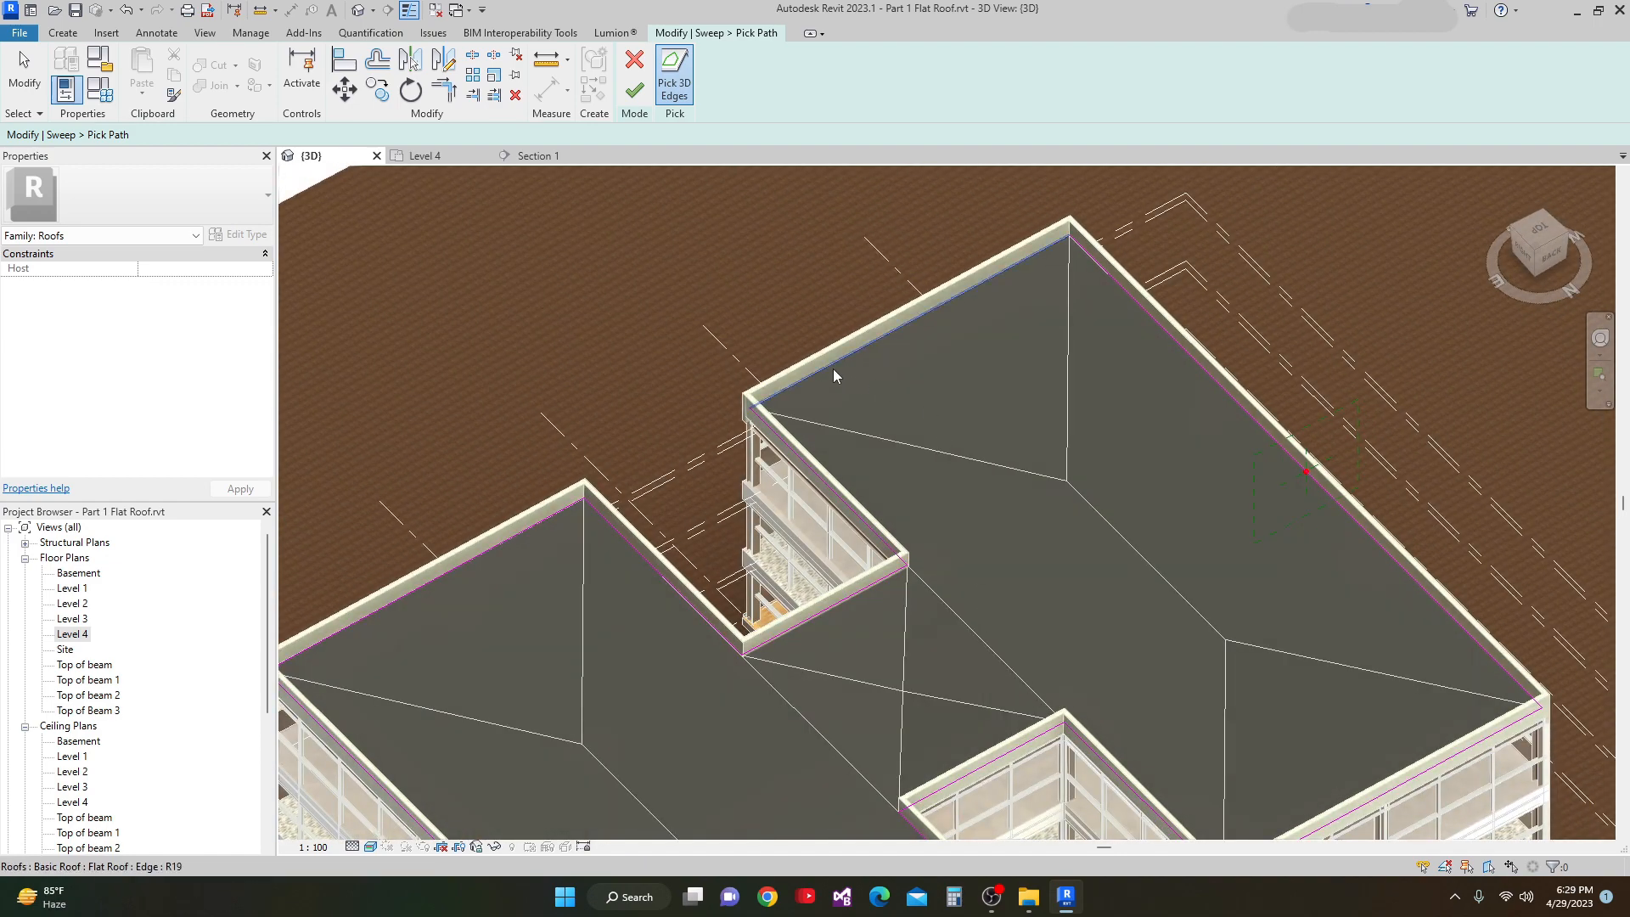
scroll(850, 468, "down", 4)
middle_click_drag(850, 468, 971, 479, "shift")
scroll(1125, 536, "up", 4)
scroll(1109, 594, "up", 1)
scroll(1115, 585, "up", 3)
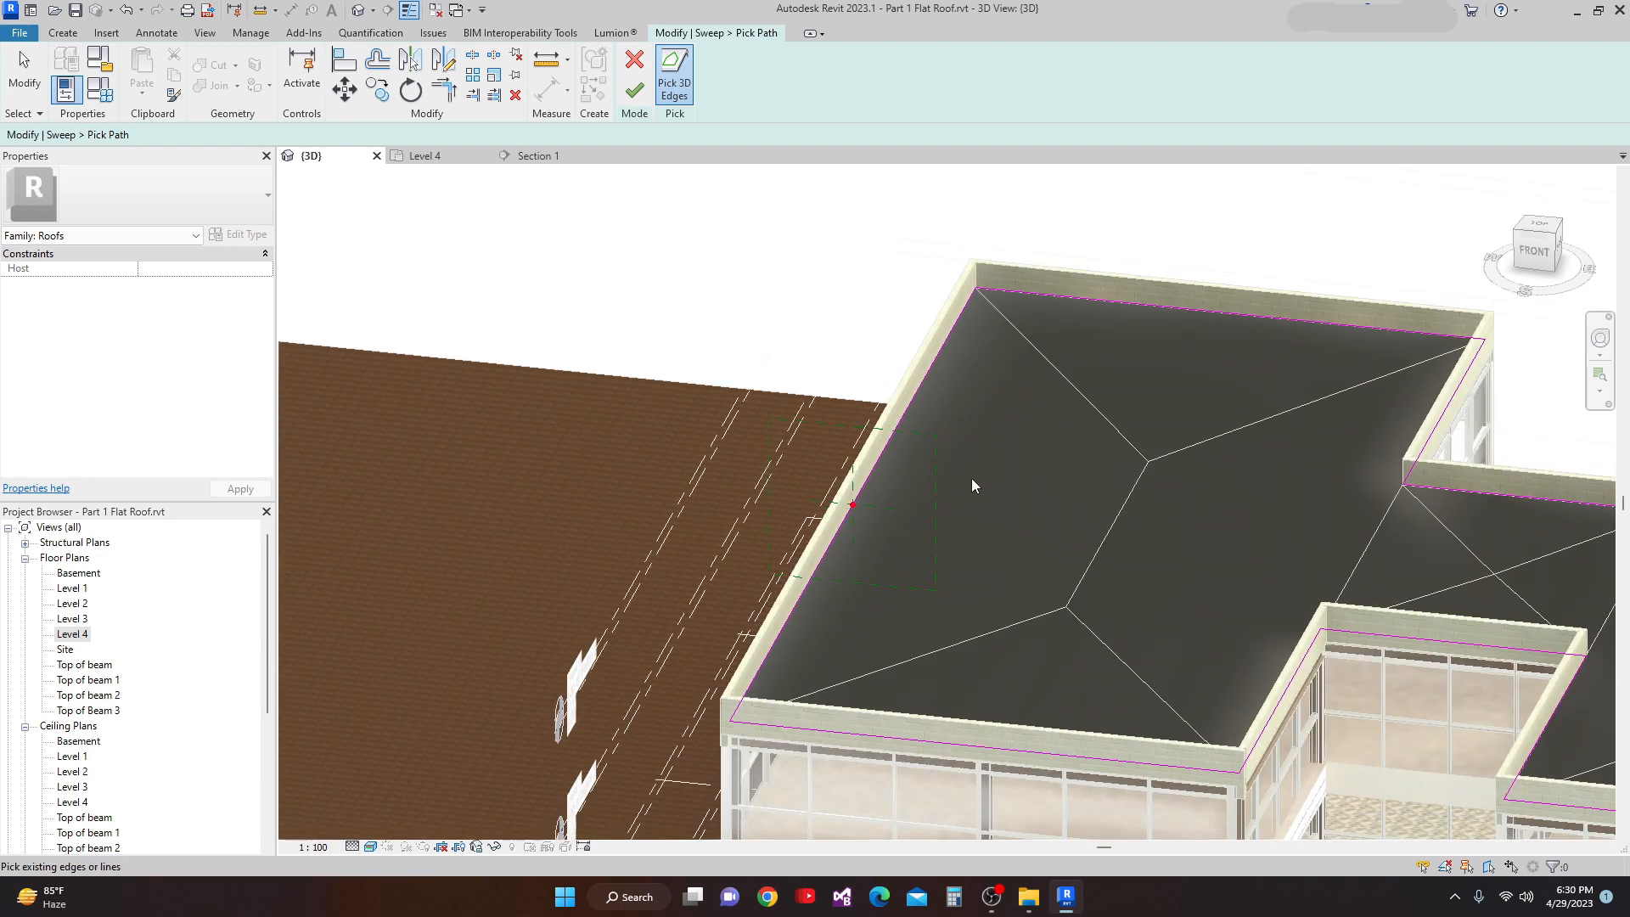
left_click(631, 100)
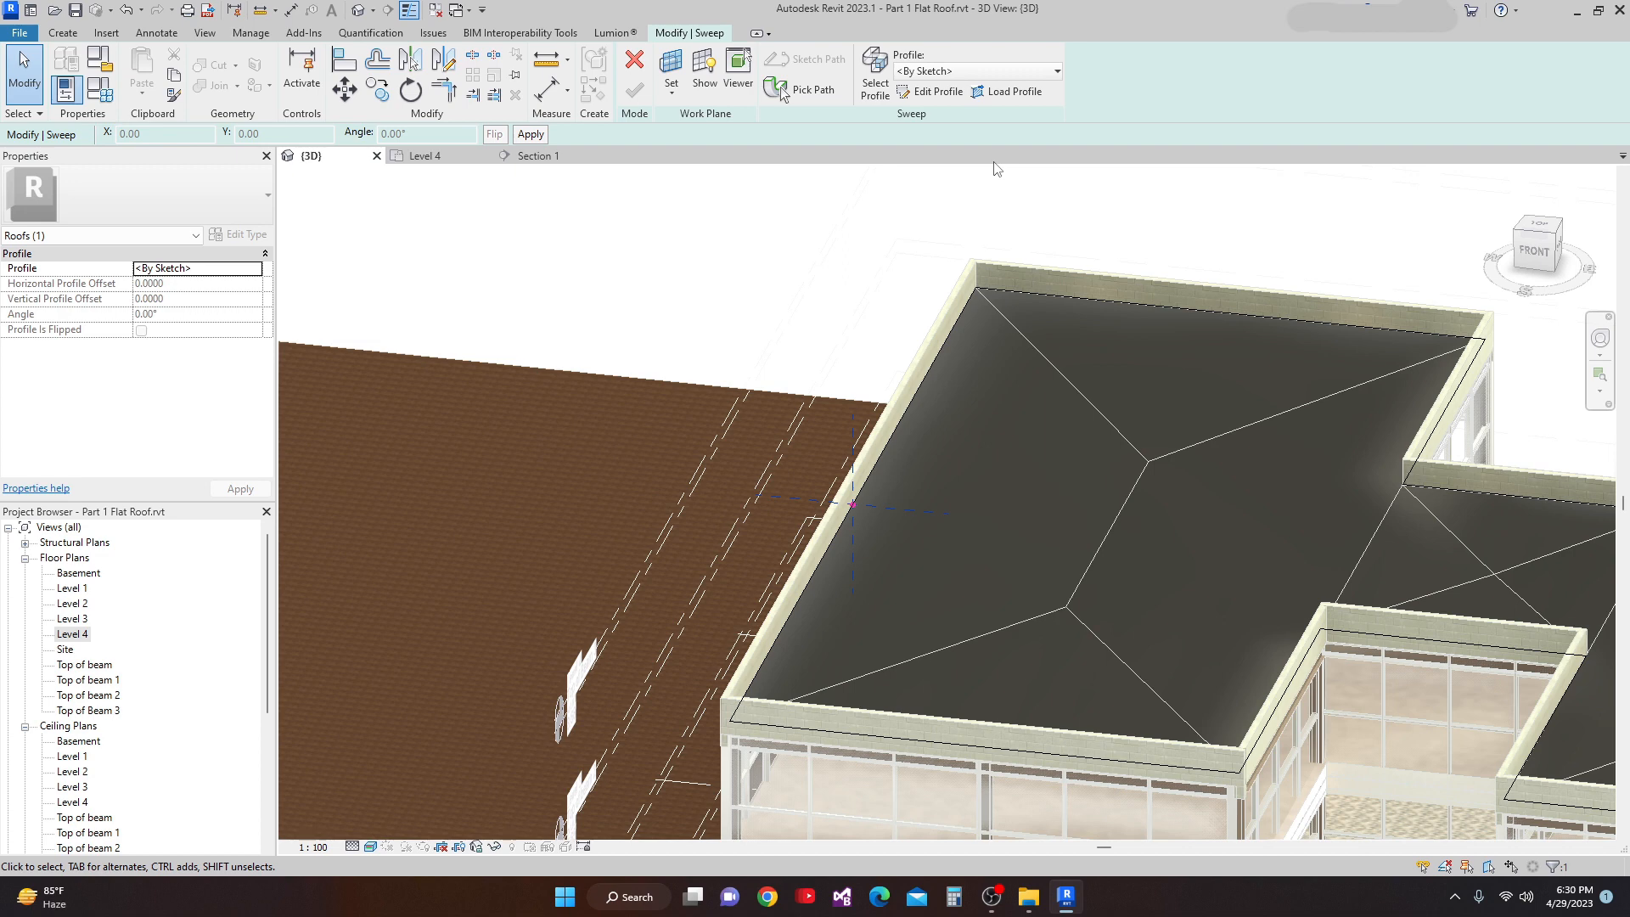
Step: Open the sweep's profile sketch and draw a horizontal base line from the path point at the parapet's inner face over the roof
left_click(931, 92)
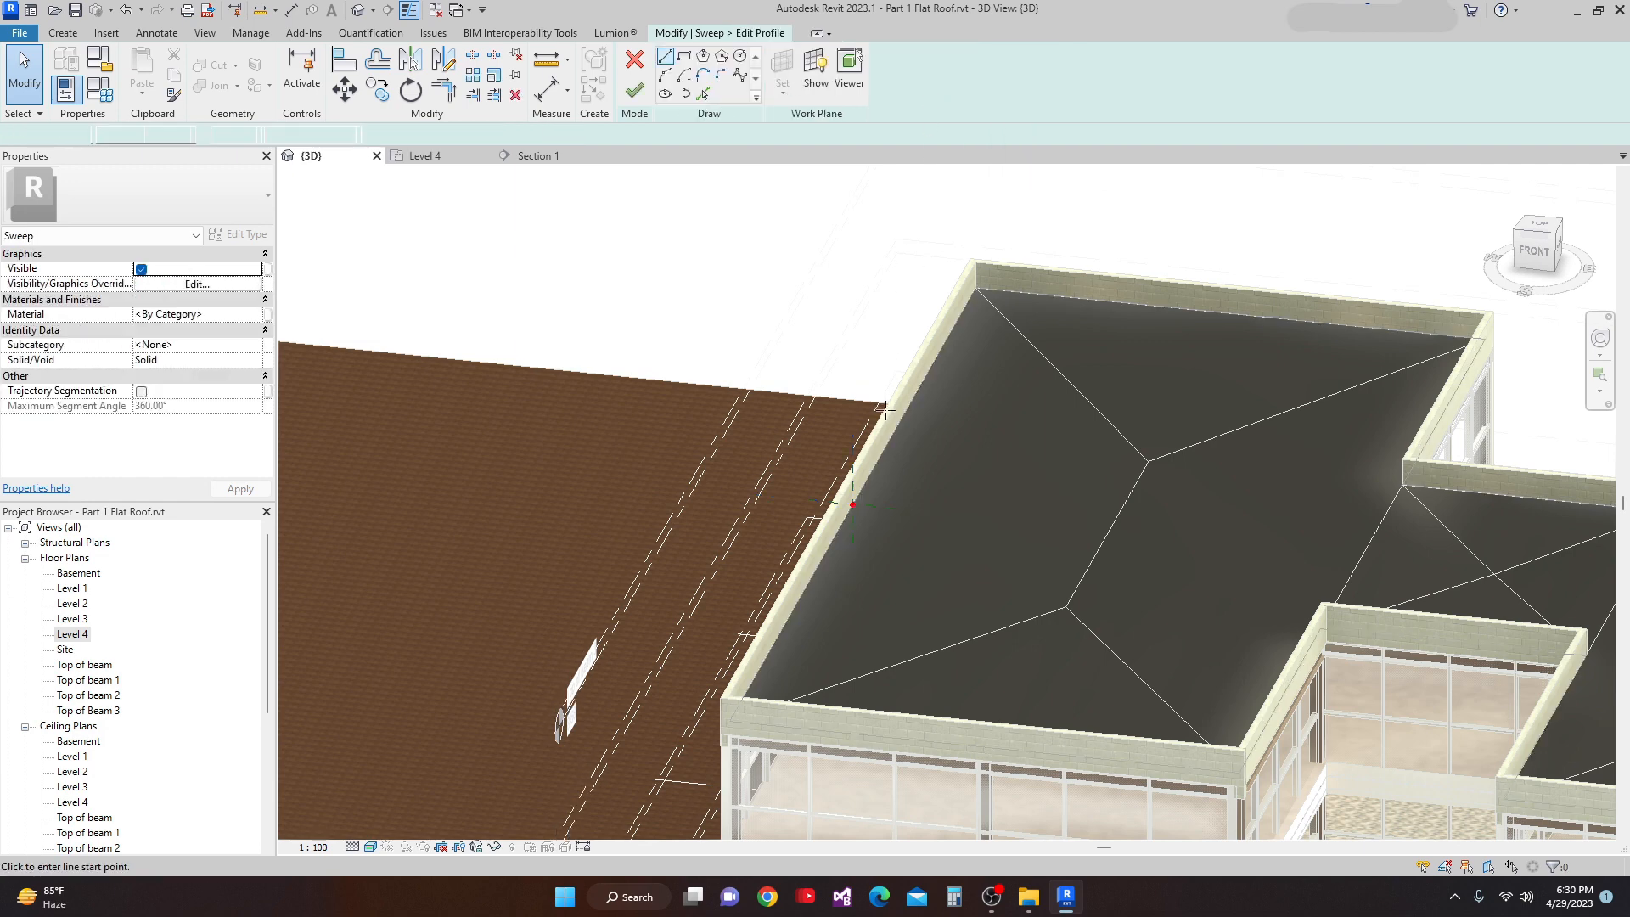
scroll(852, 504, "up", 6)
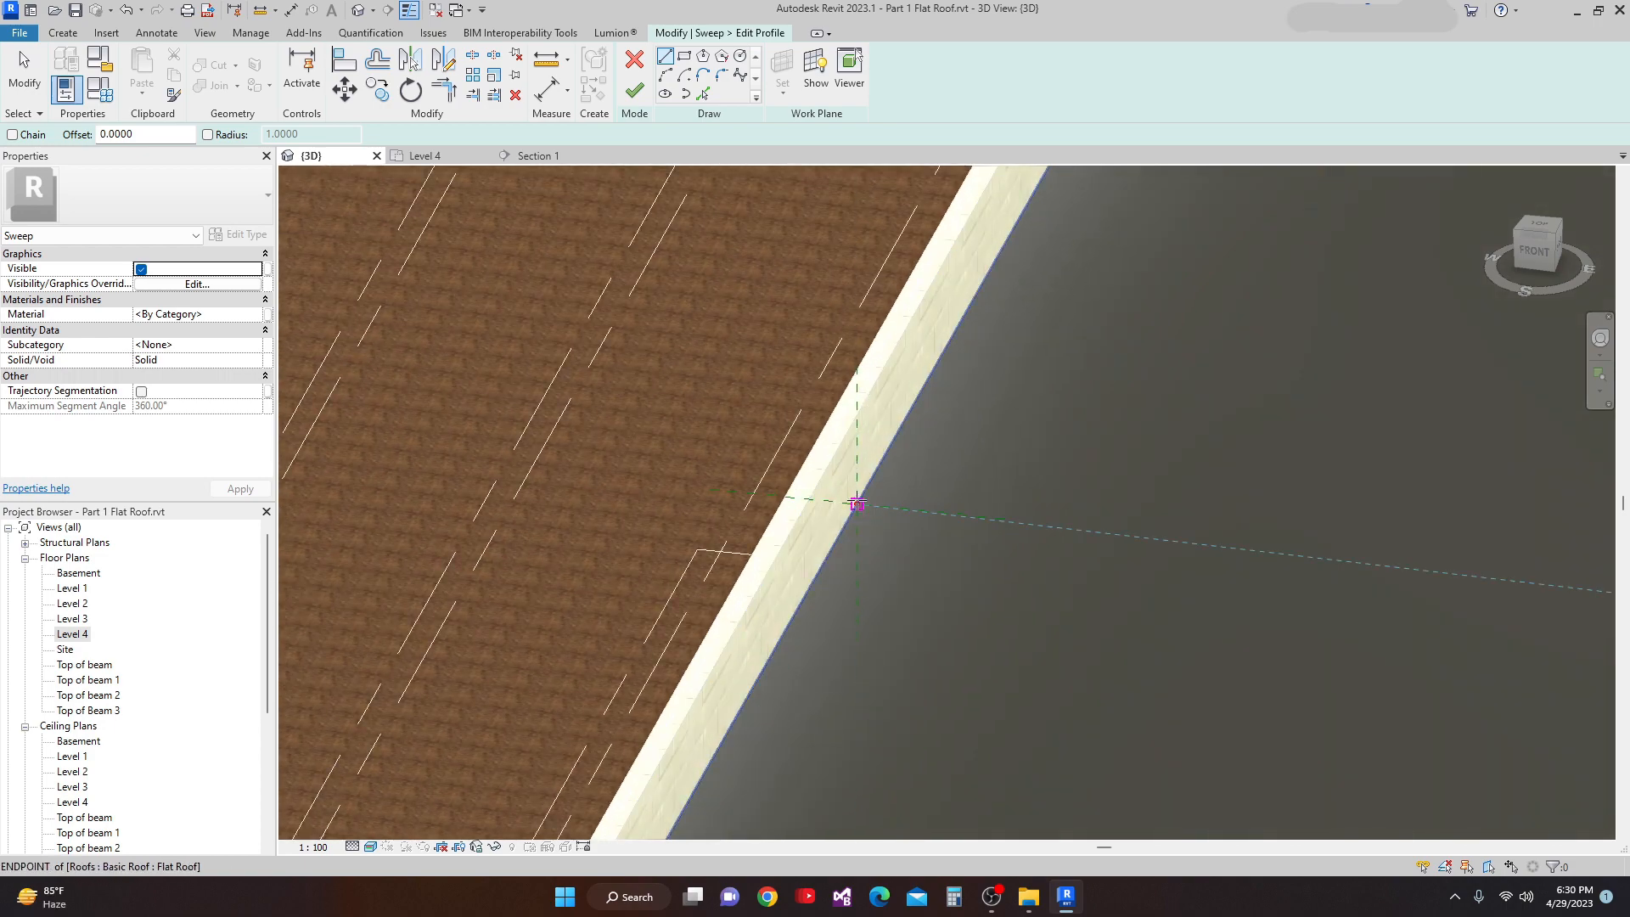
left_click(857, 504)
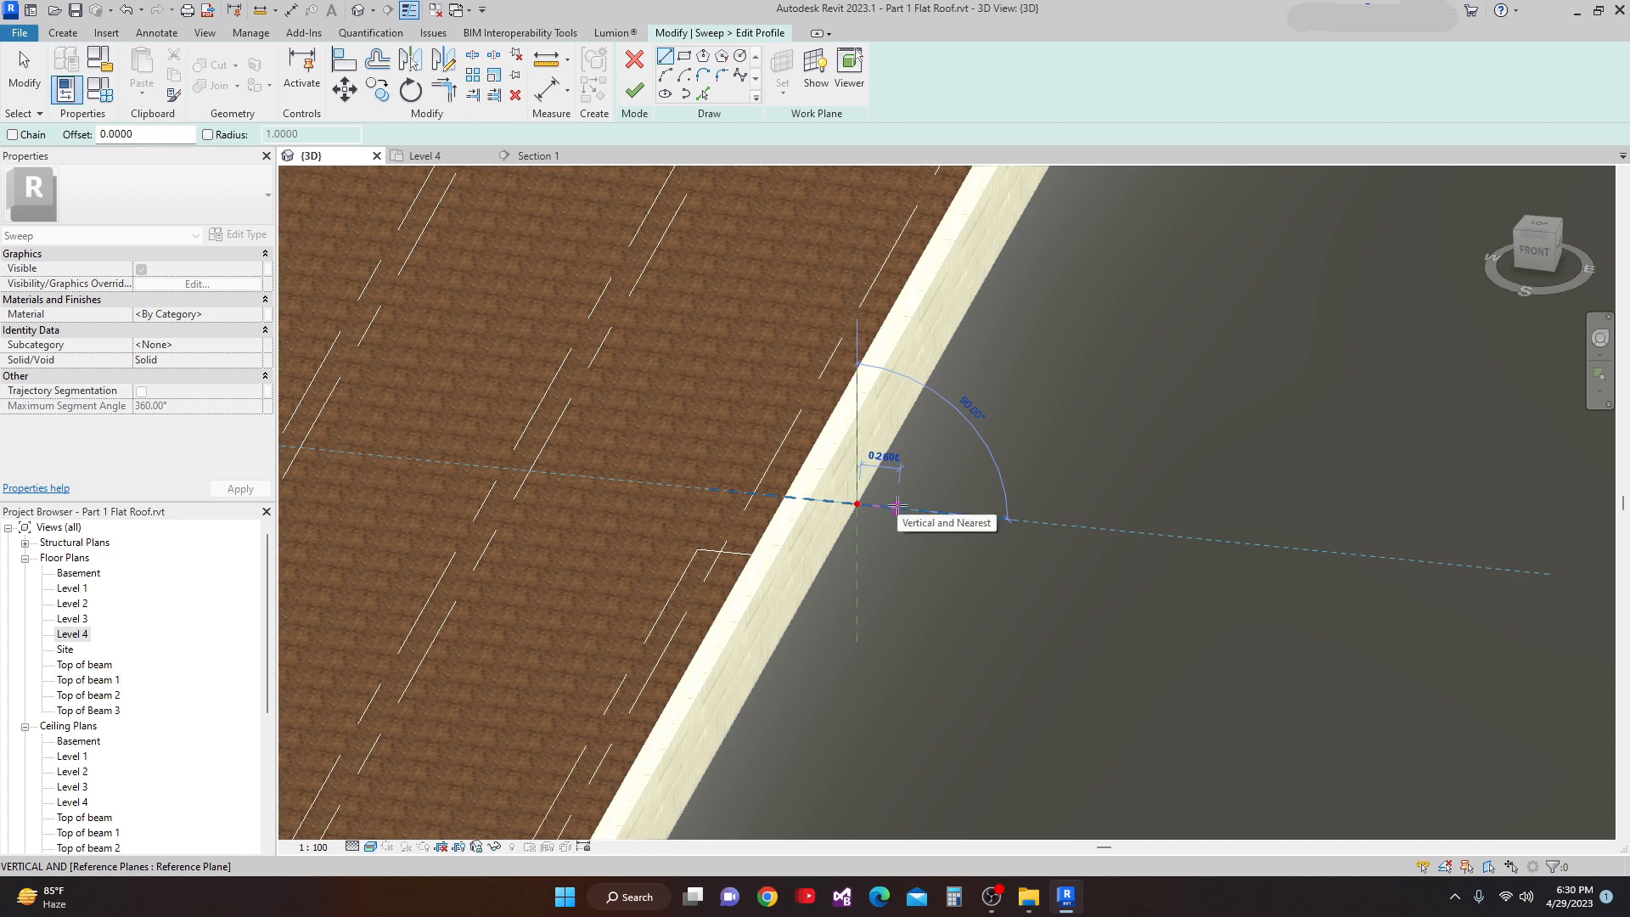
left_click(929, 510)
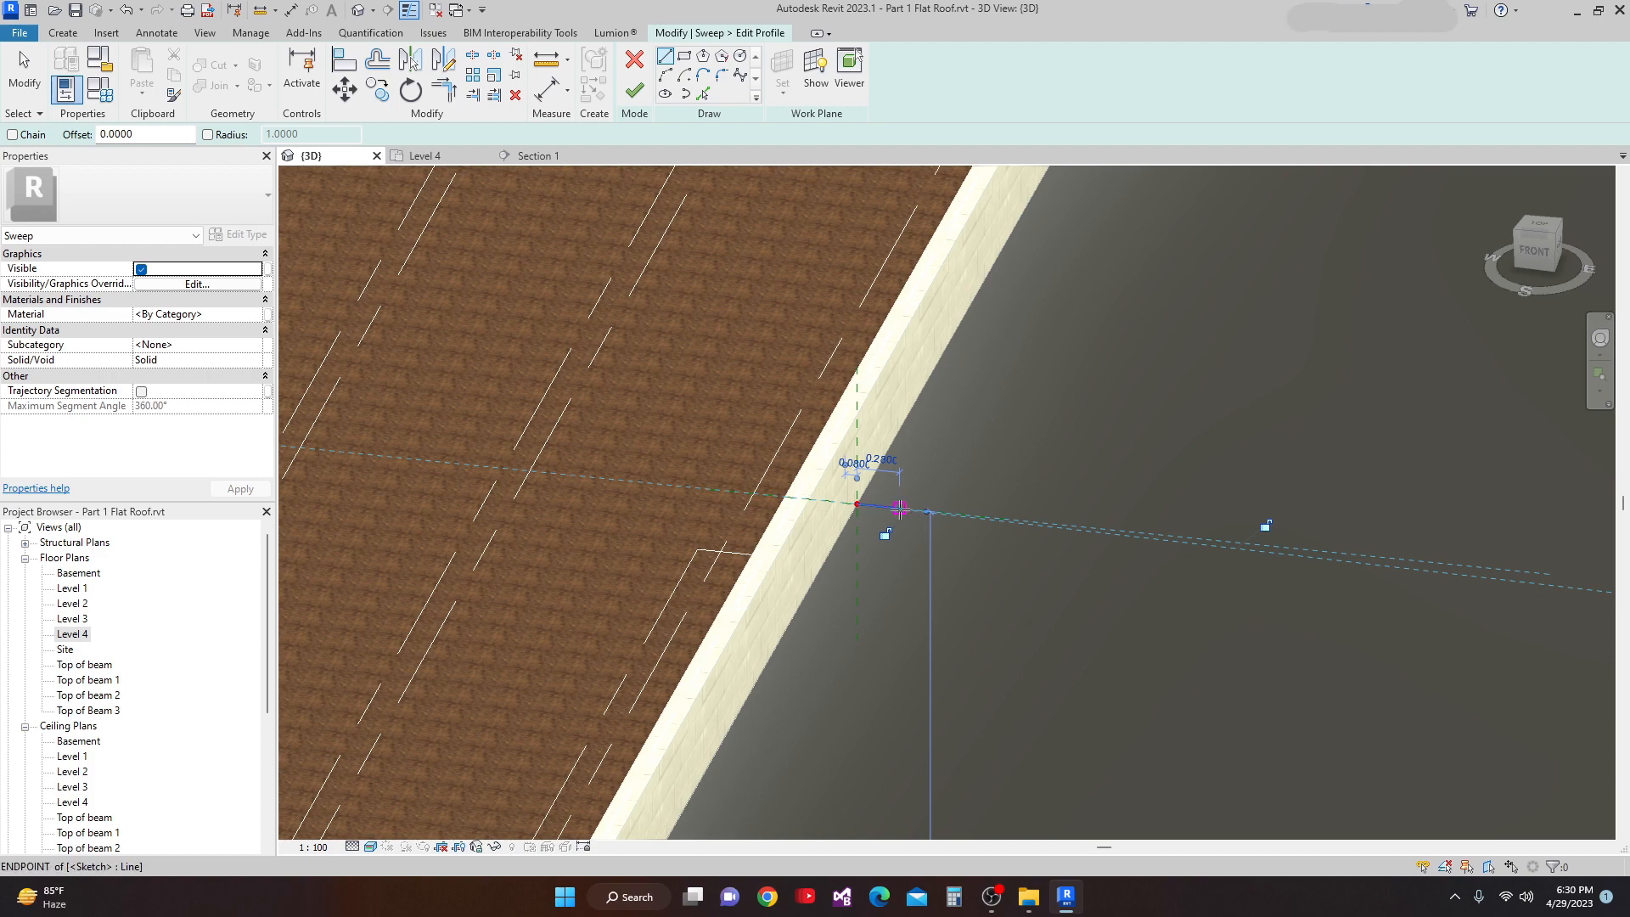
scroll(899, 508, "up", 3)
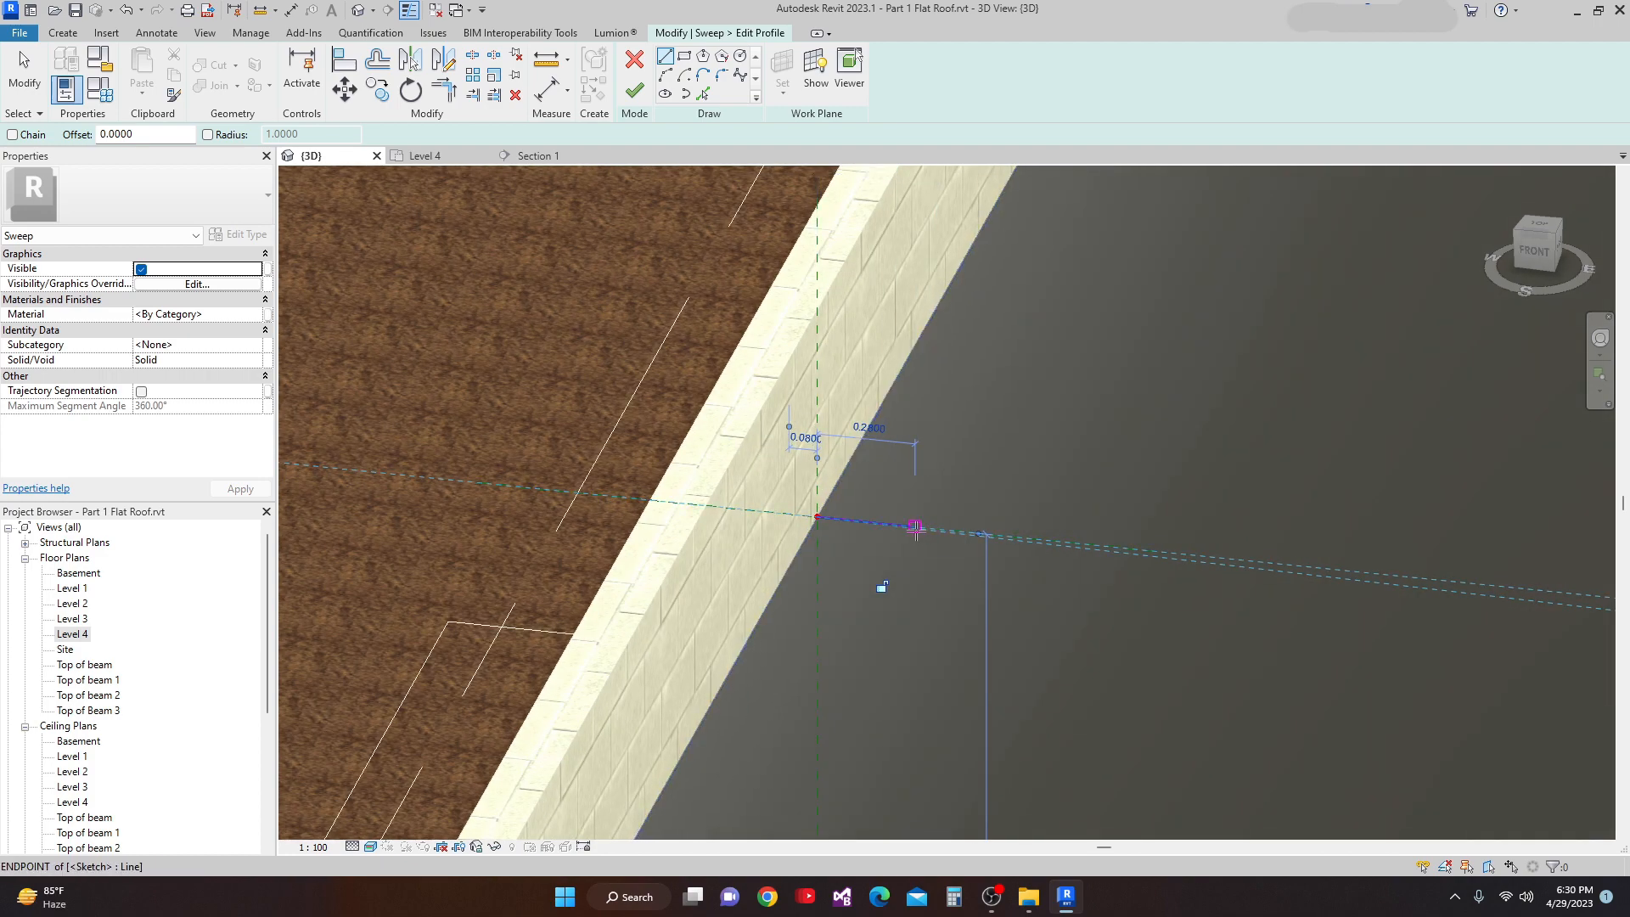
Step: Draw a 45° line from the base line's free end up to the parapet's inner face and close the triangle vertically at the path point
left_click(913, 527)
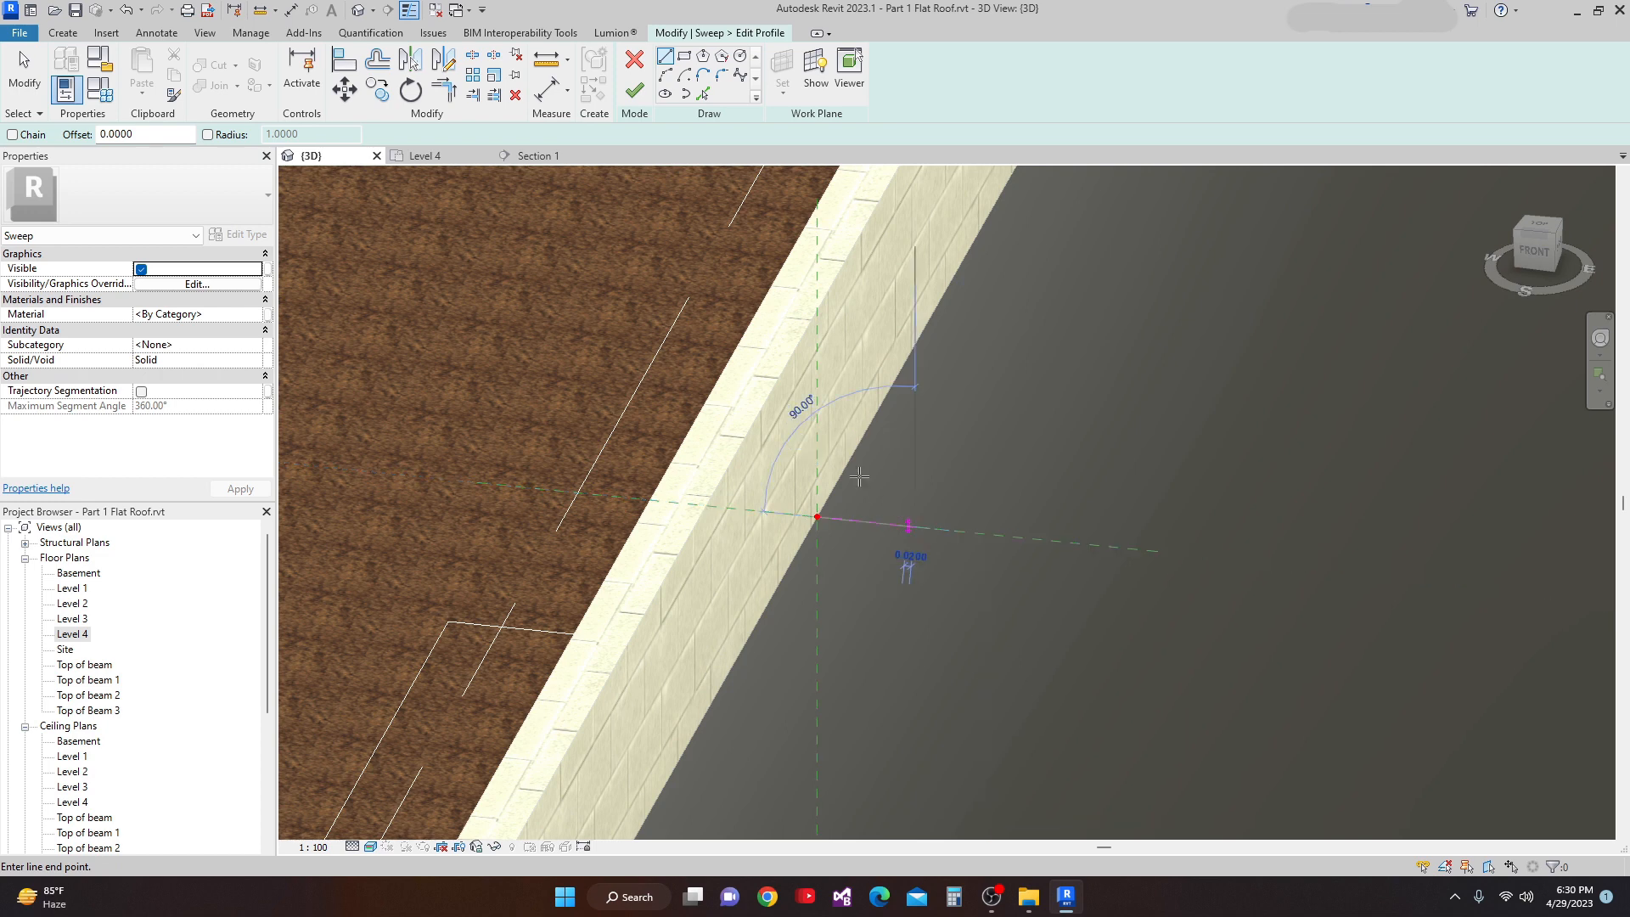
left_click(820, 426)
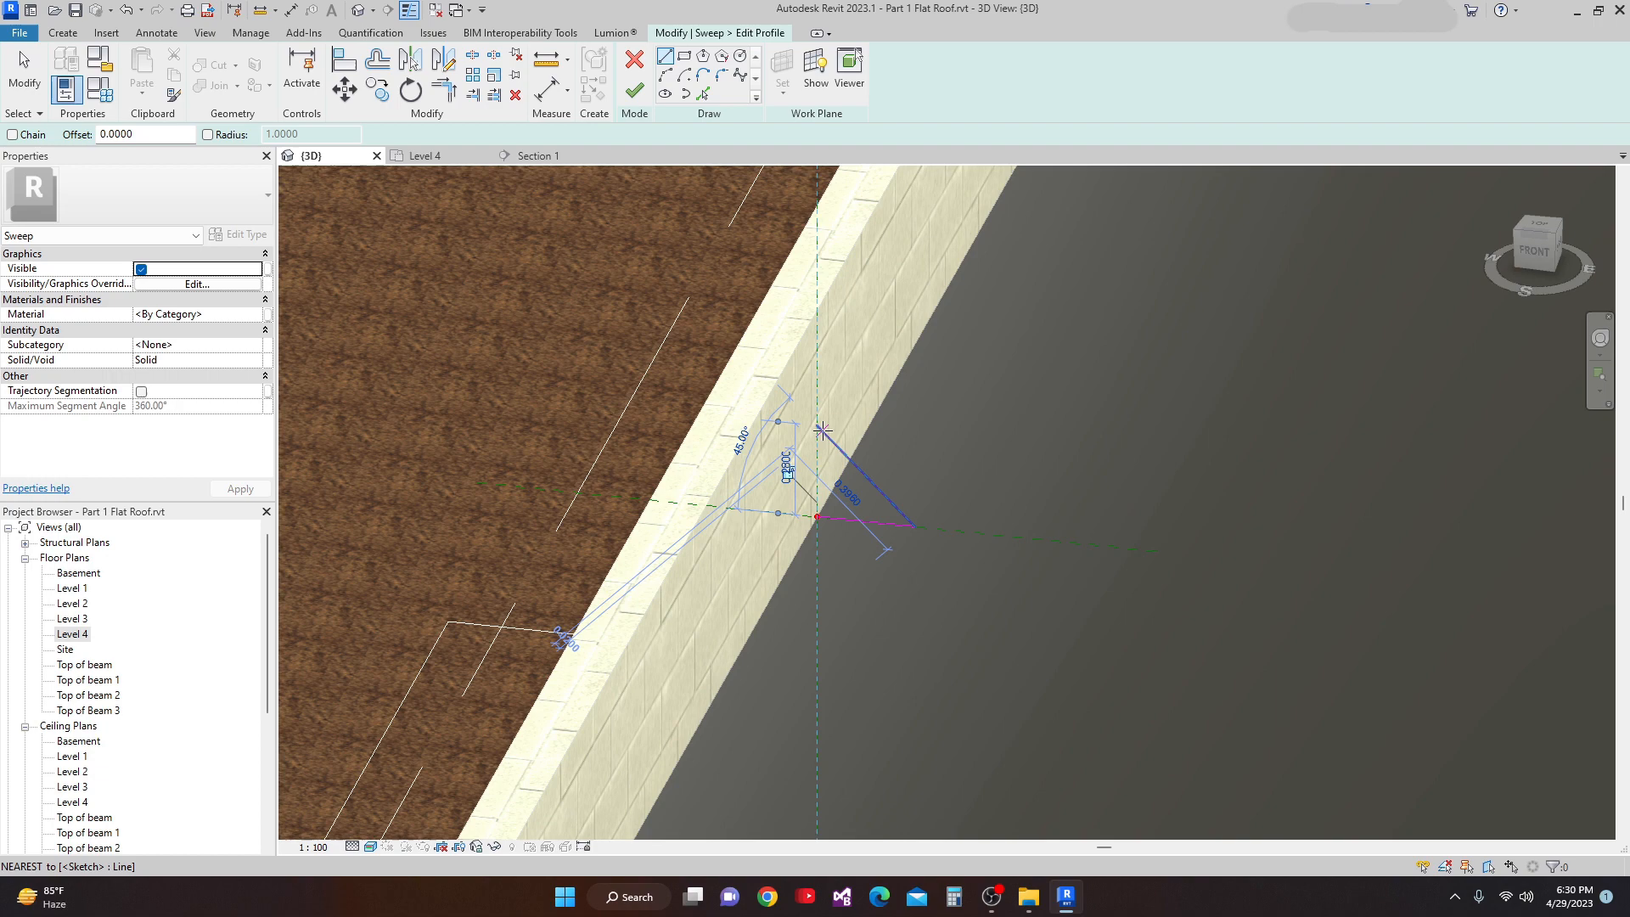
left_click(814, 427)
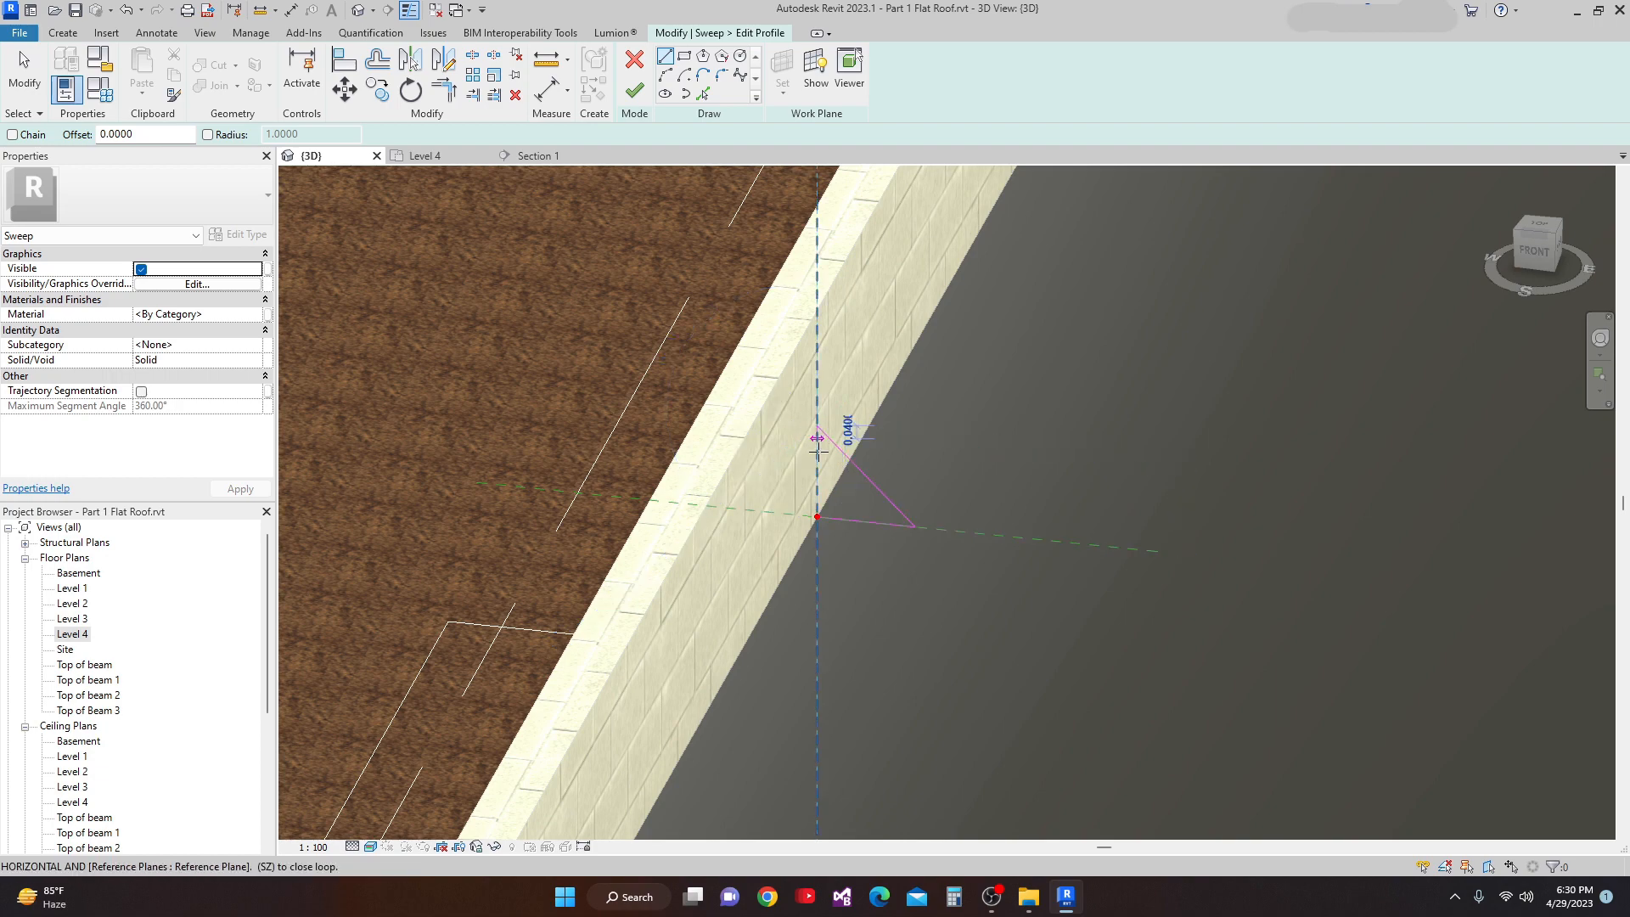
left_click(817, 516)
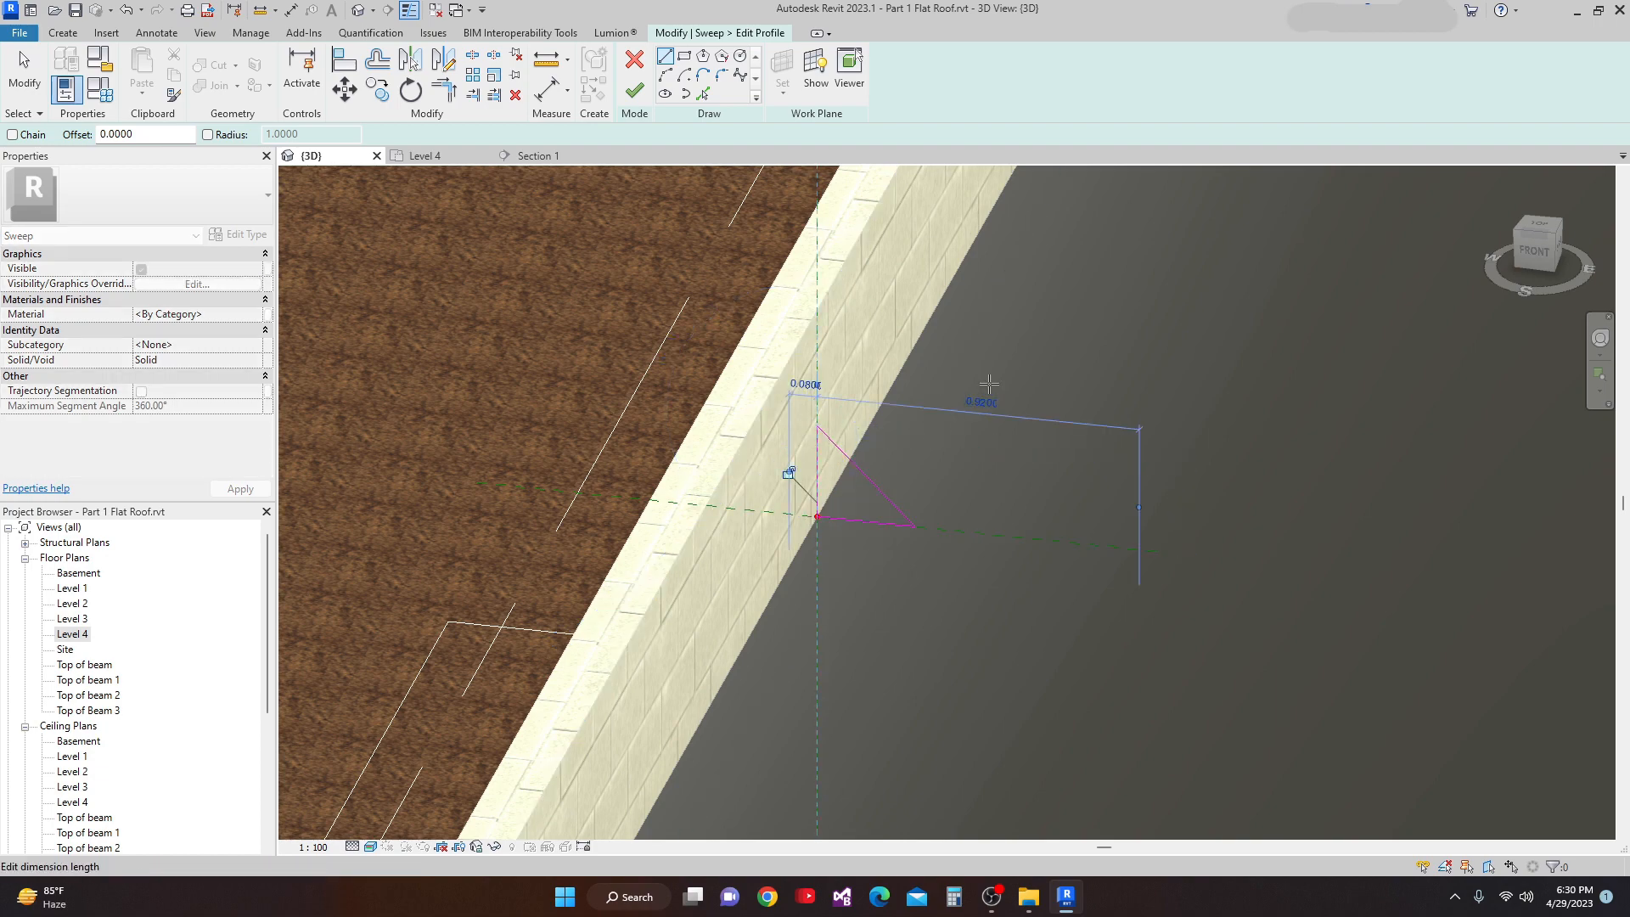
Step: Finish the triangular profile sketch and complete the sweep along the picked roof edges
scroll(818, 501, "down", 5)
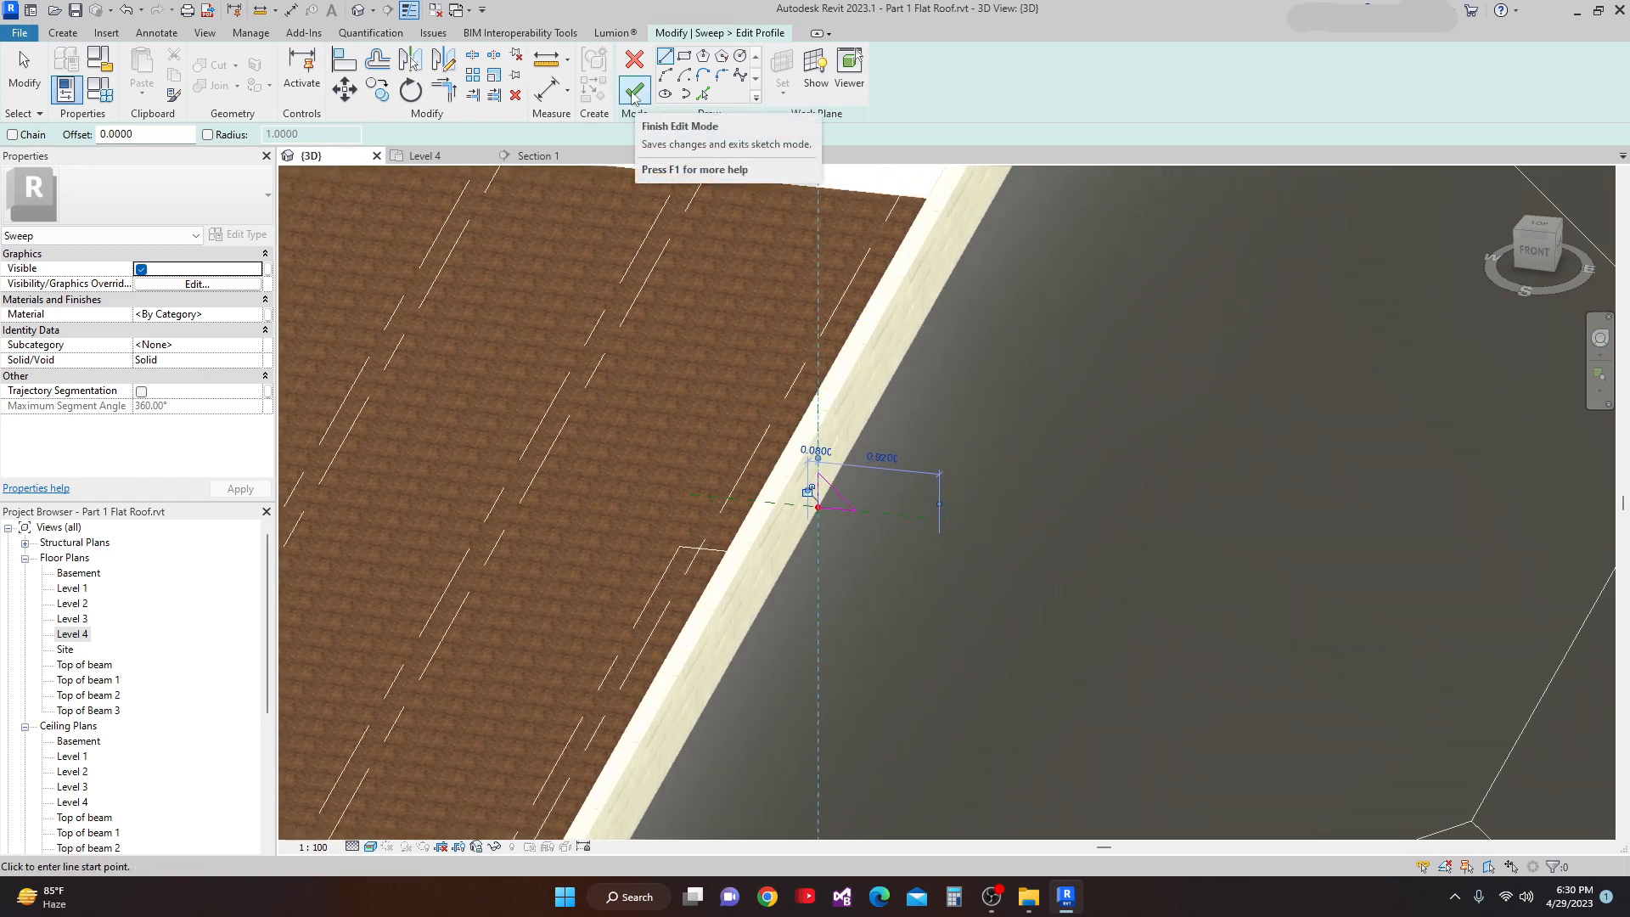
left_click(634, 92)
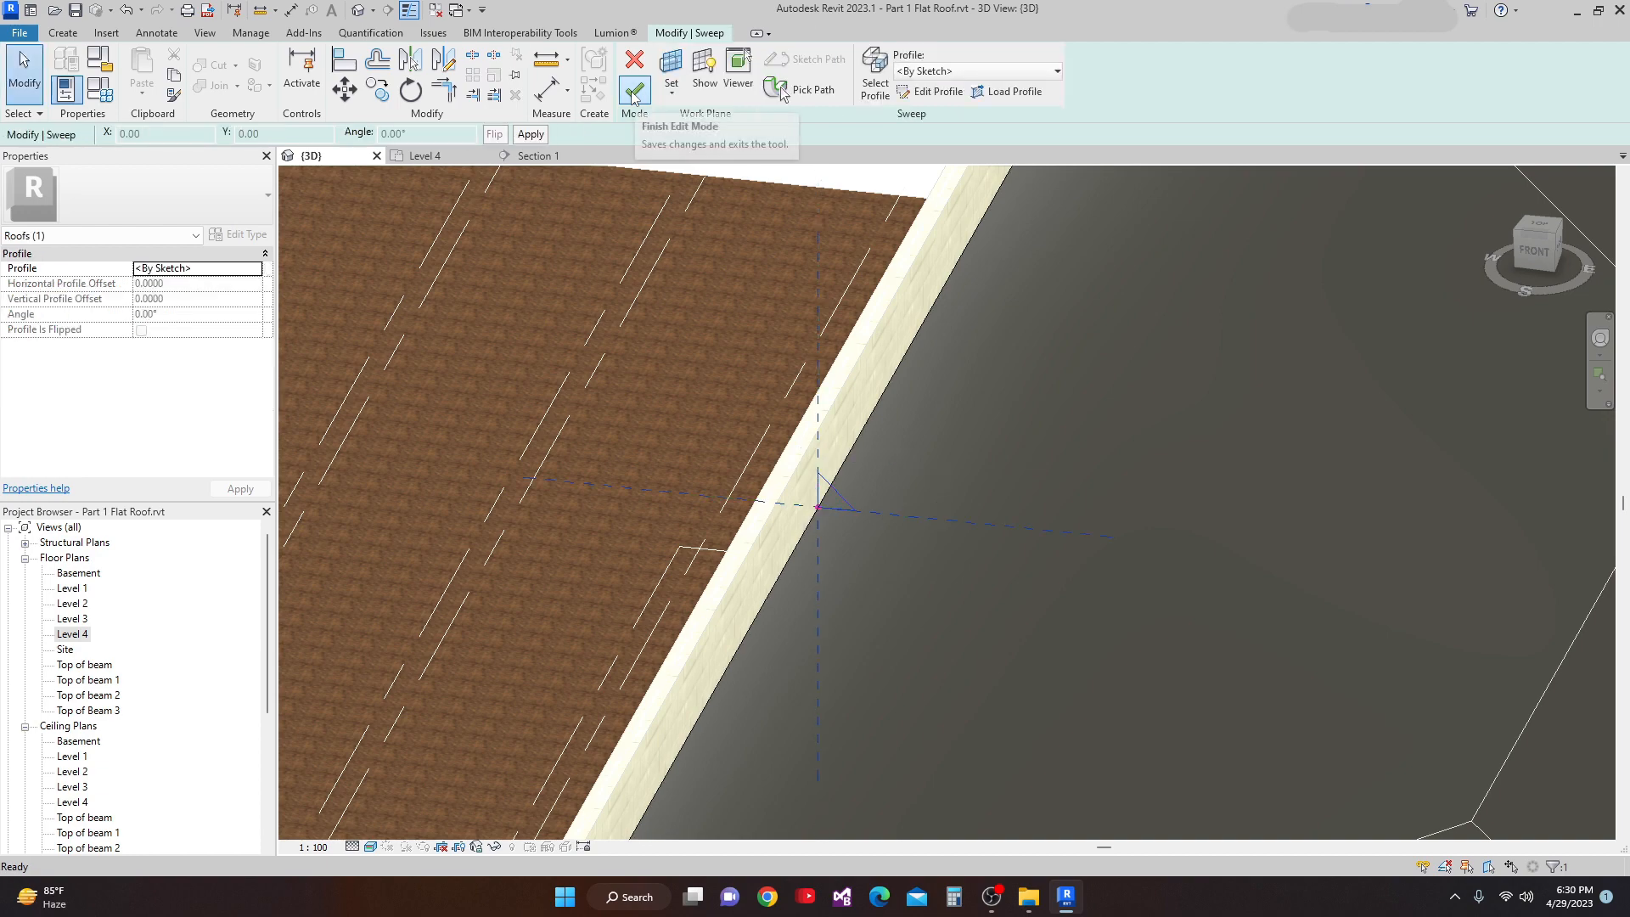
left_click(636, 95)
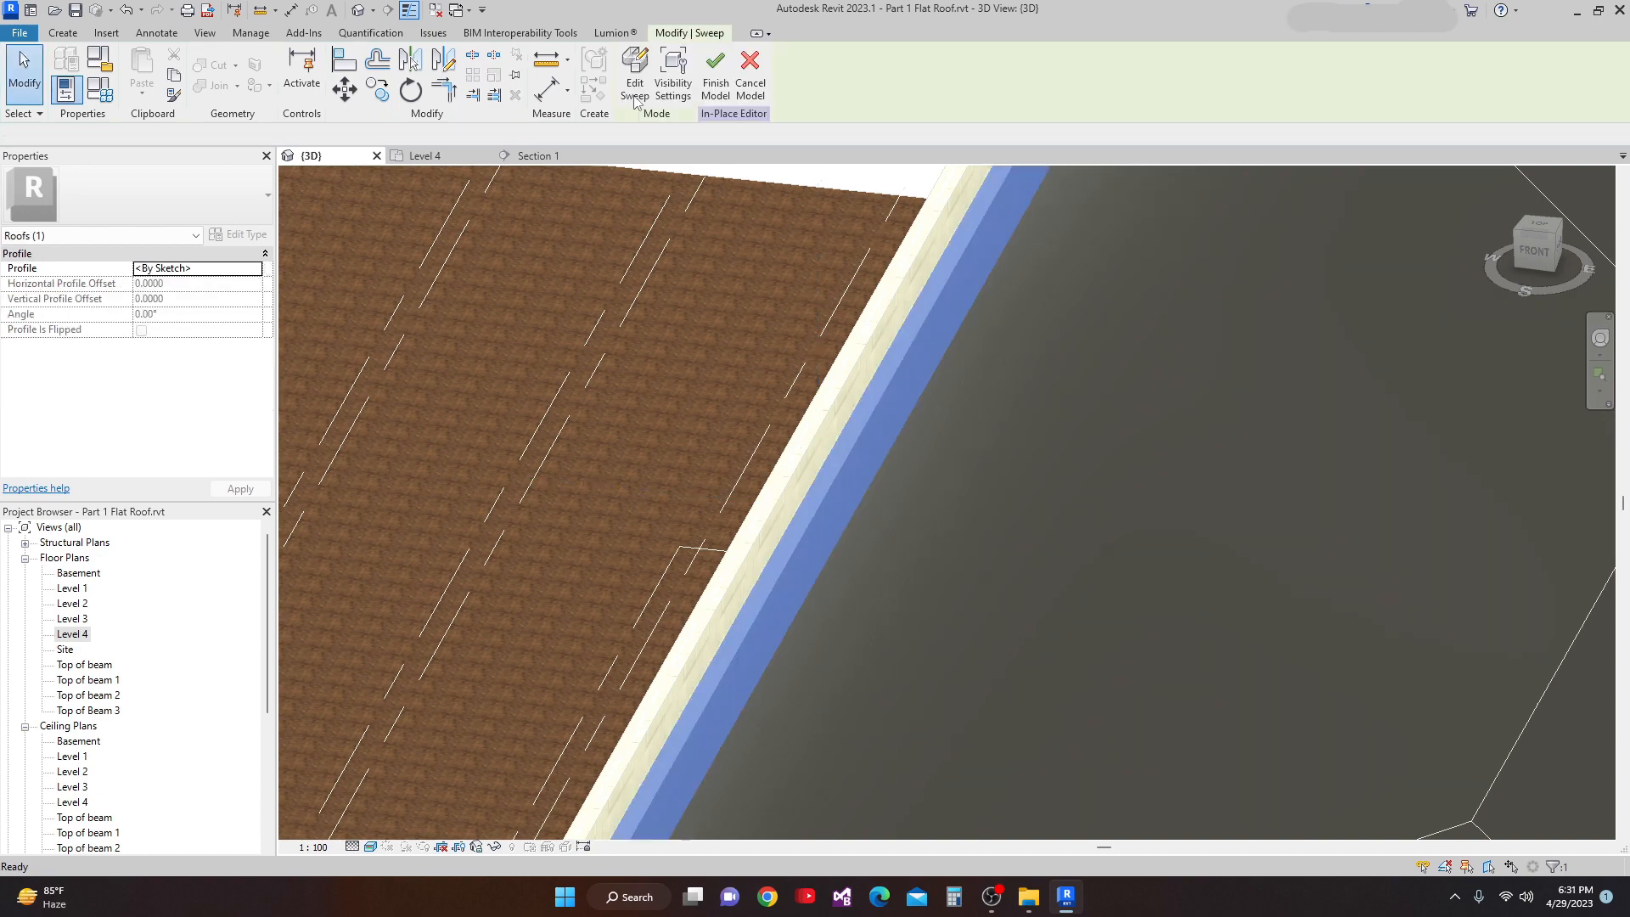
Step: Examine the new triangular sweep along the parapets of both wings and the central link, including its corners
scroll(880, 570, "down", 3)
scroll(879, 570, "down", 3)
middle_click_drag(869, 589, 920, 696, "shift")
scroll(1089, 609, "down", 3)
scroll(920, 695, "up", 4)
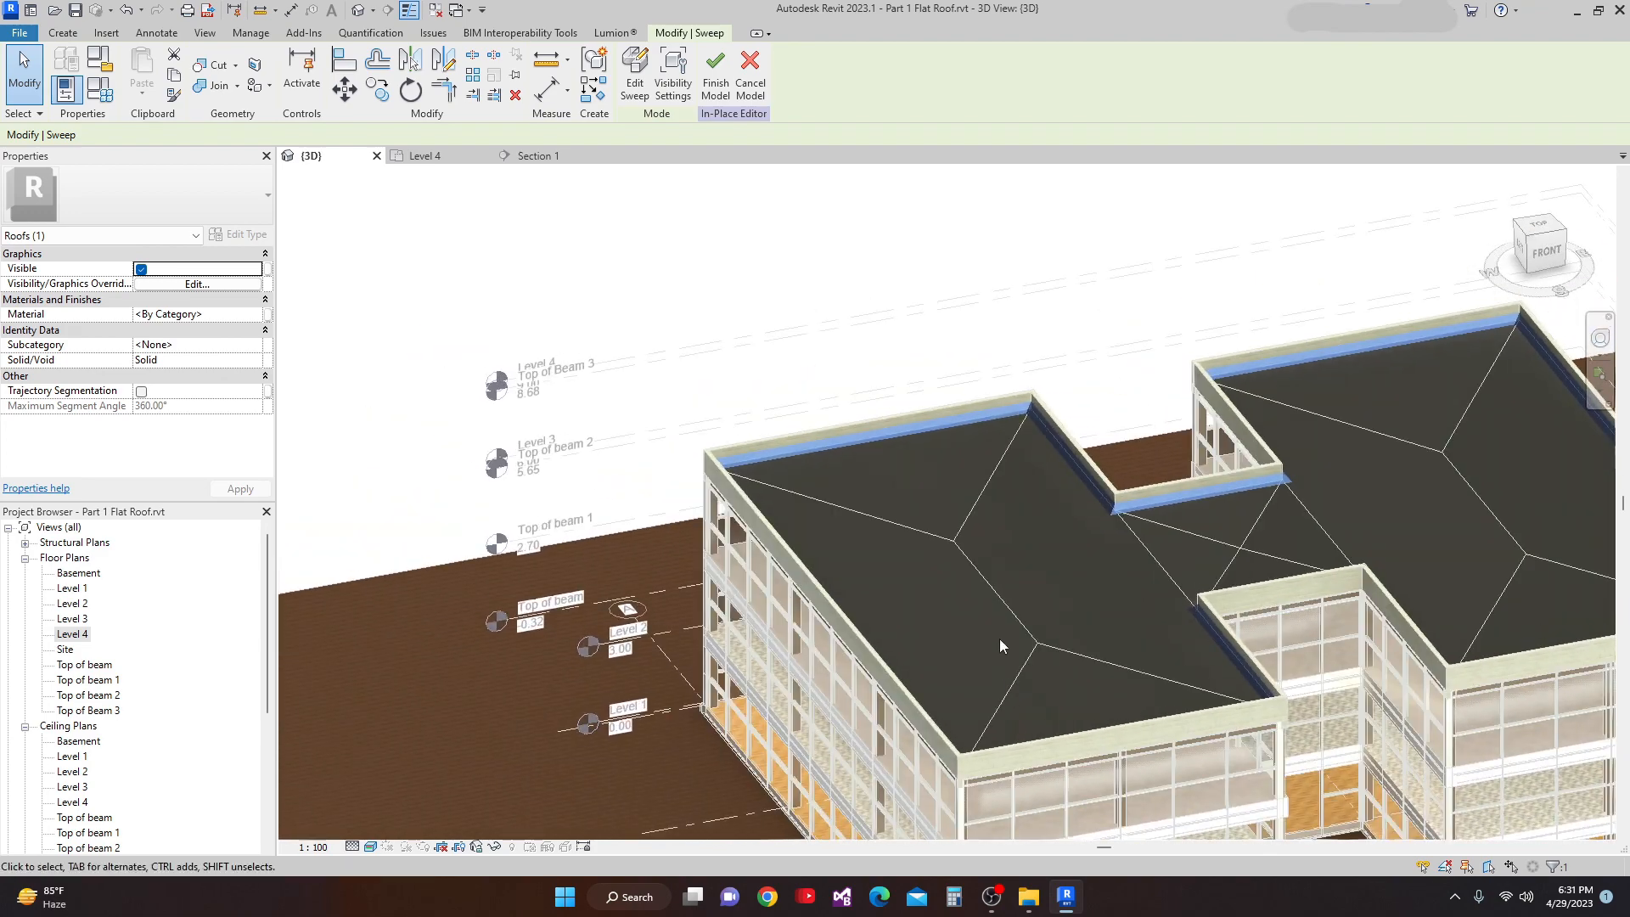
scroll(975, 511, "up", 2)
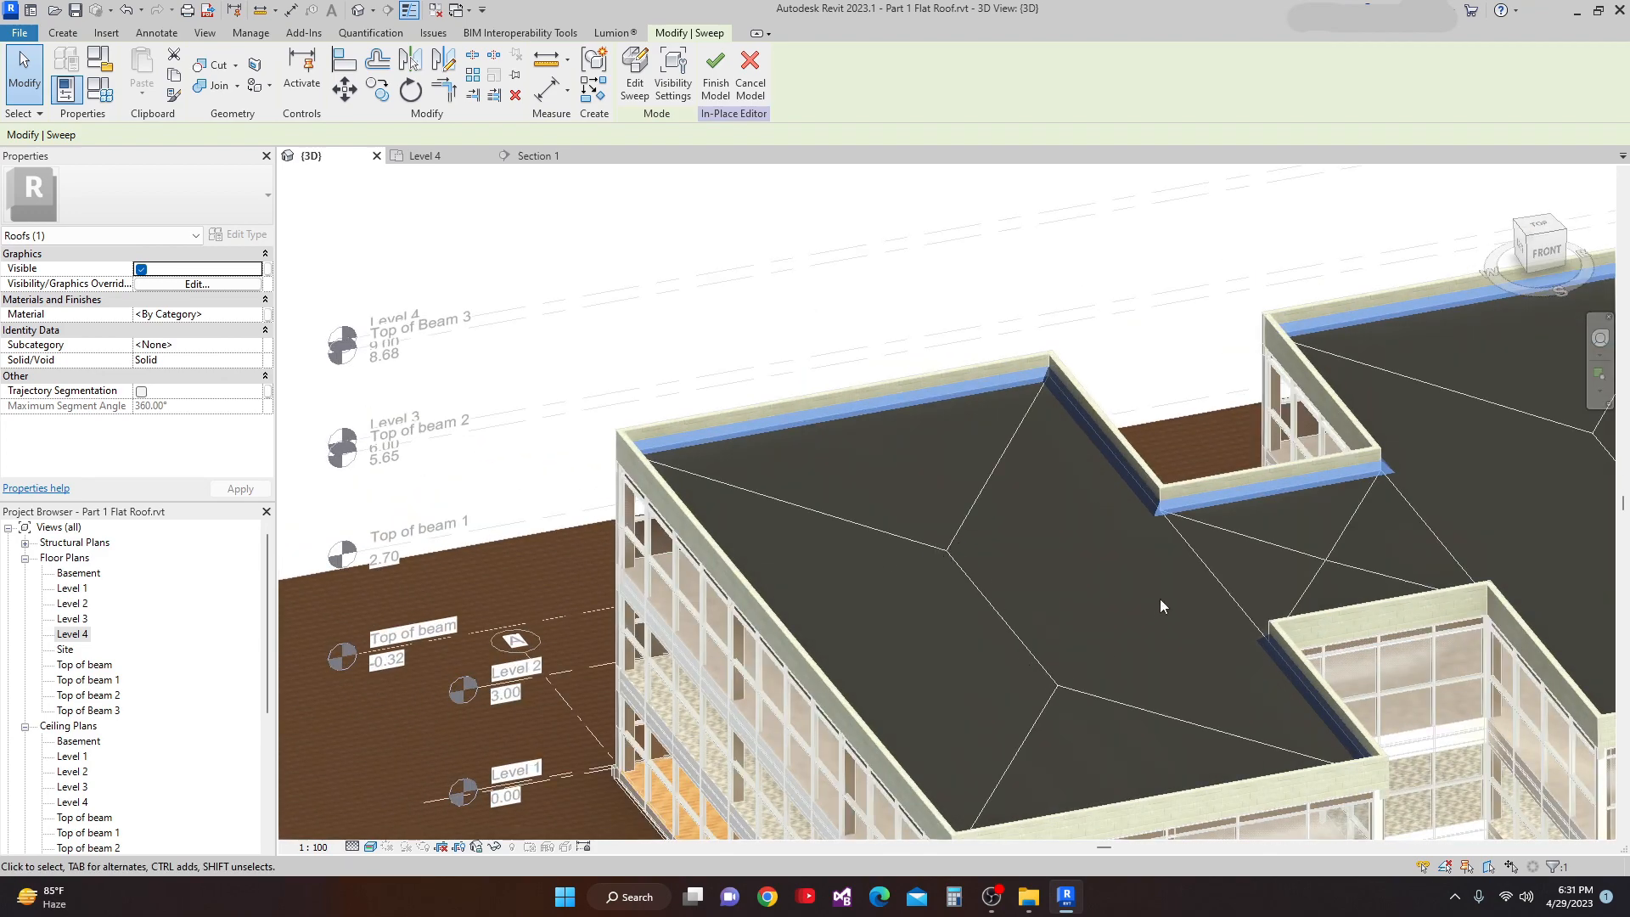
scroll(1156, 601, "down", 2)
middle_click_drag(1099, 623, 1088, 615)
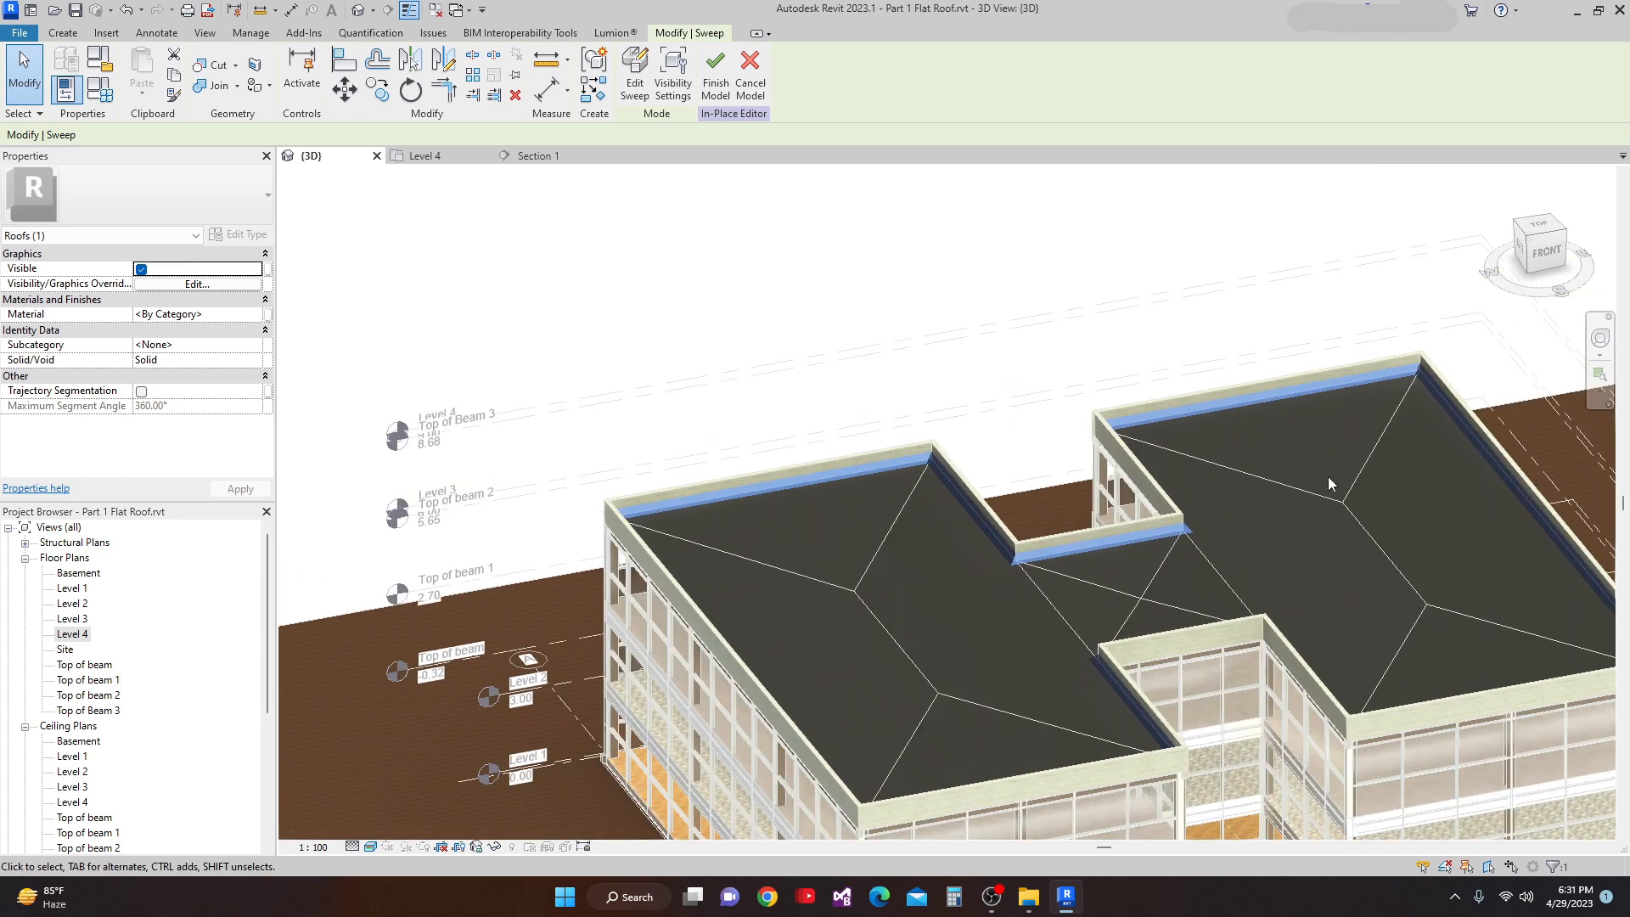
scroll(900, 508, "up", 3)
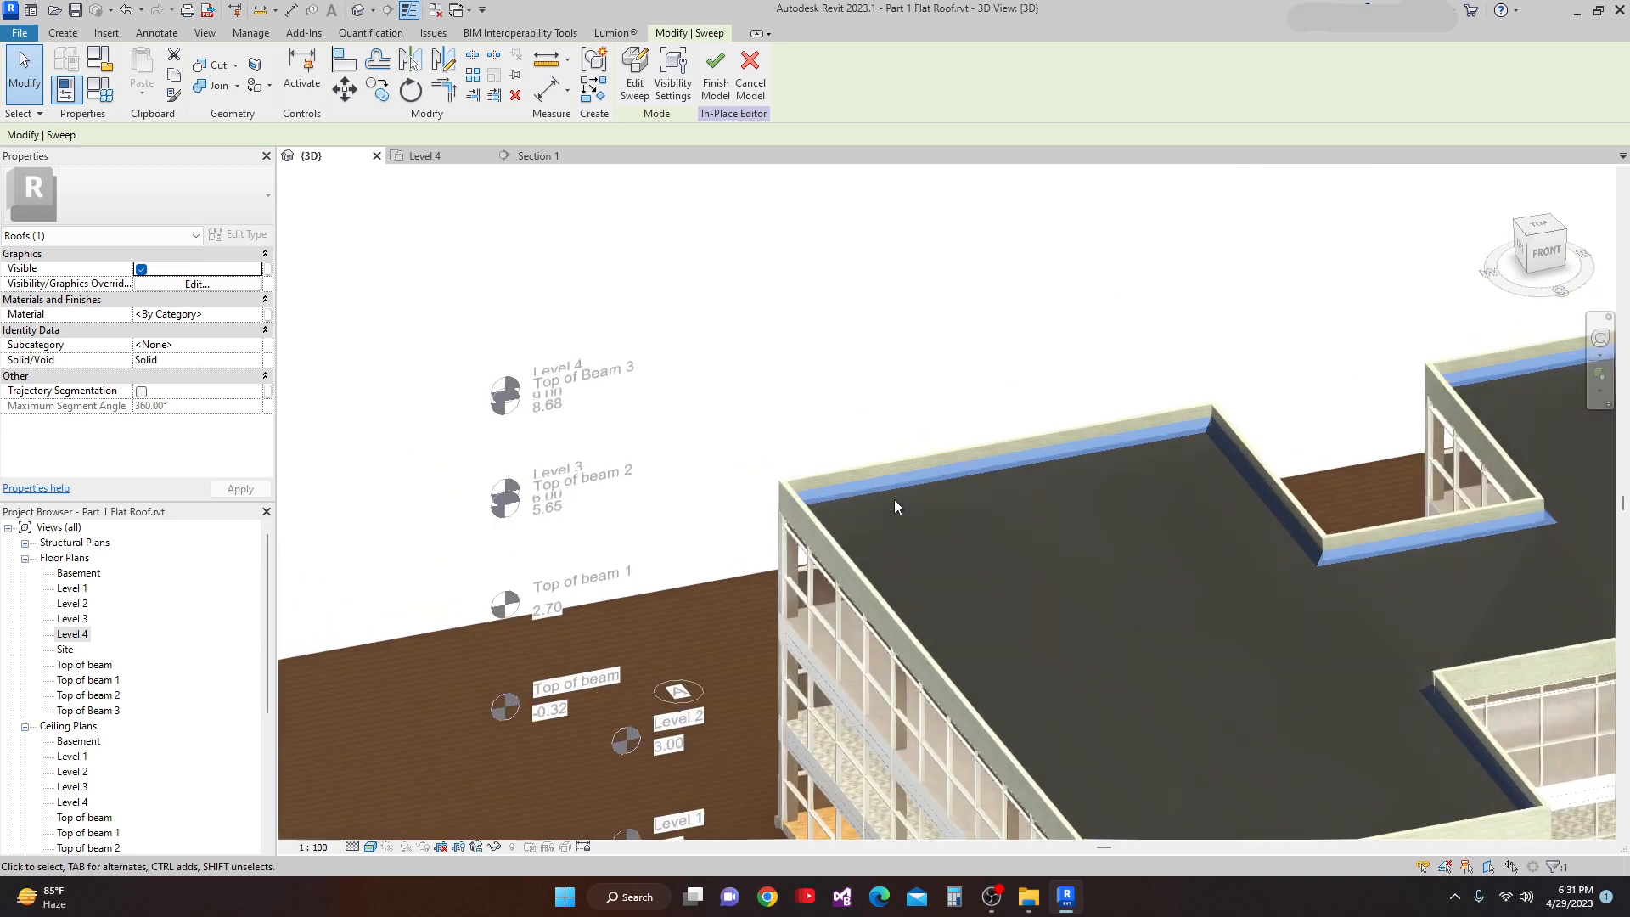
scroll(899, 487, "up", 1)
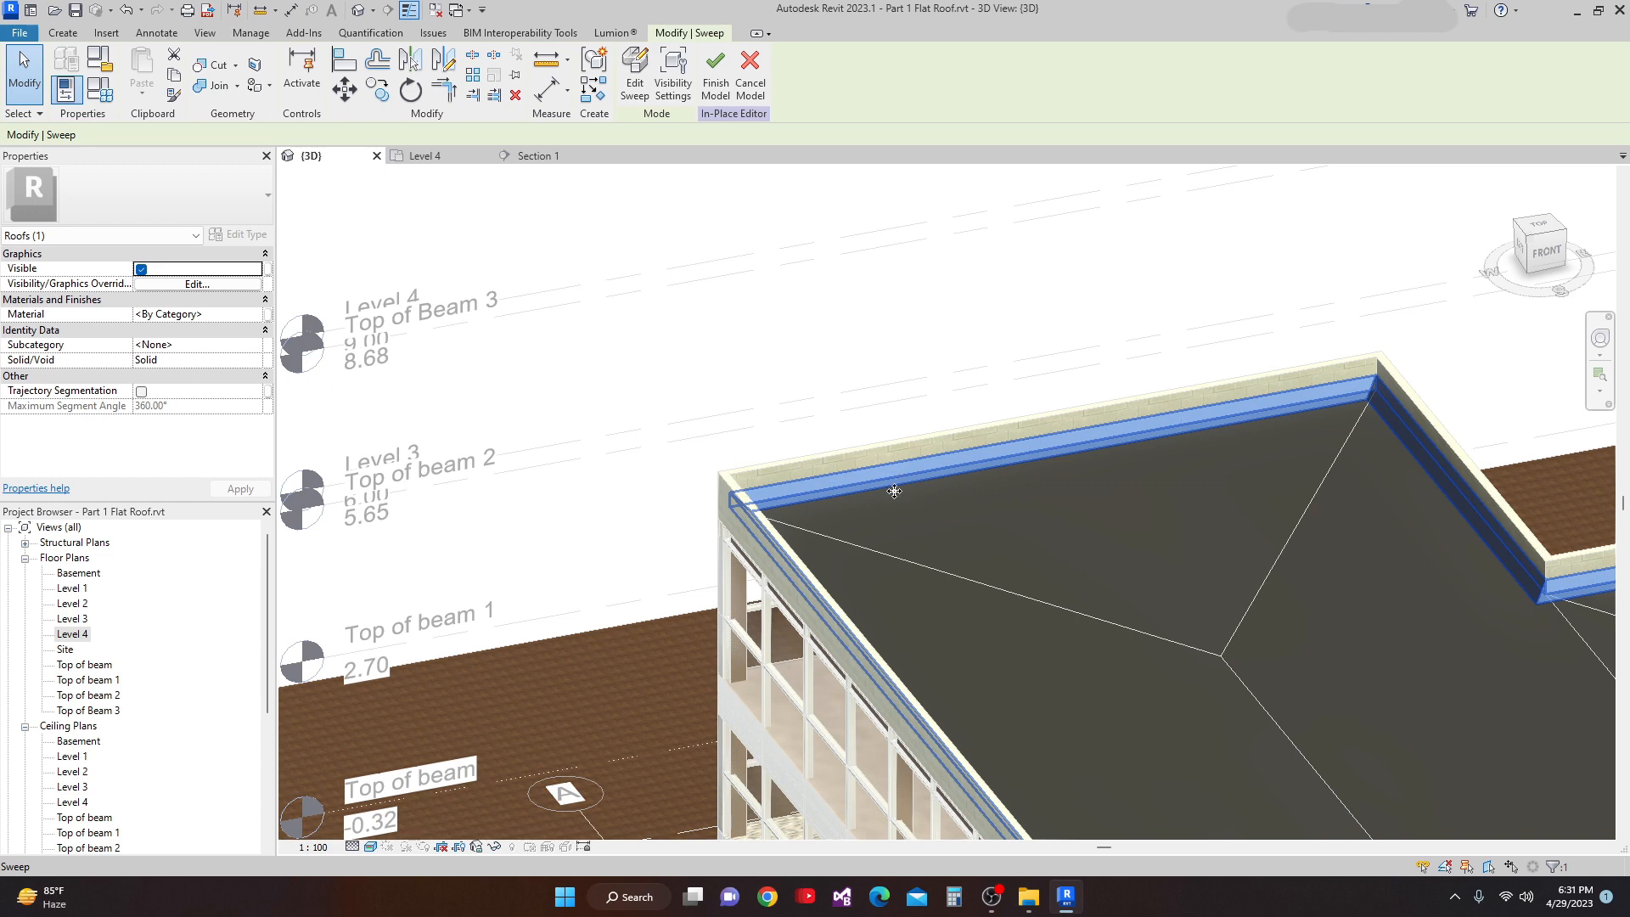